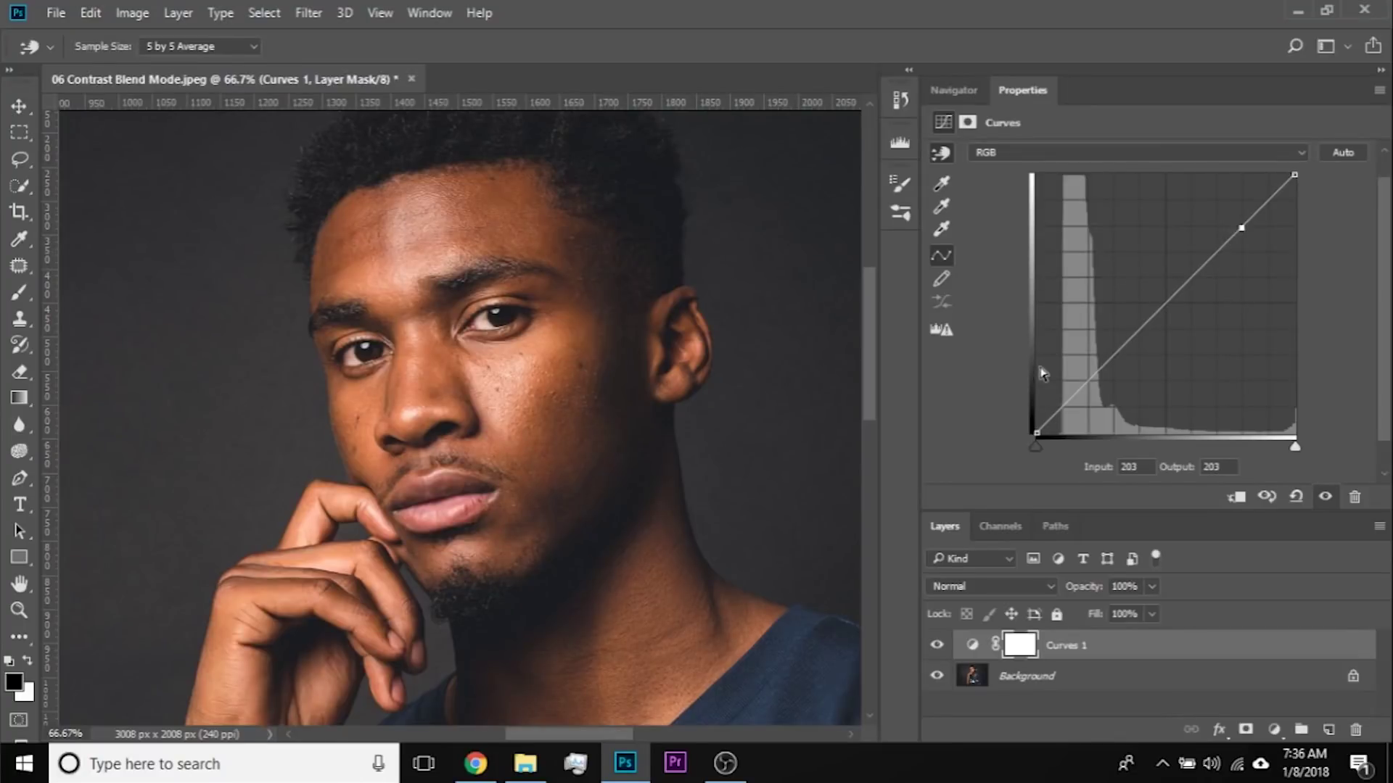
# Step: Clear the existing highlight point and all trial points from the RGB curve of the Curves 1 layer
pyautogui.moveTo(1238, 225); pyautogui.dragTo(1246, 253)
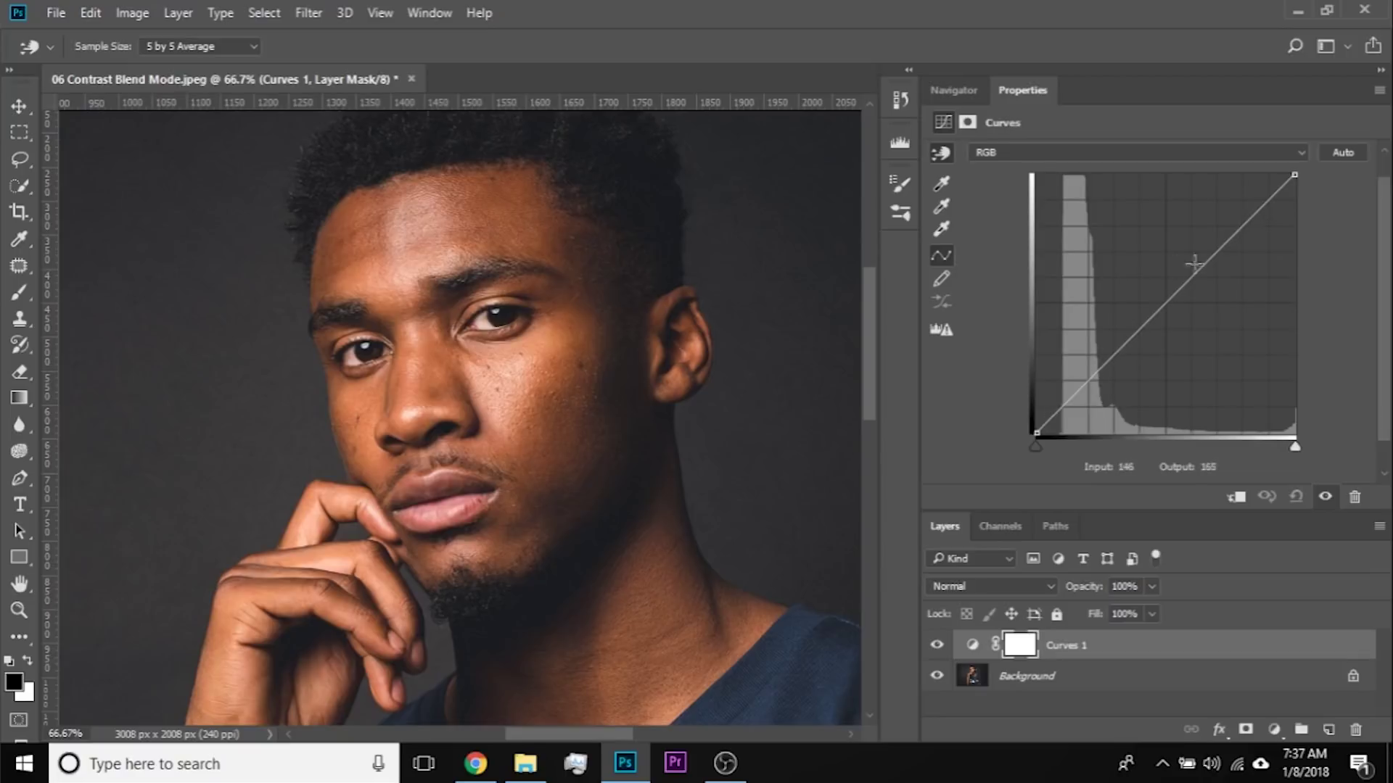
pyautogui.click(1250, 220)
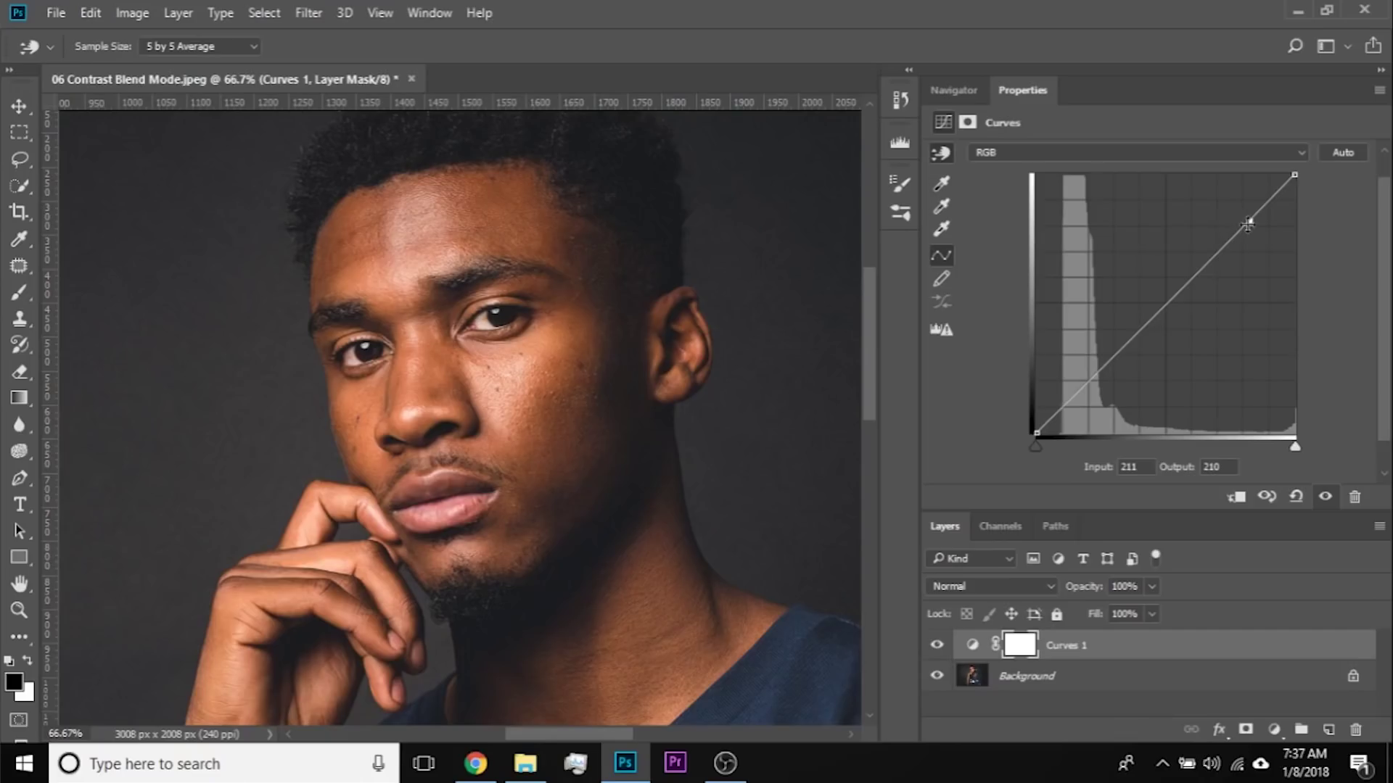
pyautogui.moveTo(1247, 225); pyautogui.dragTo(1200, 98)
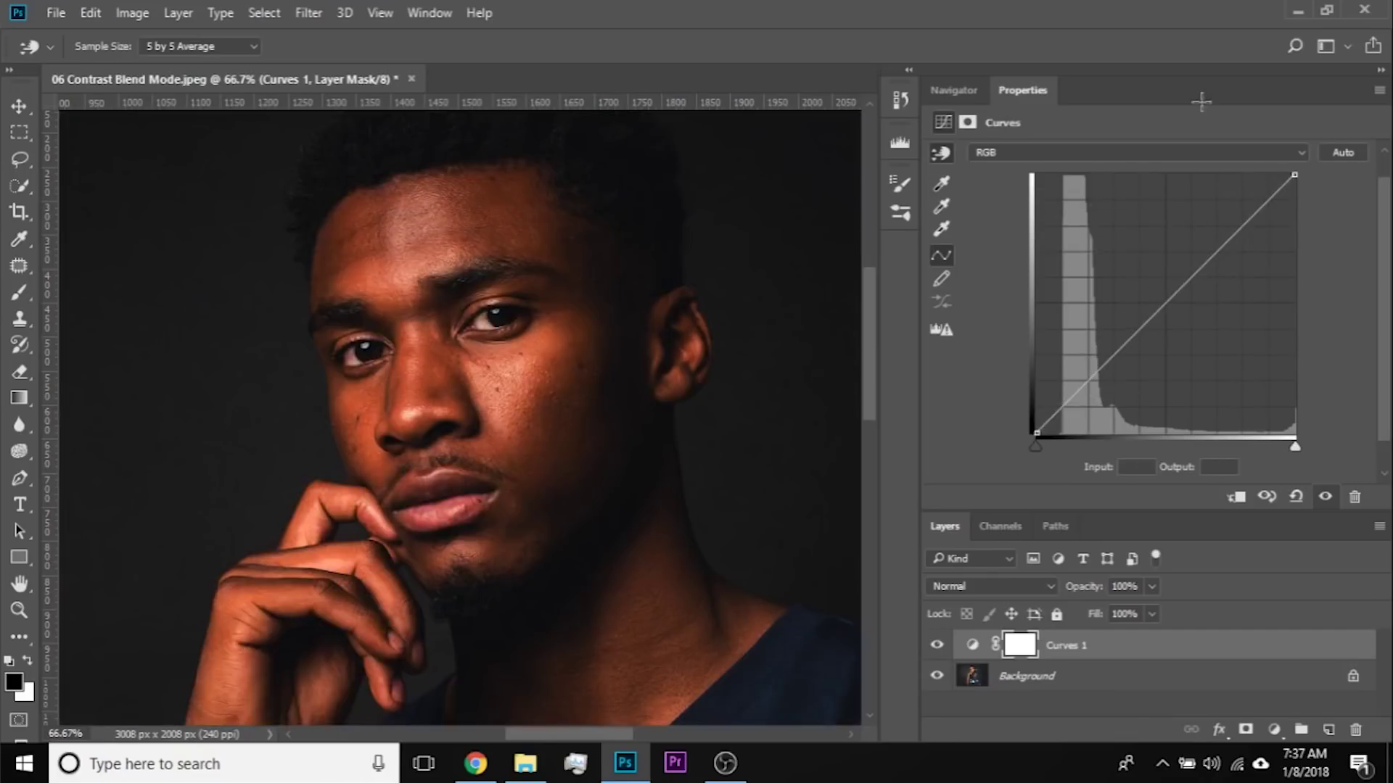
pyautogui.click(941, 154)
pyautogui.click(943, 151)
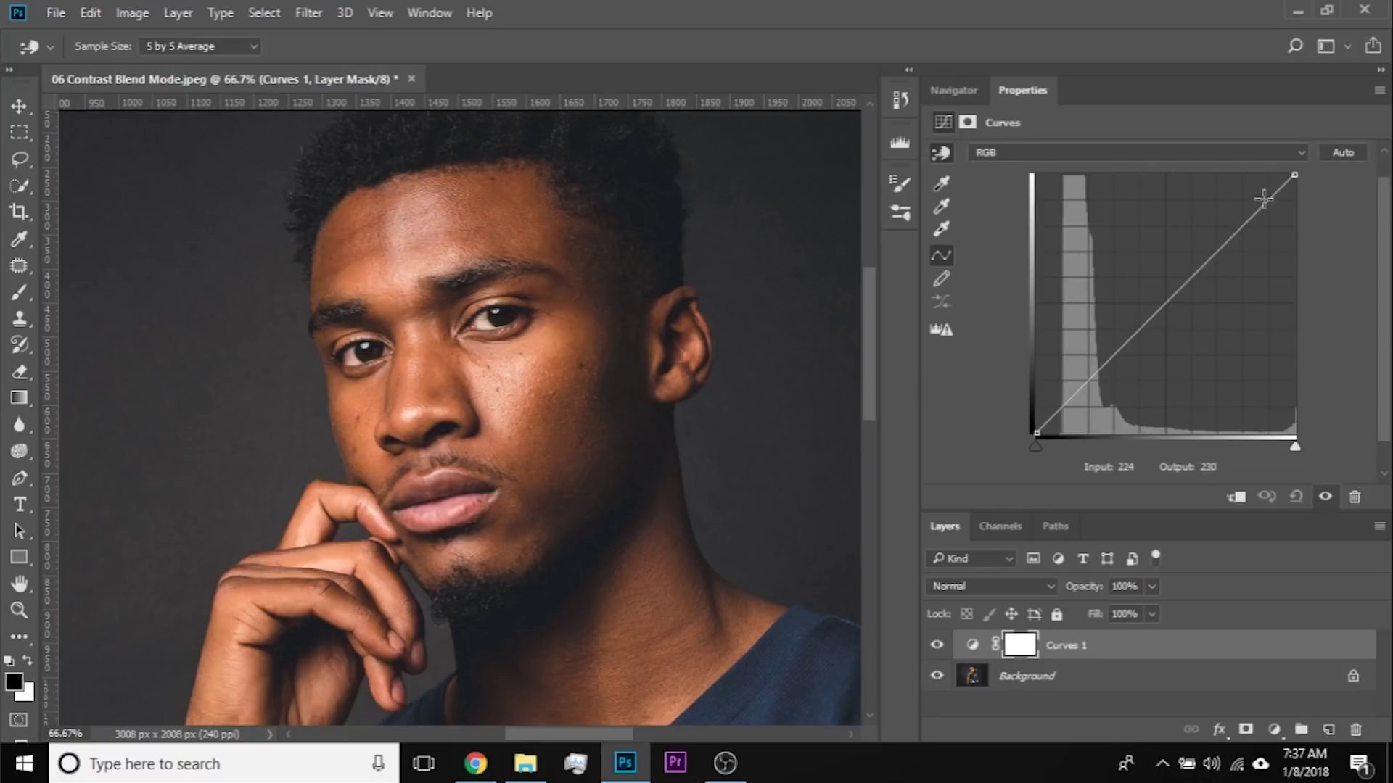
pyautogui.click(941, 250)
pyautogui.moveTo(1226, 240); pyautogui.dragTo(1226, 216)
pyautogui.hotkey('ctrl', 'z')
# Step: Sample the face directly to raise highlights from input 192 to output 225 and lower shadows from 63 to 60, comparing before and after
pyautogui.moveTo(518, 371); pyautogui.dragTo(512, 344)
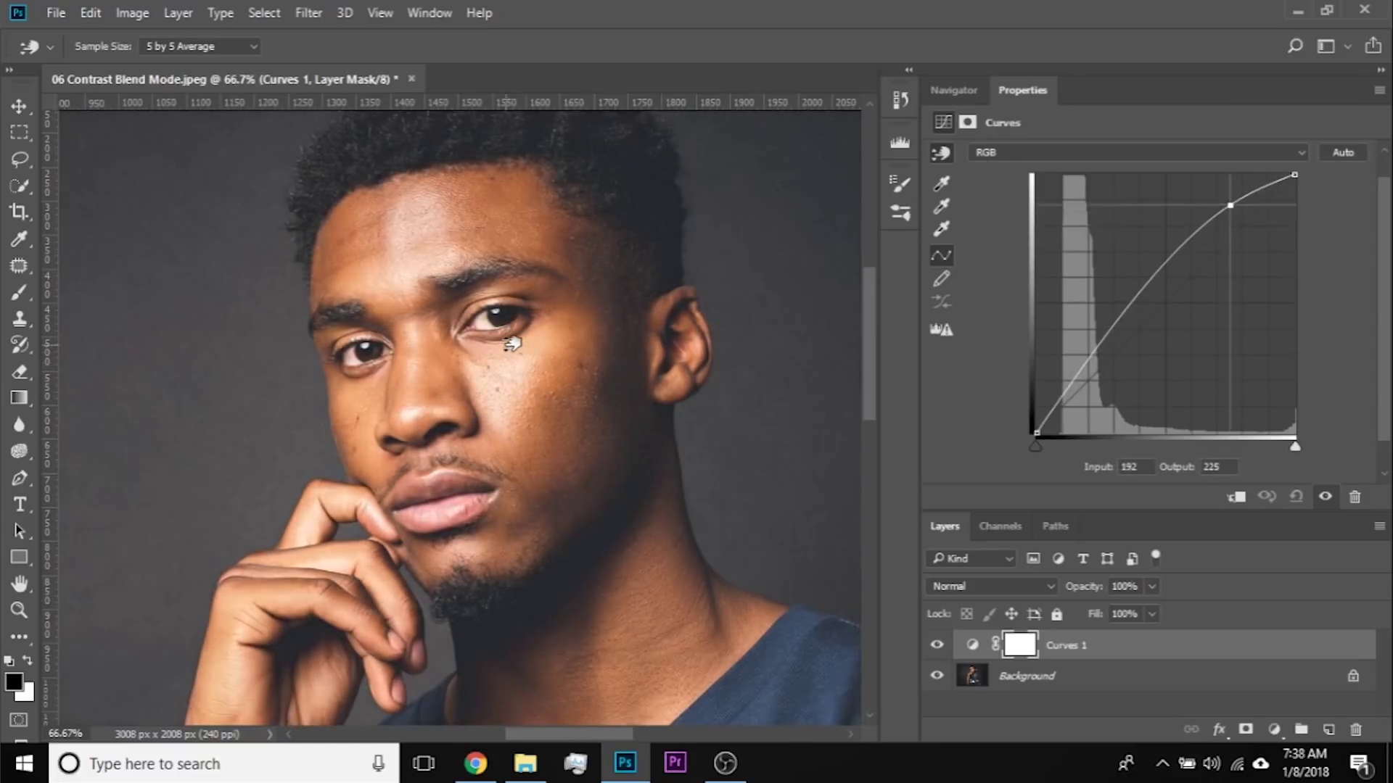
pyautogui.moveTo(587, 411); pyautogui.dragTo(581, 445)
pyautogui.hotkey('ctrl', '-')
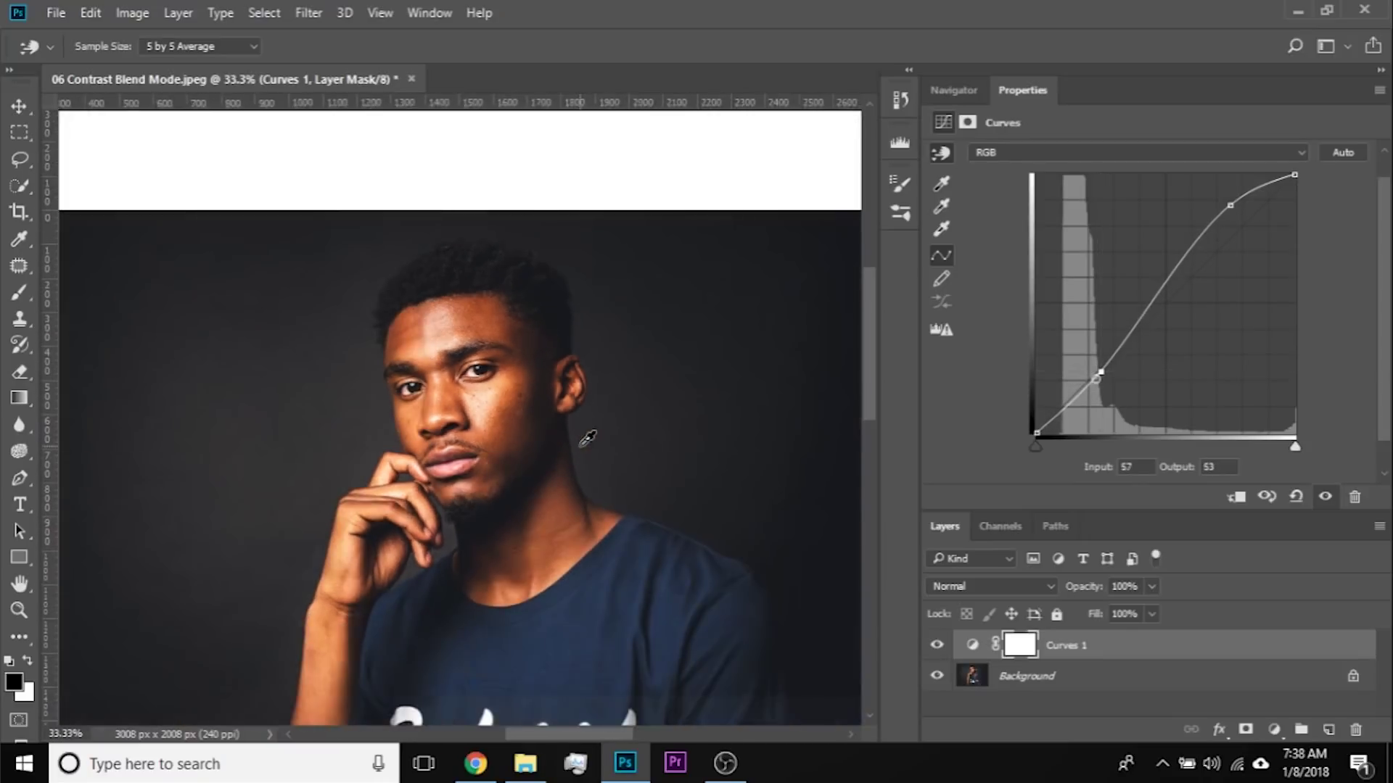
pyautogui.click(935, 646)
pyautogui.click(936, 646)
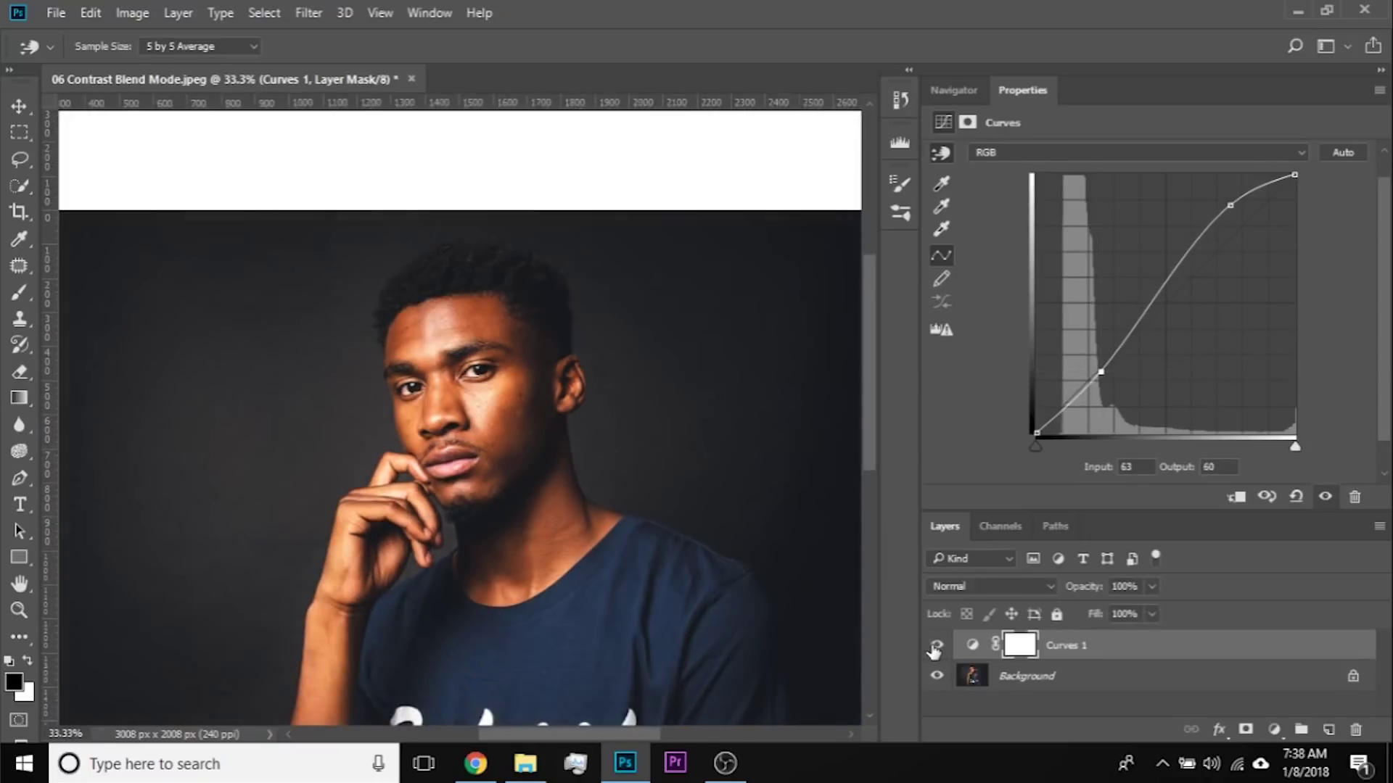
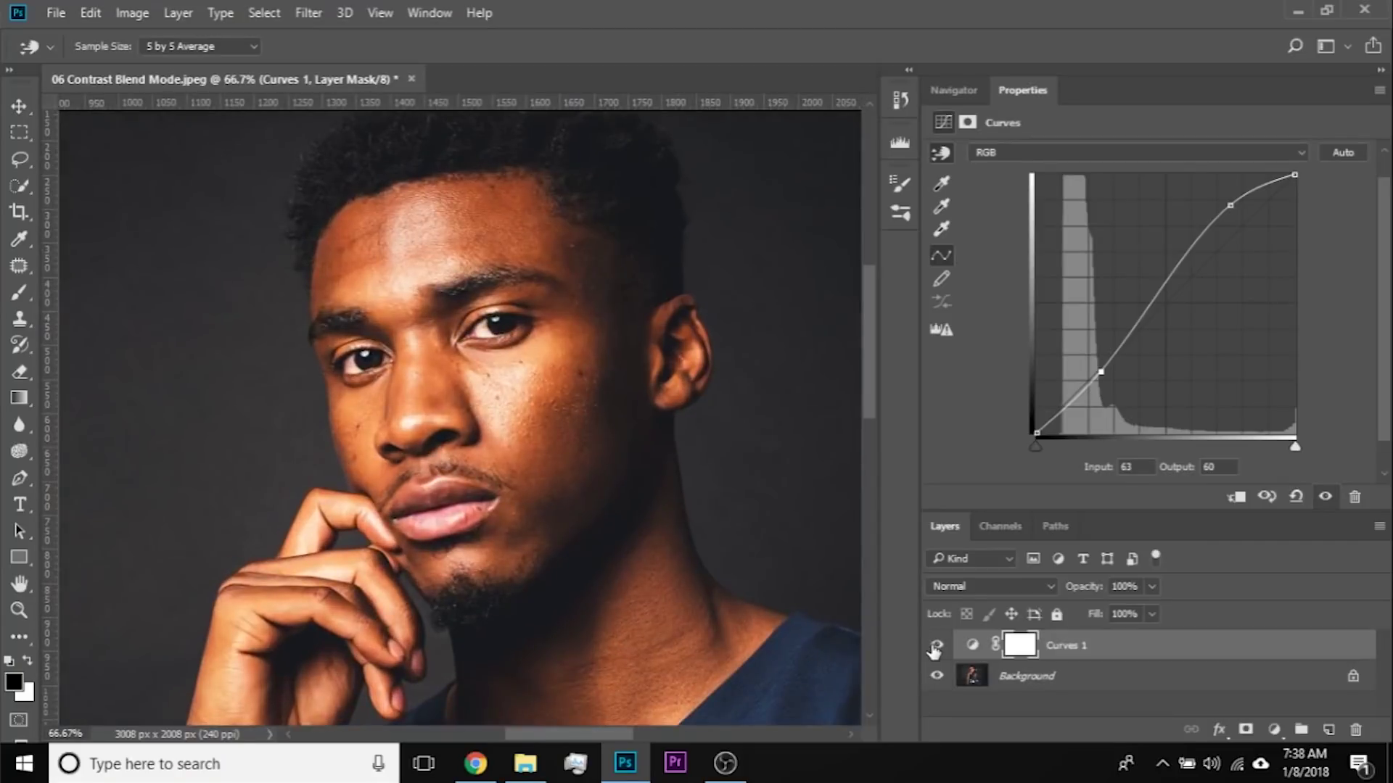
# Step: Deepen the portrait's shadows by moving the curve's lower point to input 67, output 55
pyautogui.hotkey('ctrl', '+')
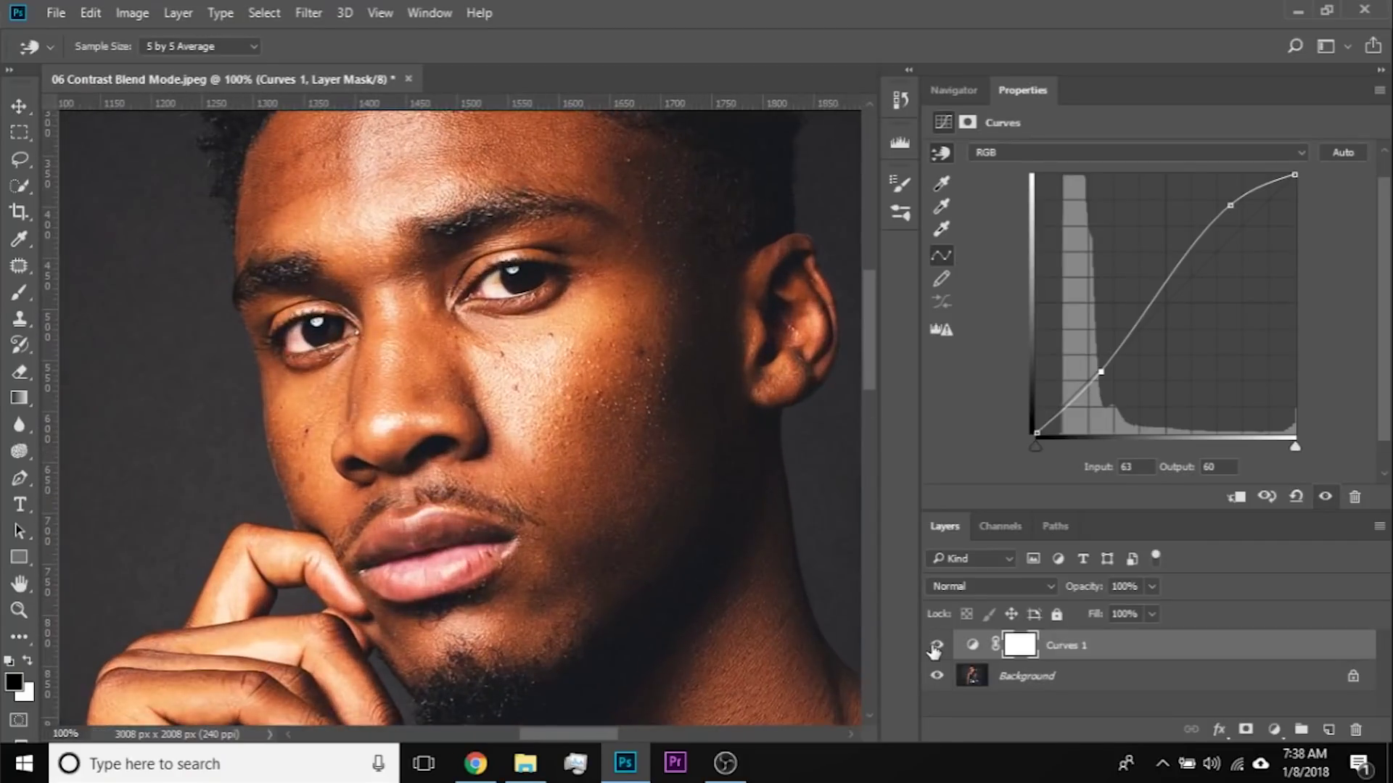
pyautogui.hotkey('ctrl', '-')
pyautogui.moveTo(638, 529); pyautogui.dragTo(511, 497)
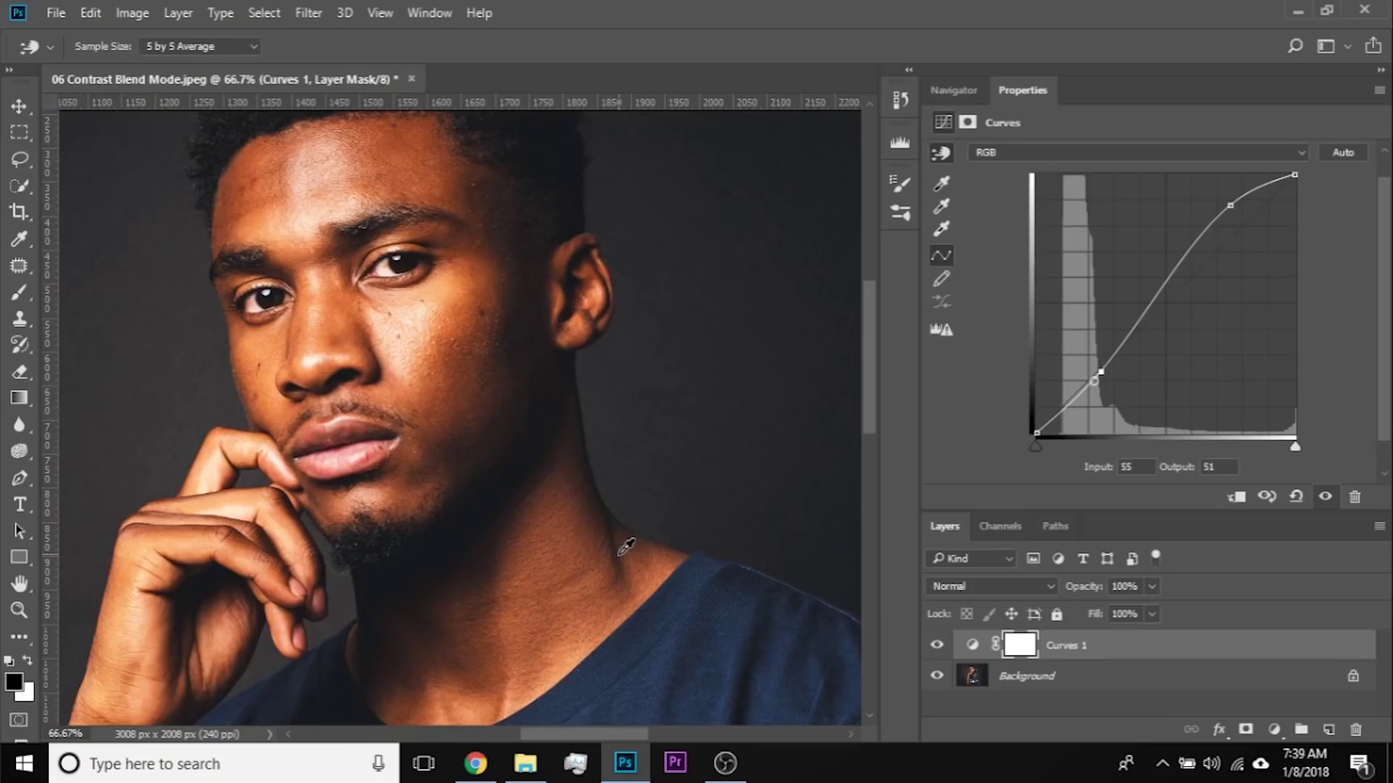
pyautogui.moveTo(1102, 368); pyautogui.dragTo(1105, 375)
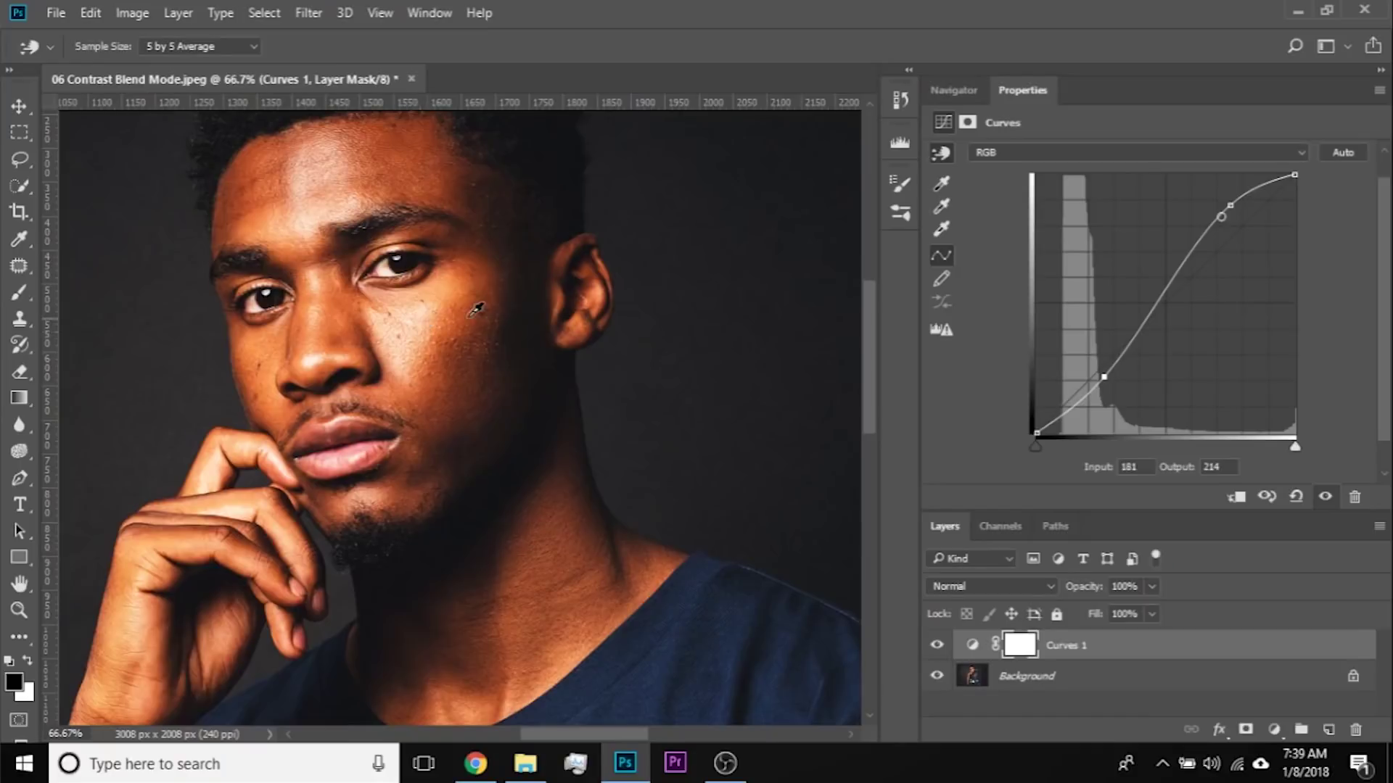
# Step: Set the Curves 1 layer's blend mode to Luminosity, comparing it with Normal
pyautogui.click(1036, 584)
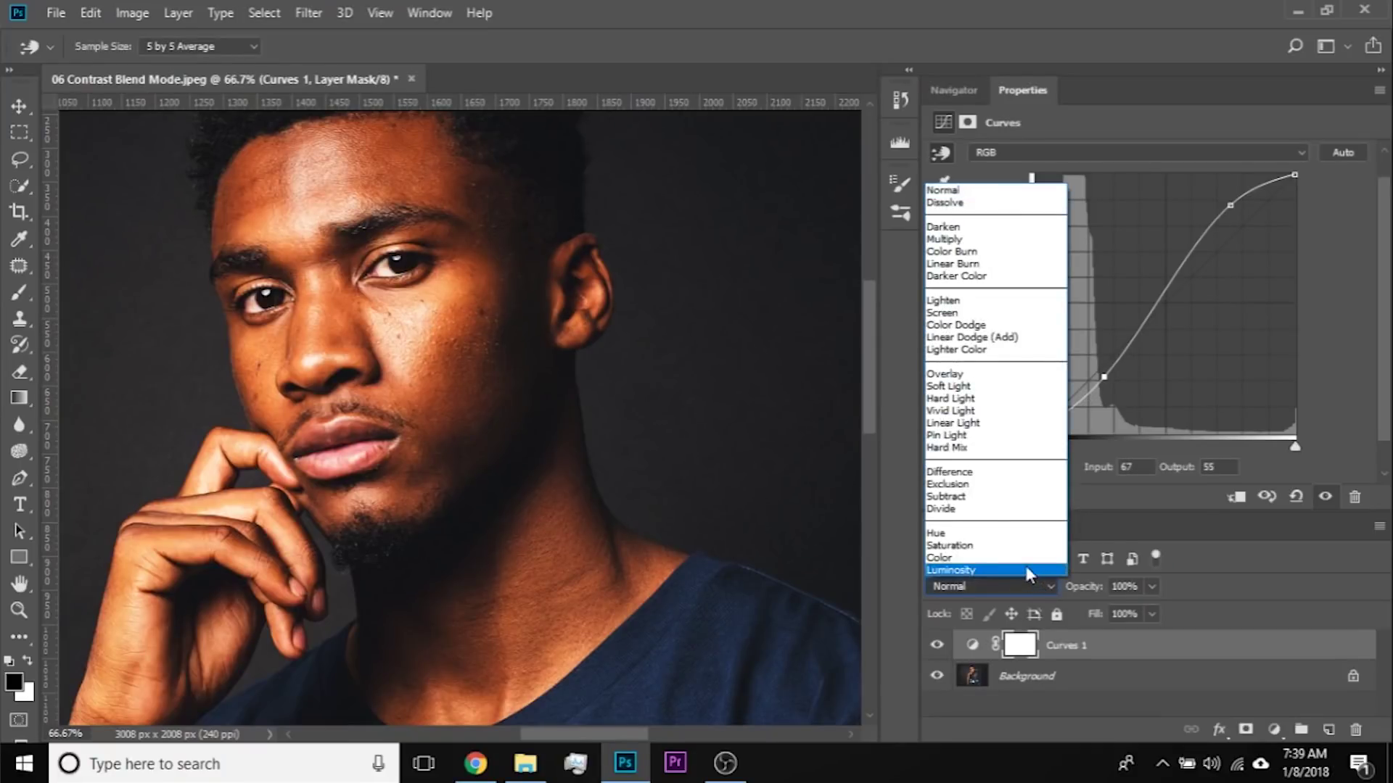
pyautogui.click(1025, 570)
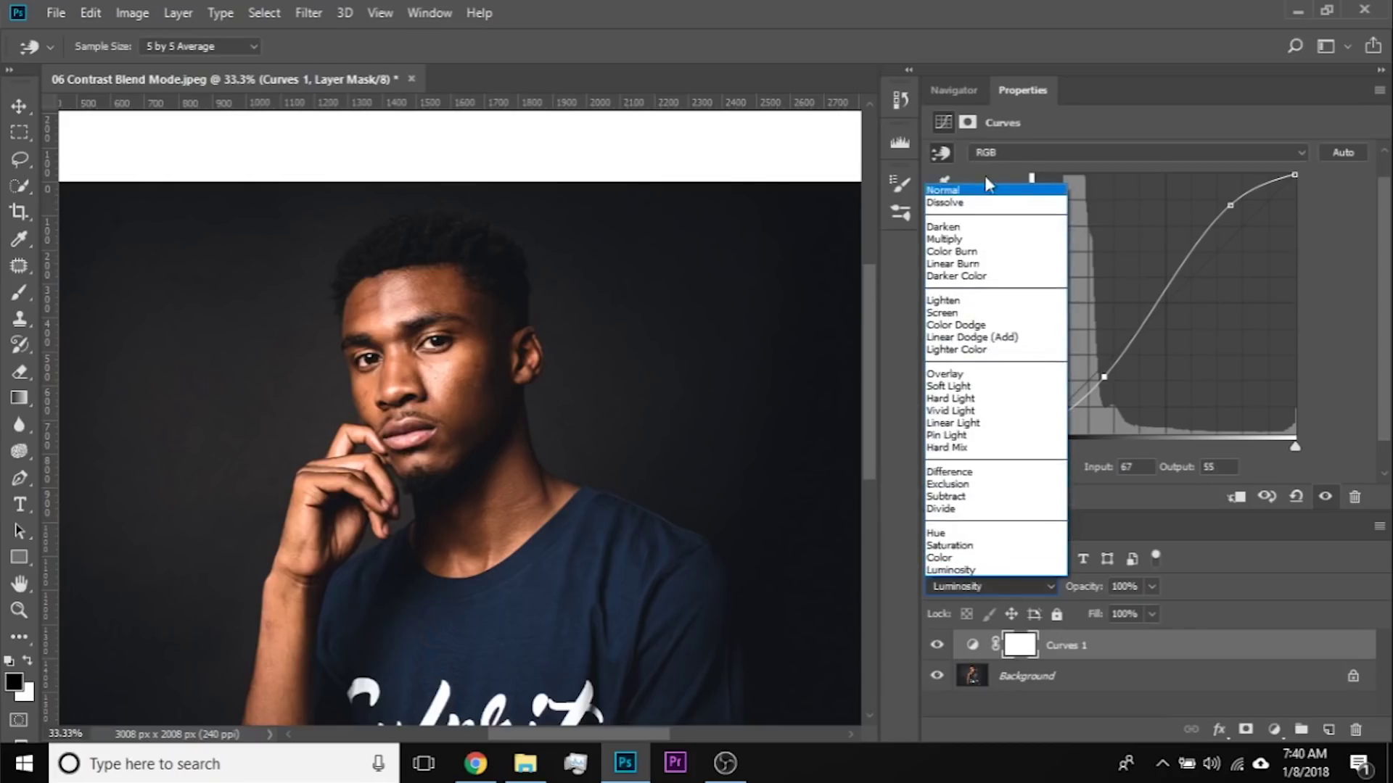
pyautogui.click(990, 192)
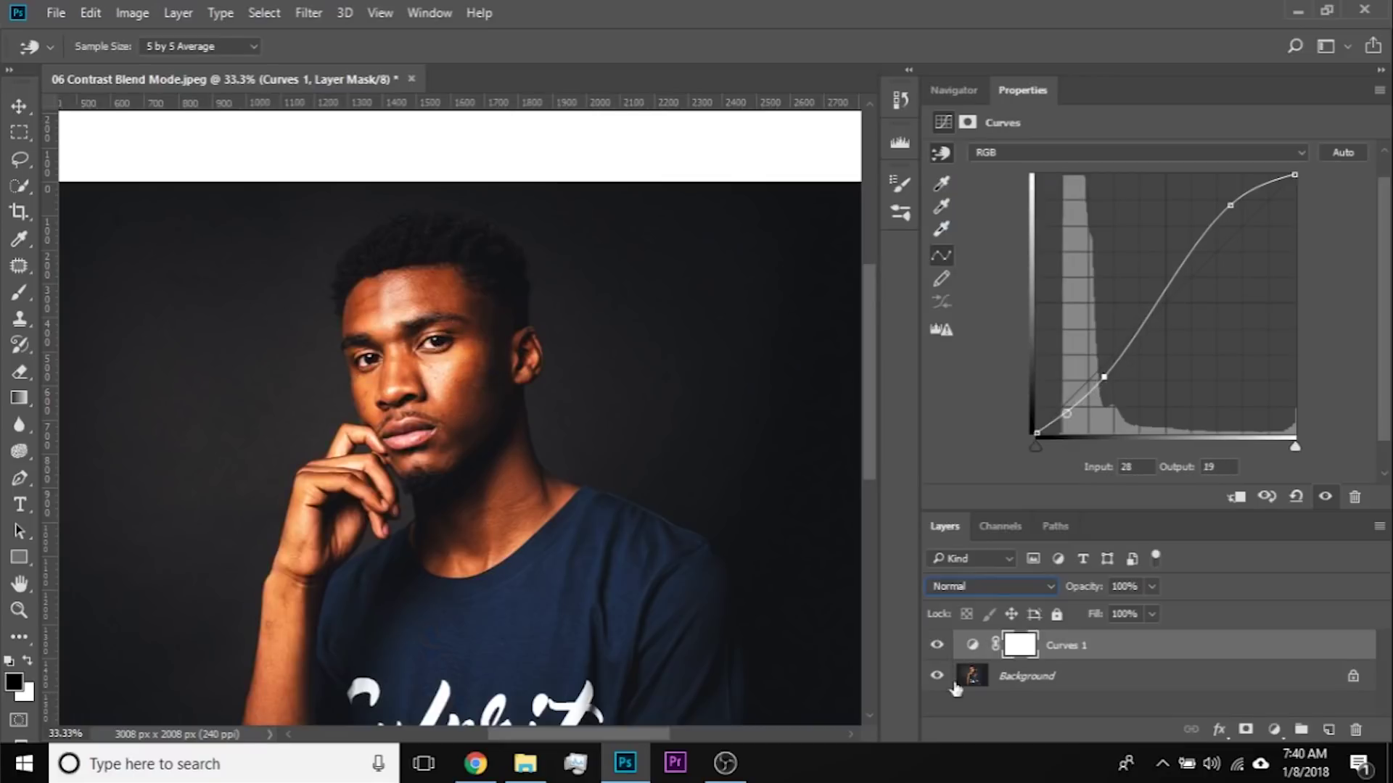
pyautogui.click(980, 586)
pyautogui.click(970, 572)
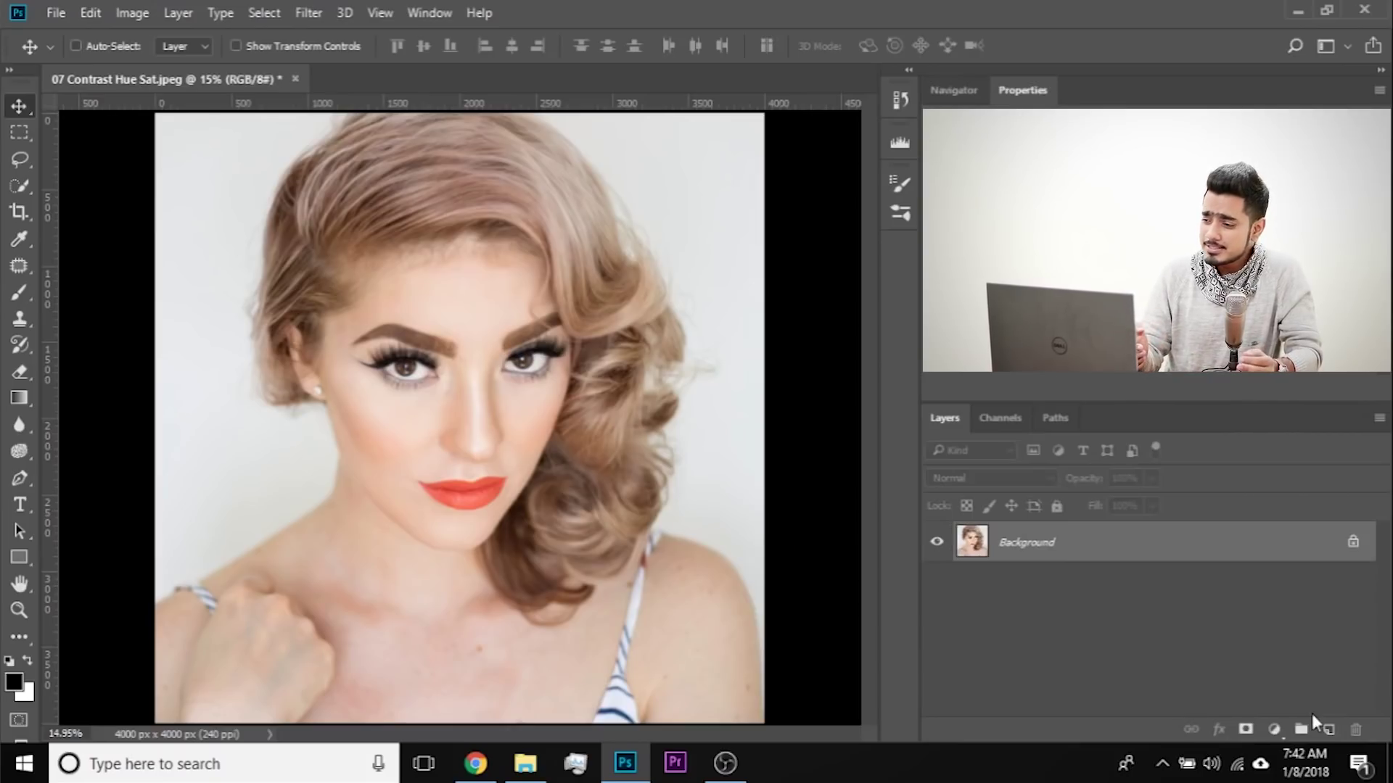
# Step: Add a Curves adjustment layer above the woman's portrait and activate its on-image adjustment at the cheek
pyautogui.click(1274, 728)
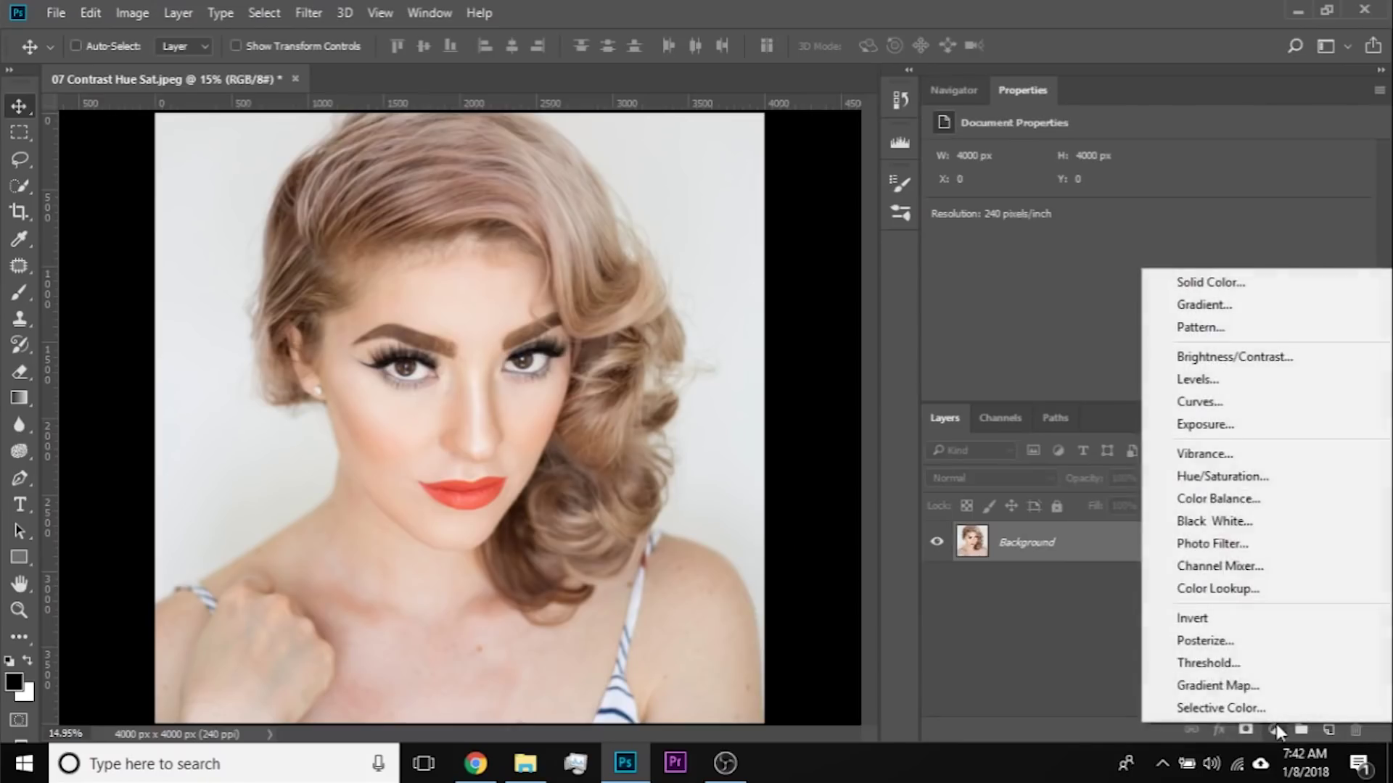
pyautogui.click(1243, 405)
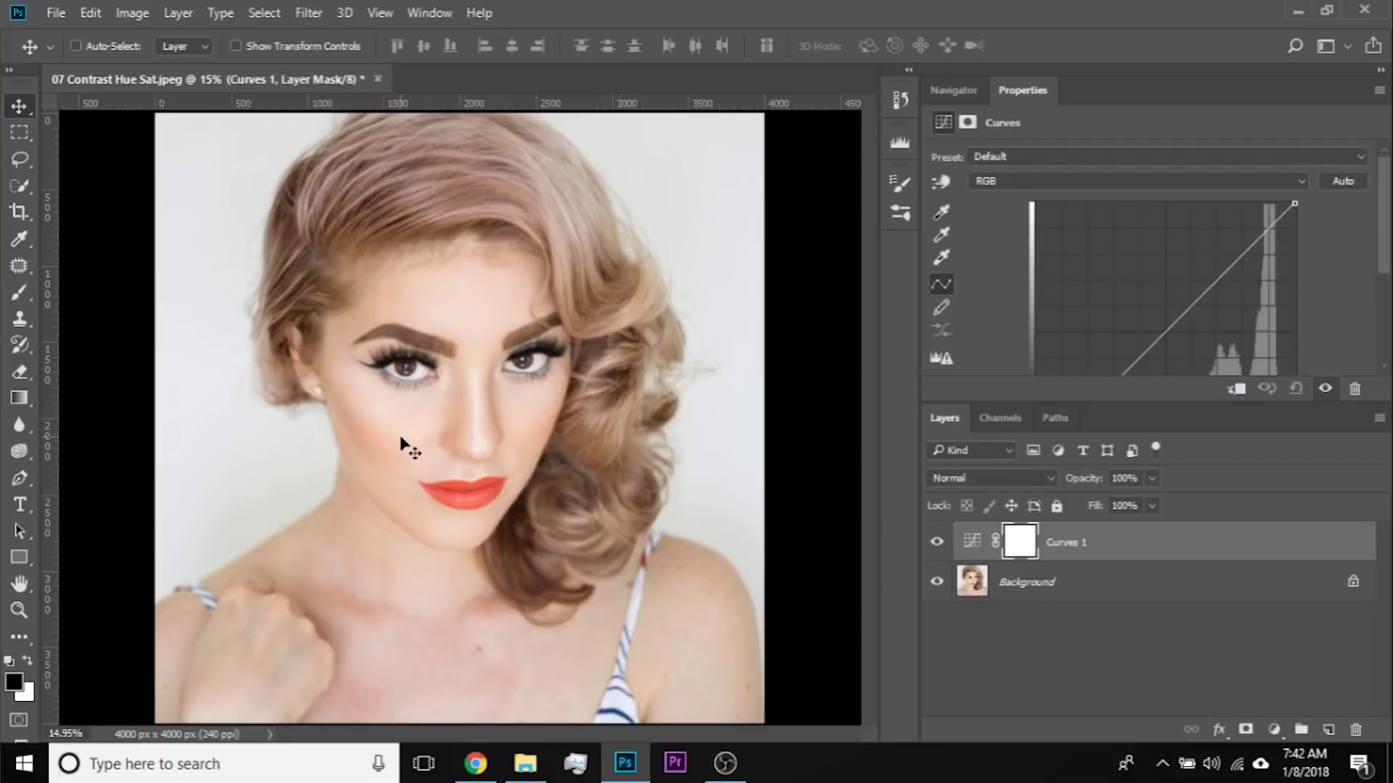
pyautogui.scroll(4, 403, 443)
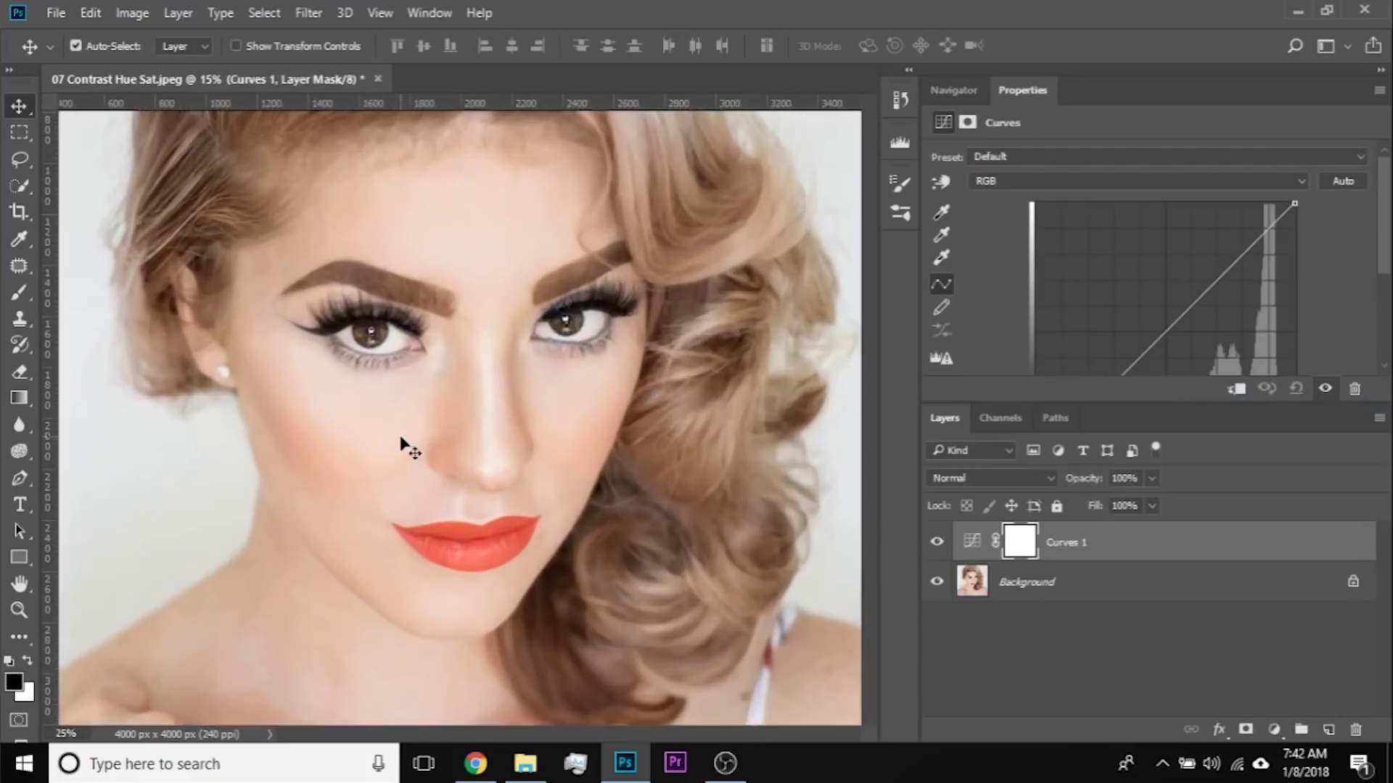
pyautogui.scroll(2, 402, 443)
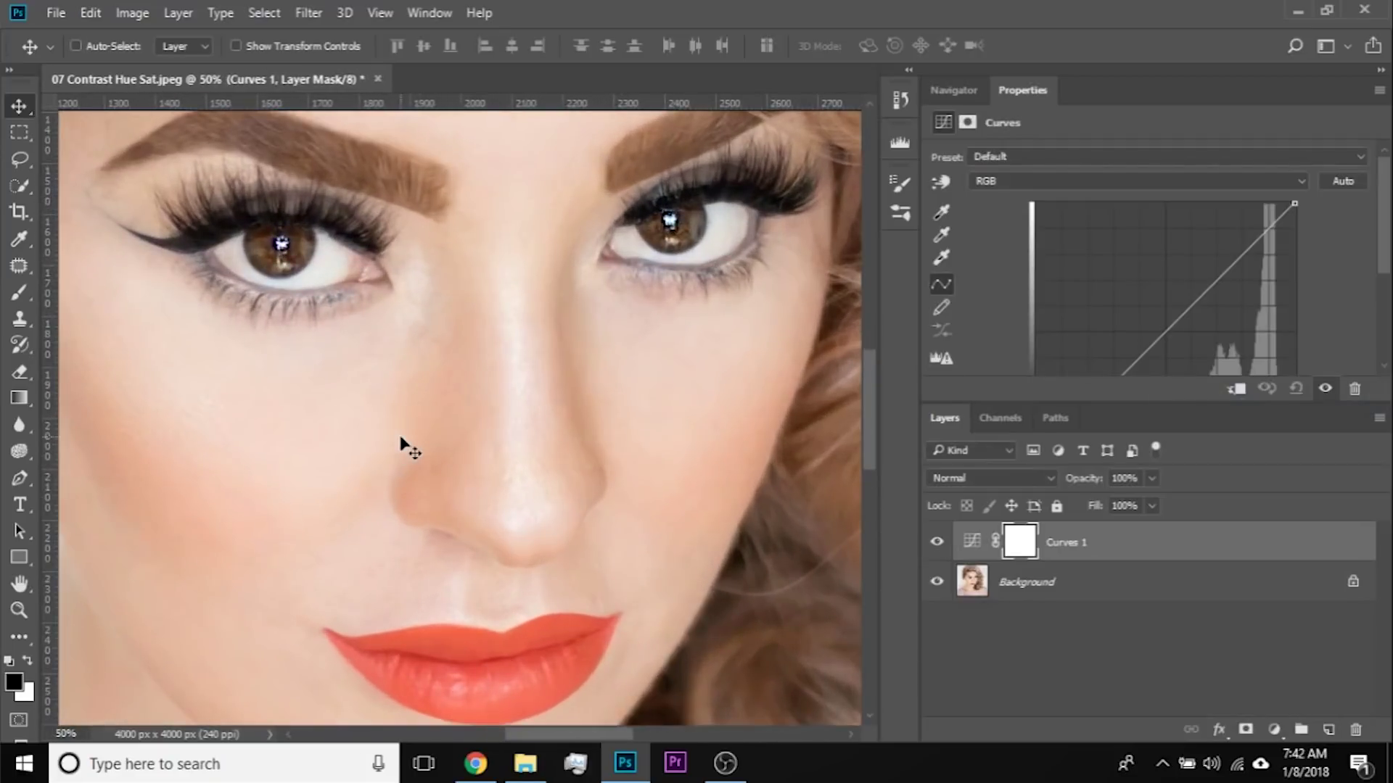
pyautogui.hscroll(-5, 552, 439)
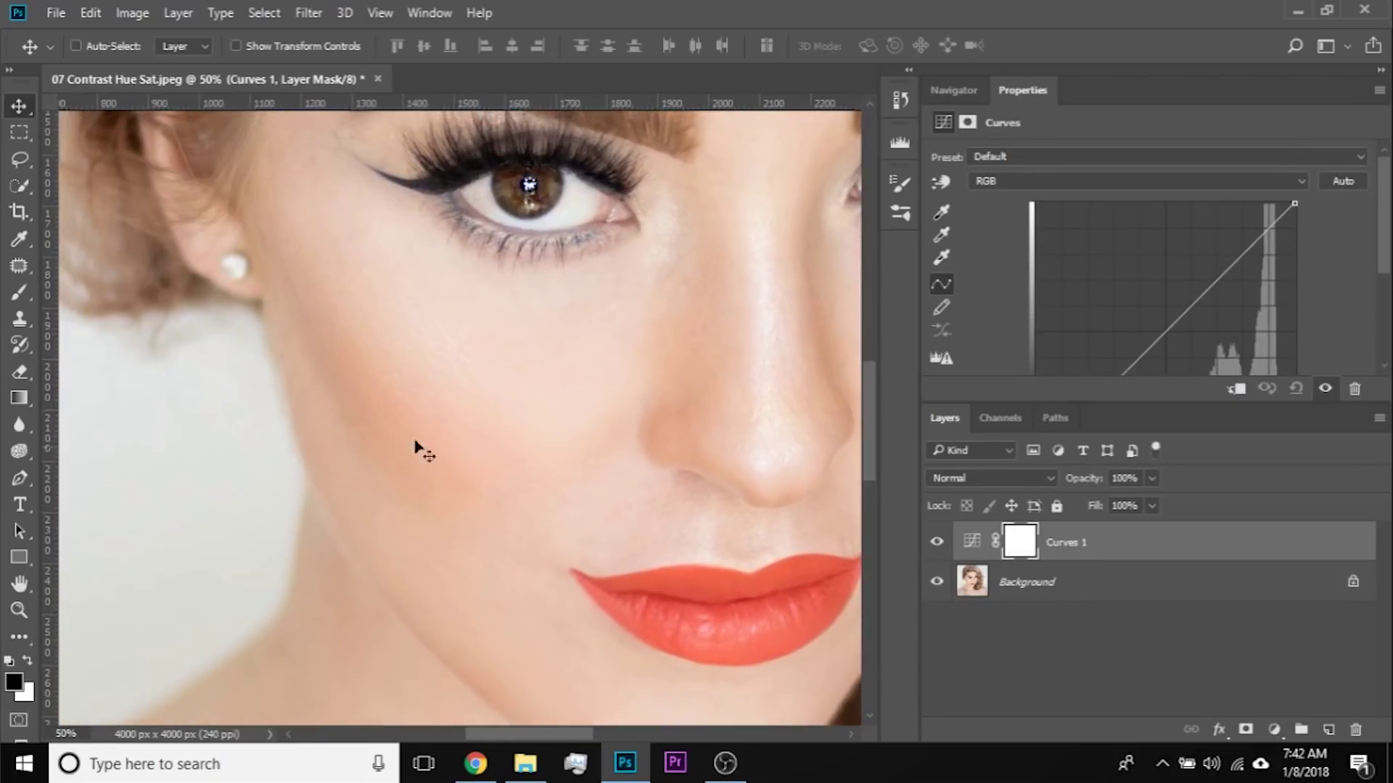
pyautogui.click(949, 182)
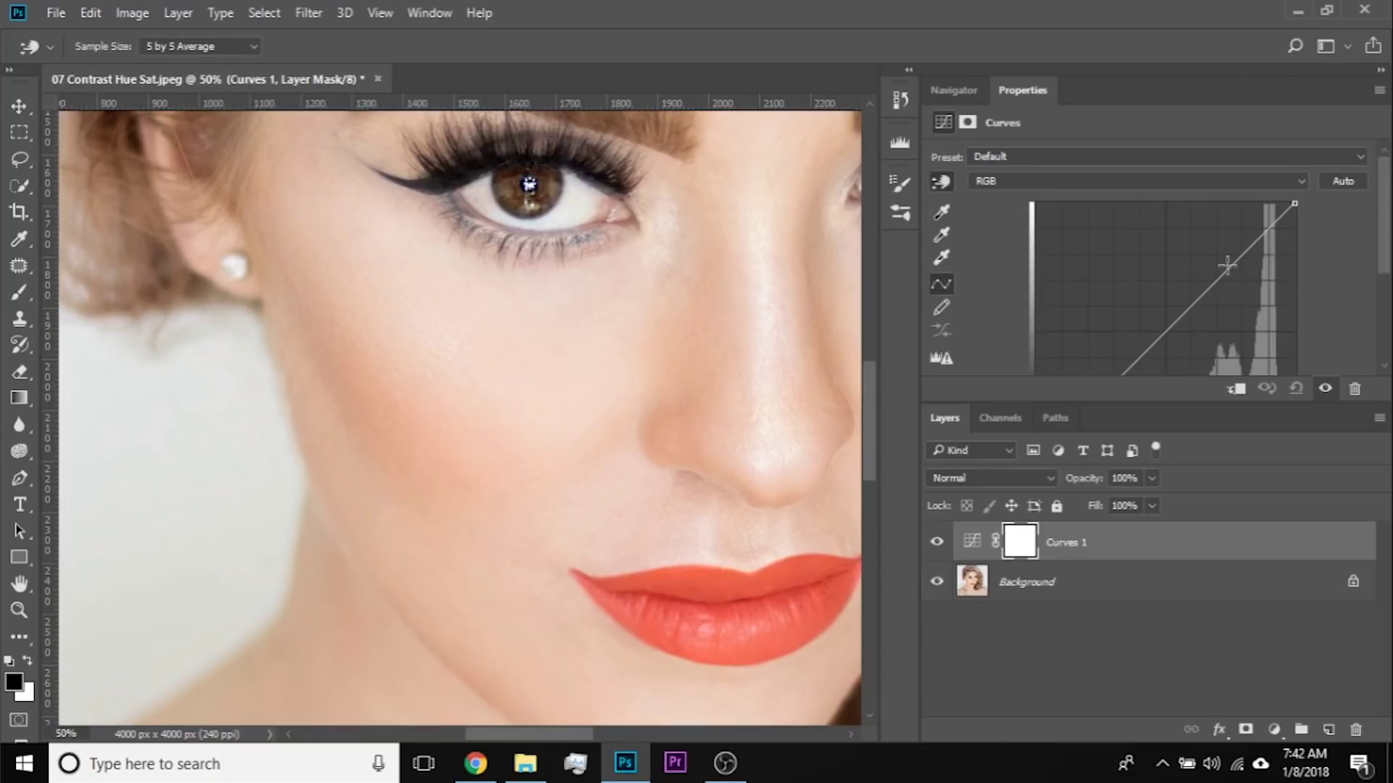
pyautogui.scroll(-2, 1226, 266)
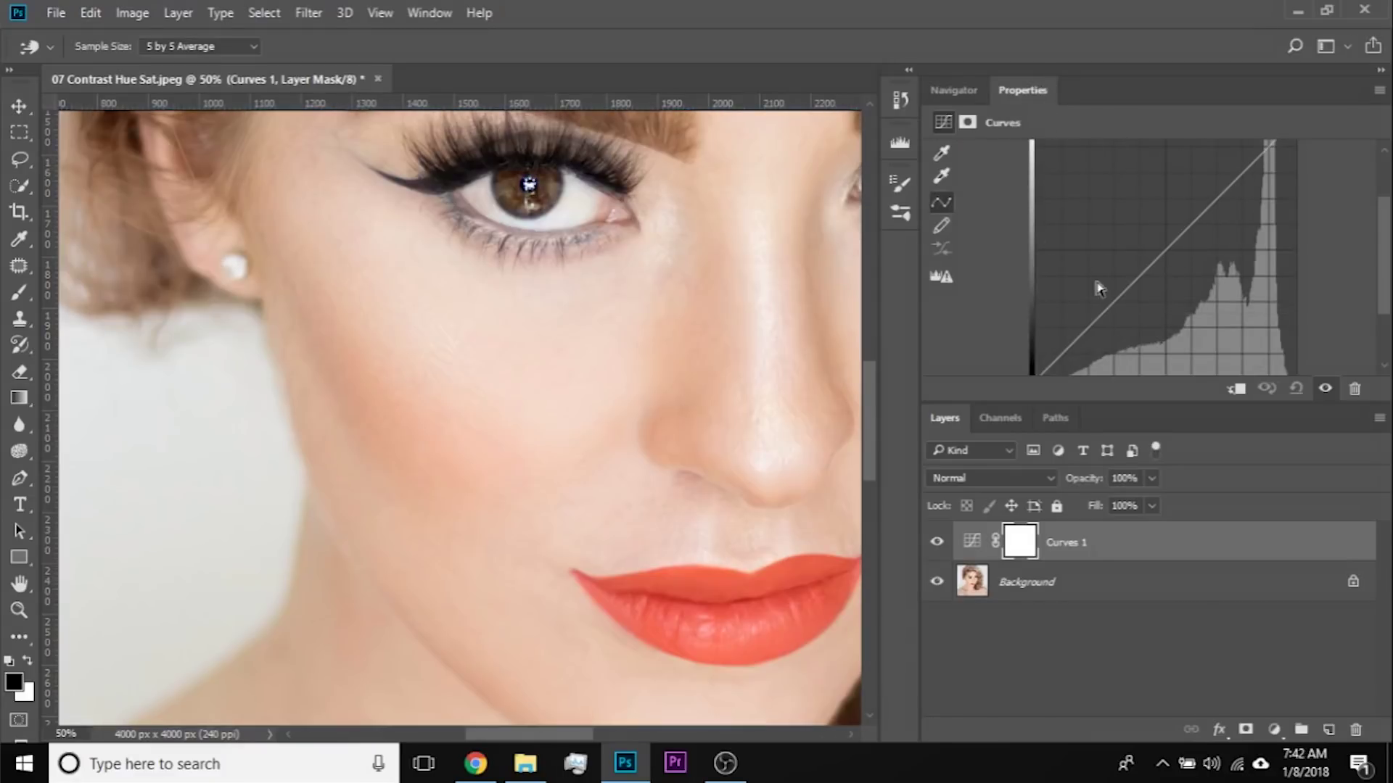
pyautogui.scroll(2, 1122, 280)
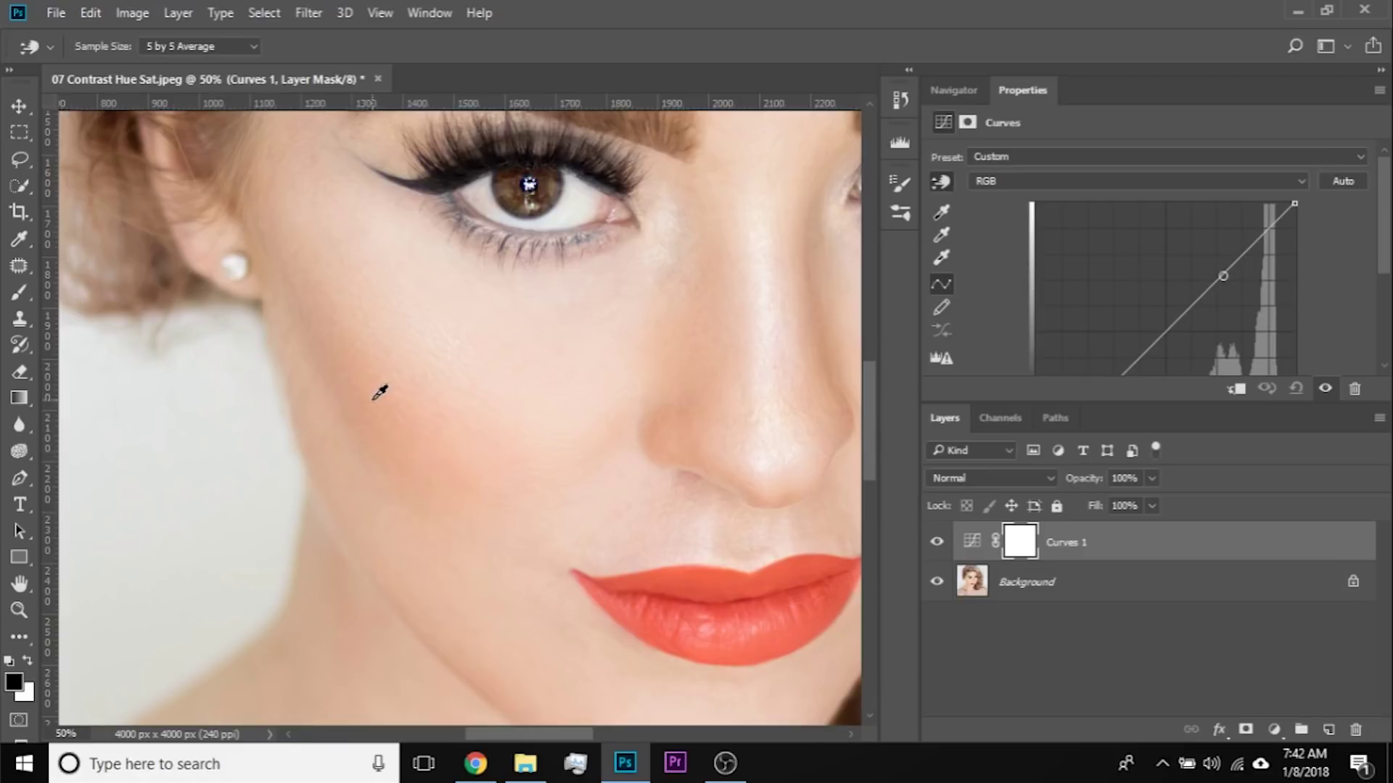
# Step: Add contrast with the on-image curve adjustment by darkening the cheek's blush shadow and brightening the highlight beneath the eye
pyautogui.moveTo(373, 397); pyautogui.dragTo(380, 435)
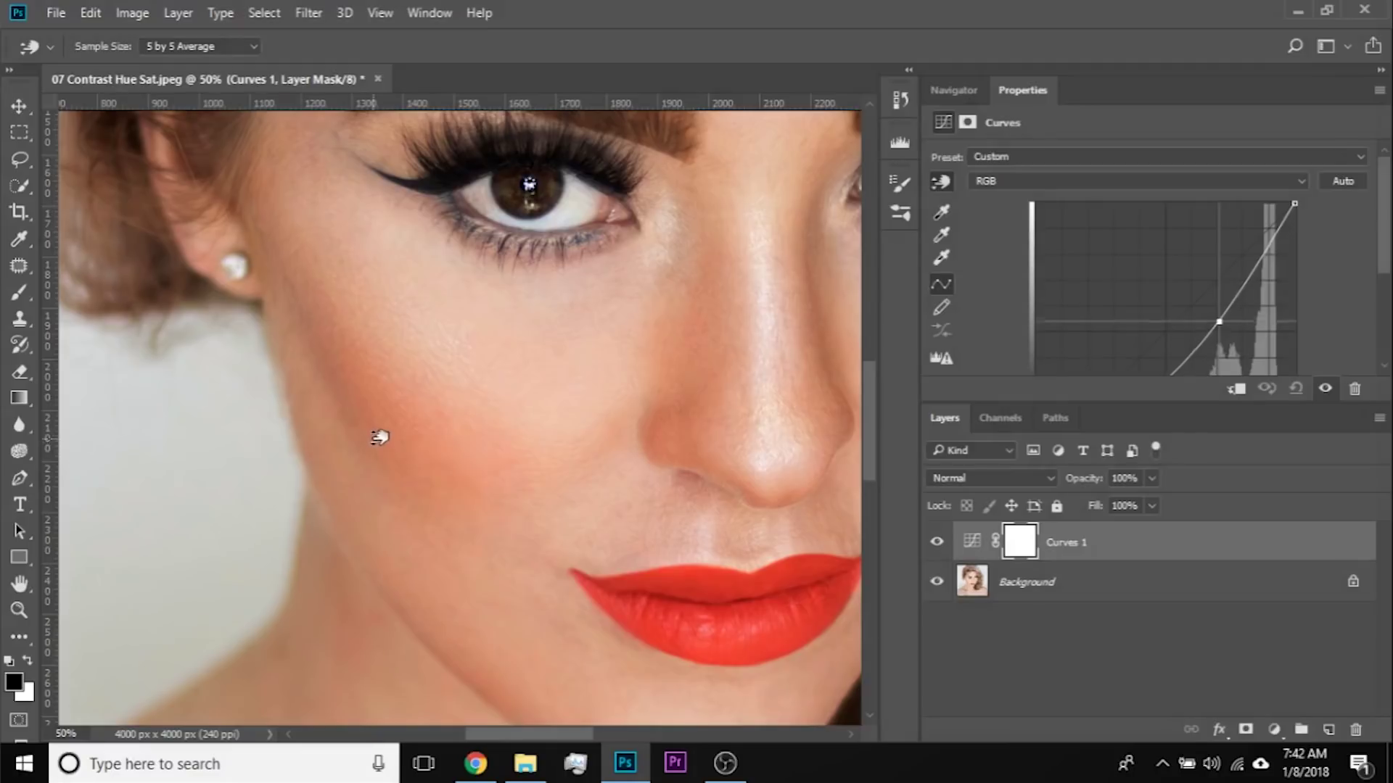
pyautogui.click(476, 354)
pyautogui.moveTo(519, 358); pyautogui.dragTo(513, 343)
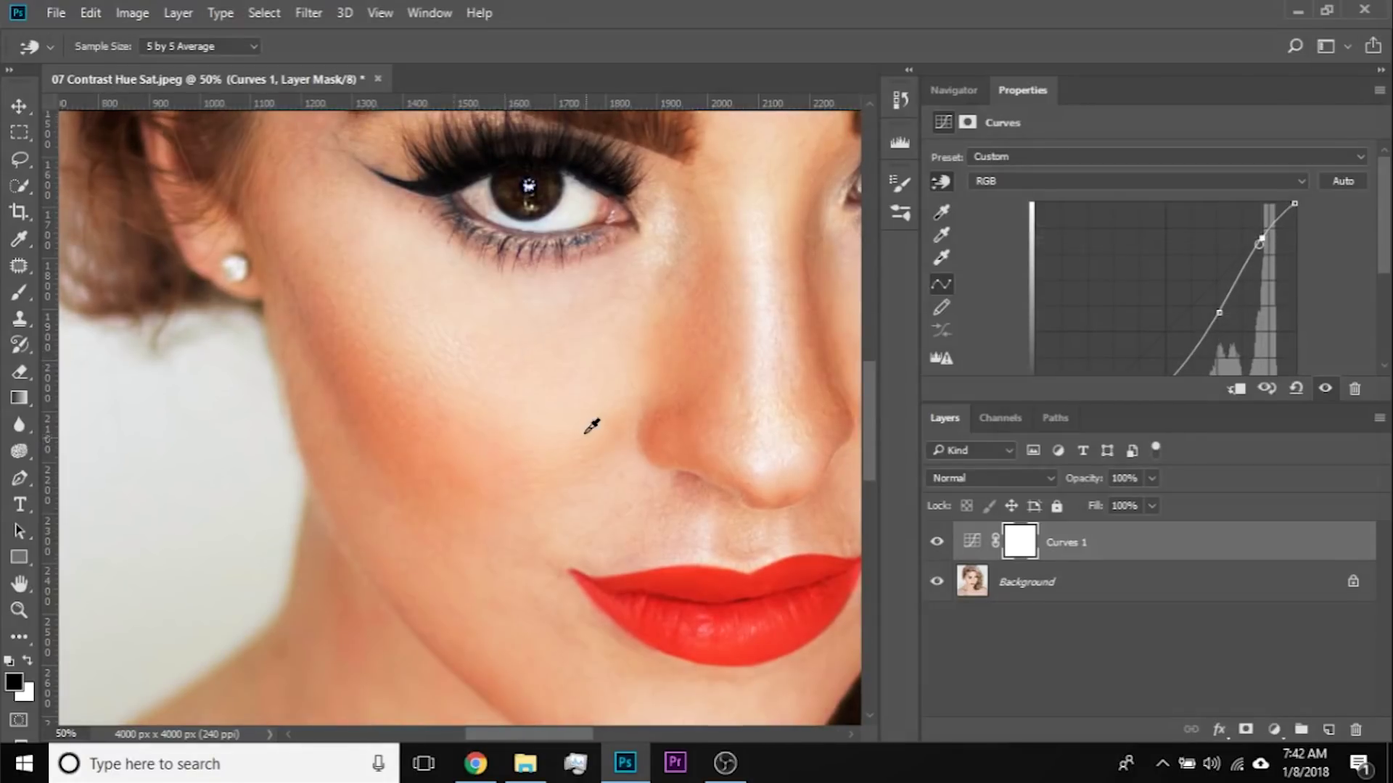
pyautogui.hotkey('ctrl', '-')
pyautogui.hotkey('ctrl', '-')
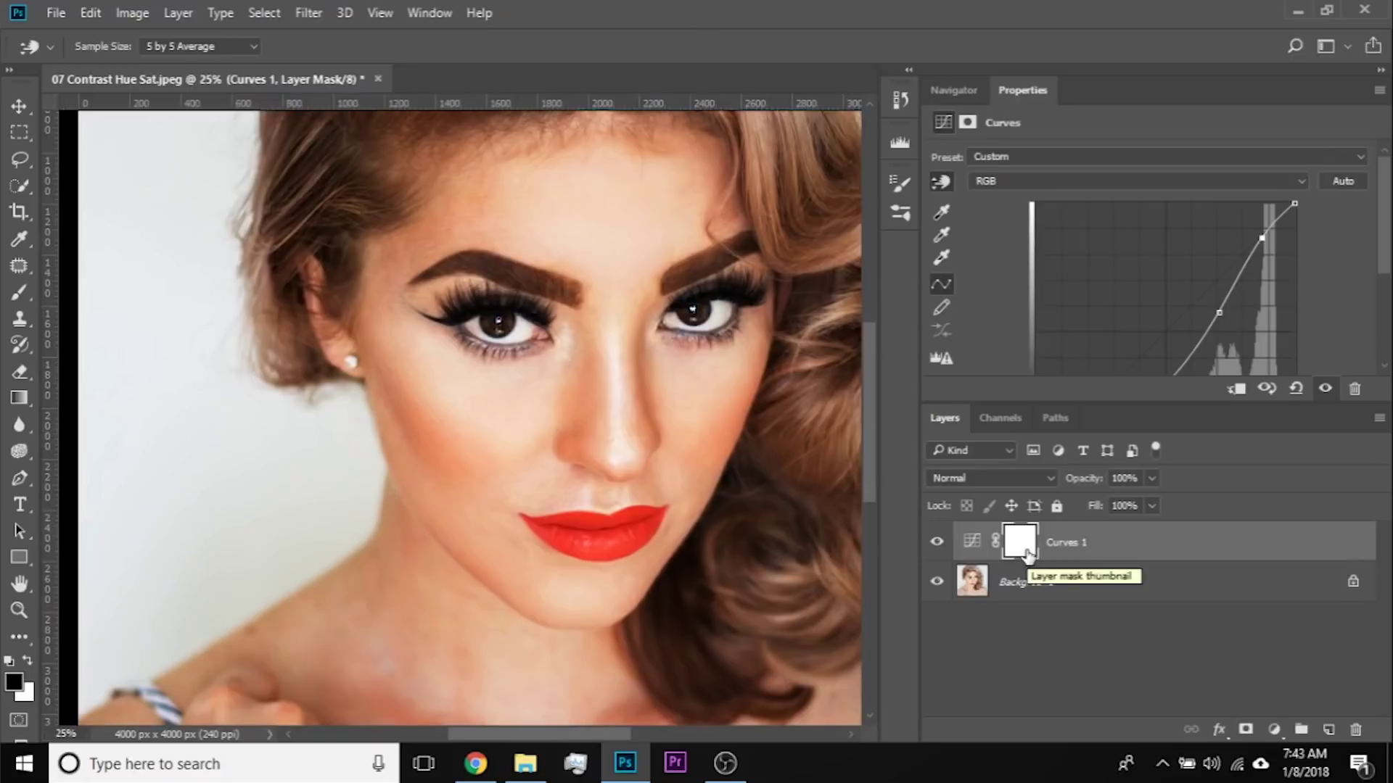
# Step: Try the Luminosity blend mode on the Curves 1 layer and return it to Normal
pyautogui.click(992, 478)
pyautogui.click(958, 461)
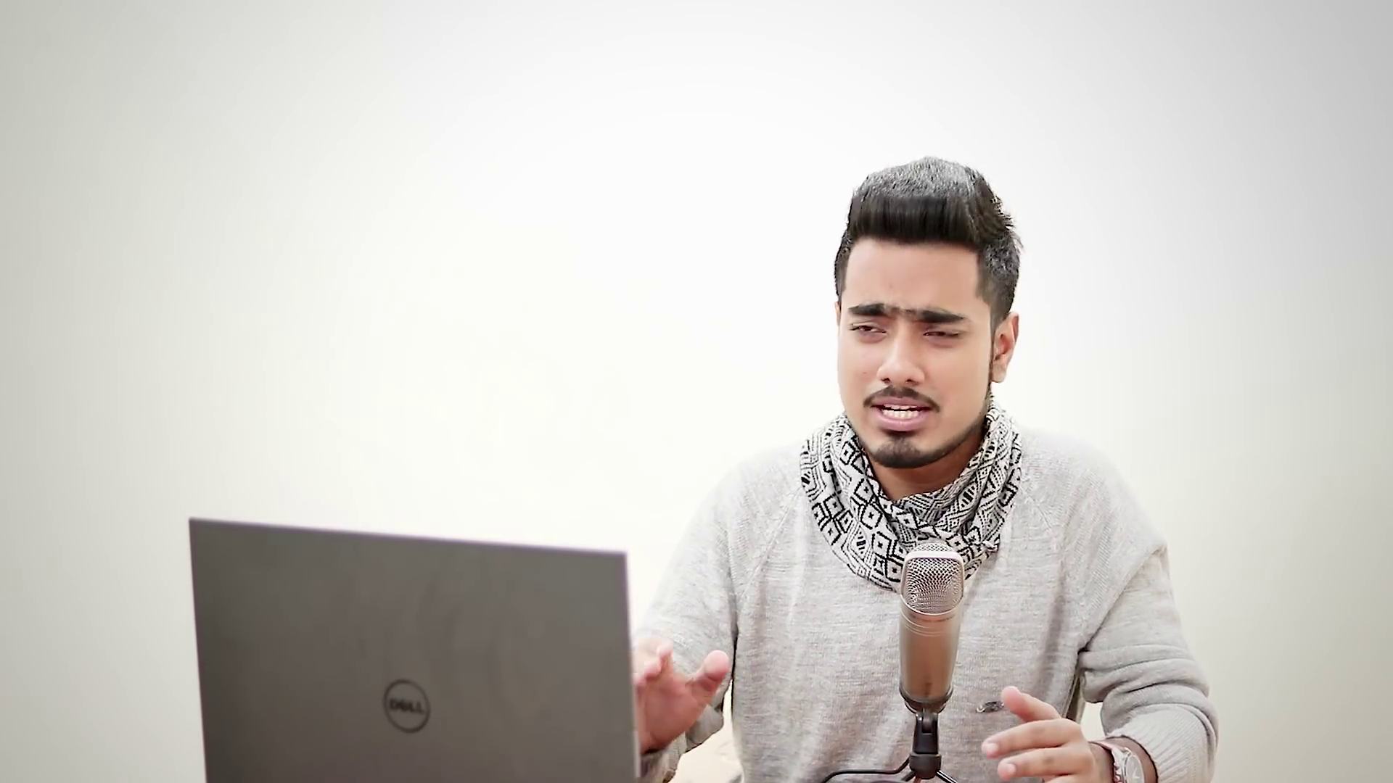
pyautogui.click(982, 475)
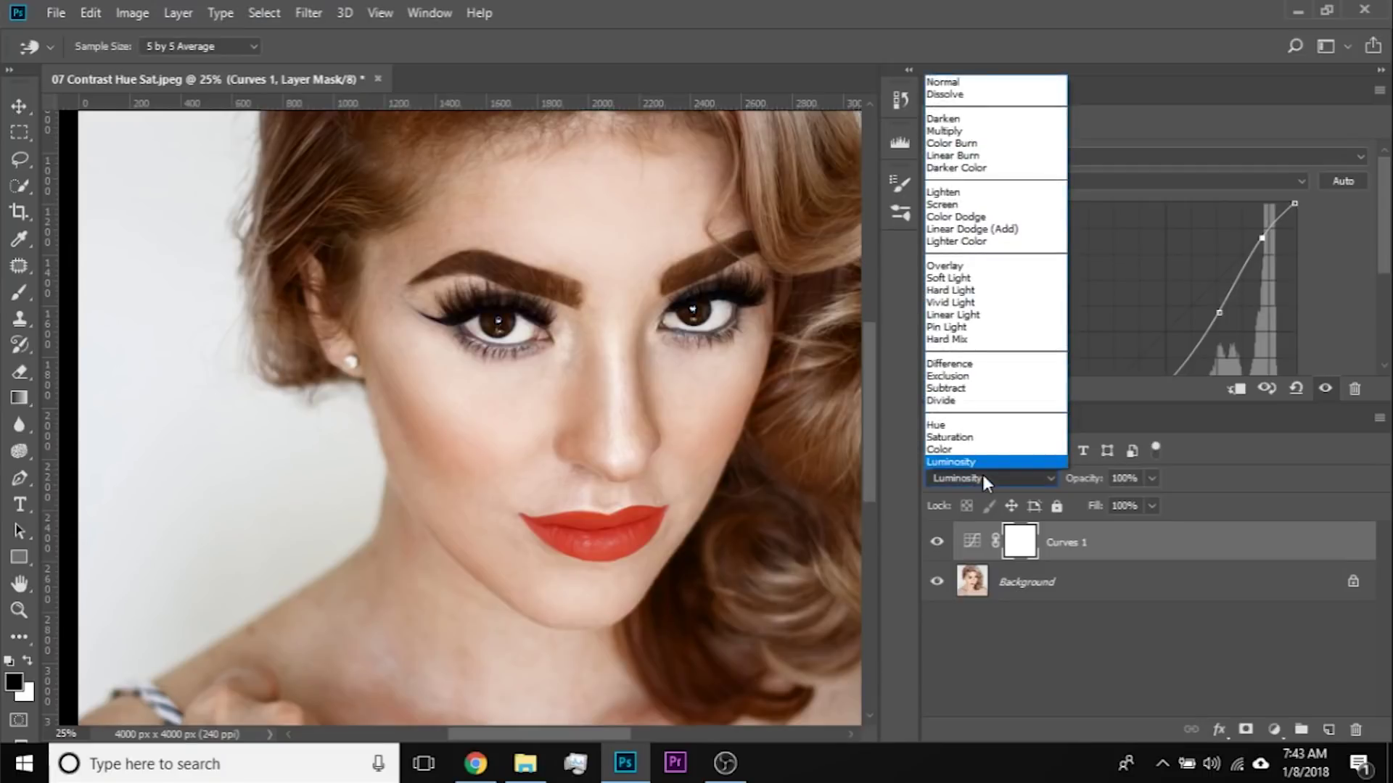
pyautogui.click(995, 84)
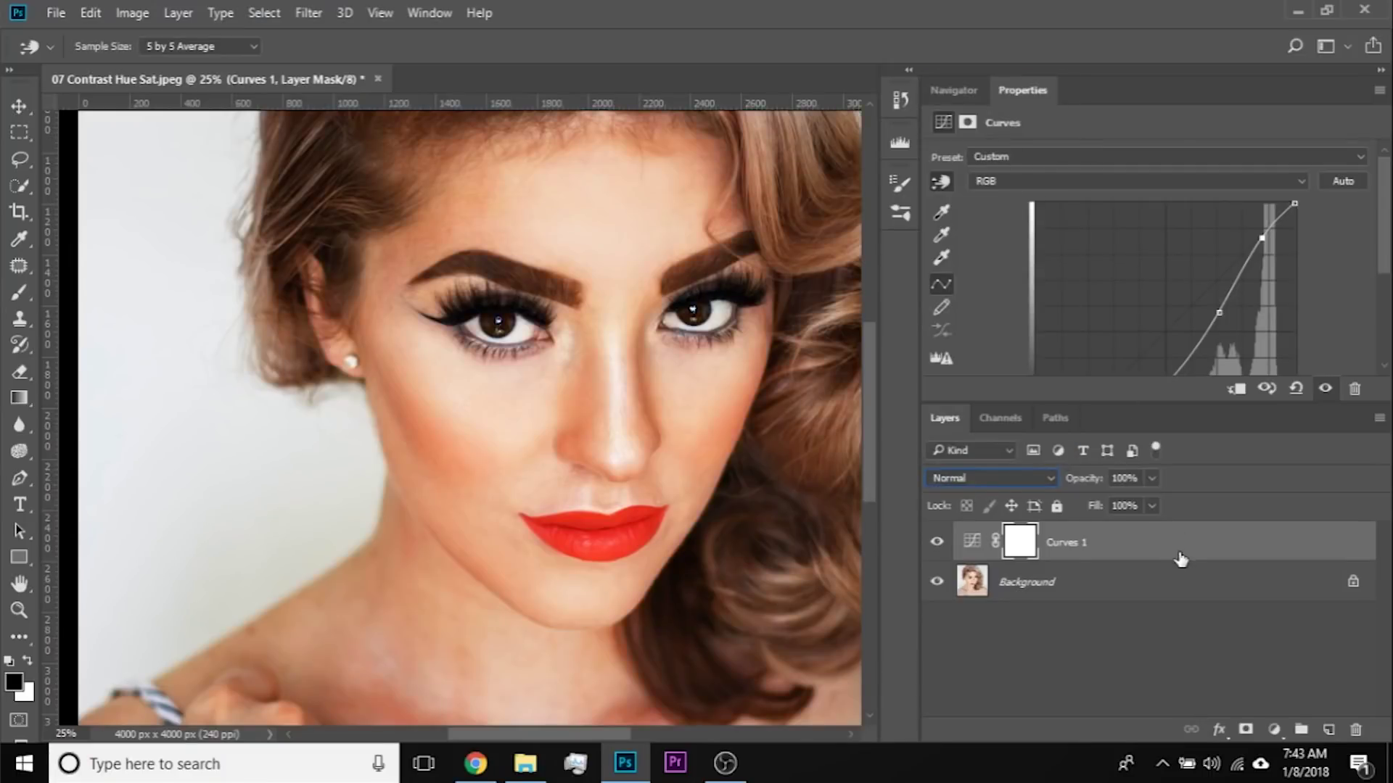
# Step: Add a Hue/Saturation adjustment layer, set the Reds saturation to -22, and compare with only the Background layer visible
pyautogui.click(1274, 729)
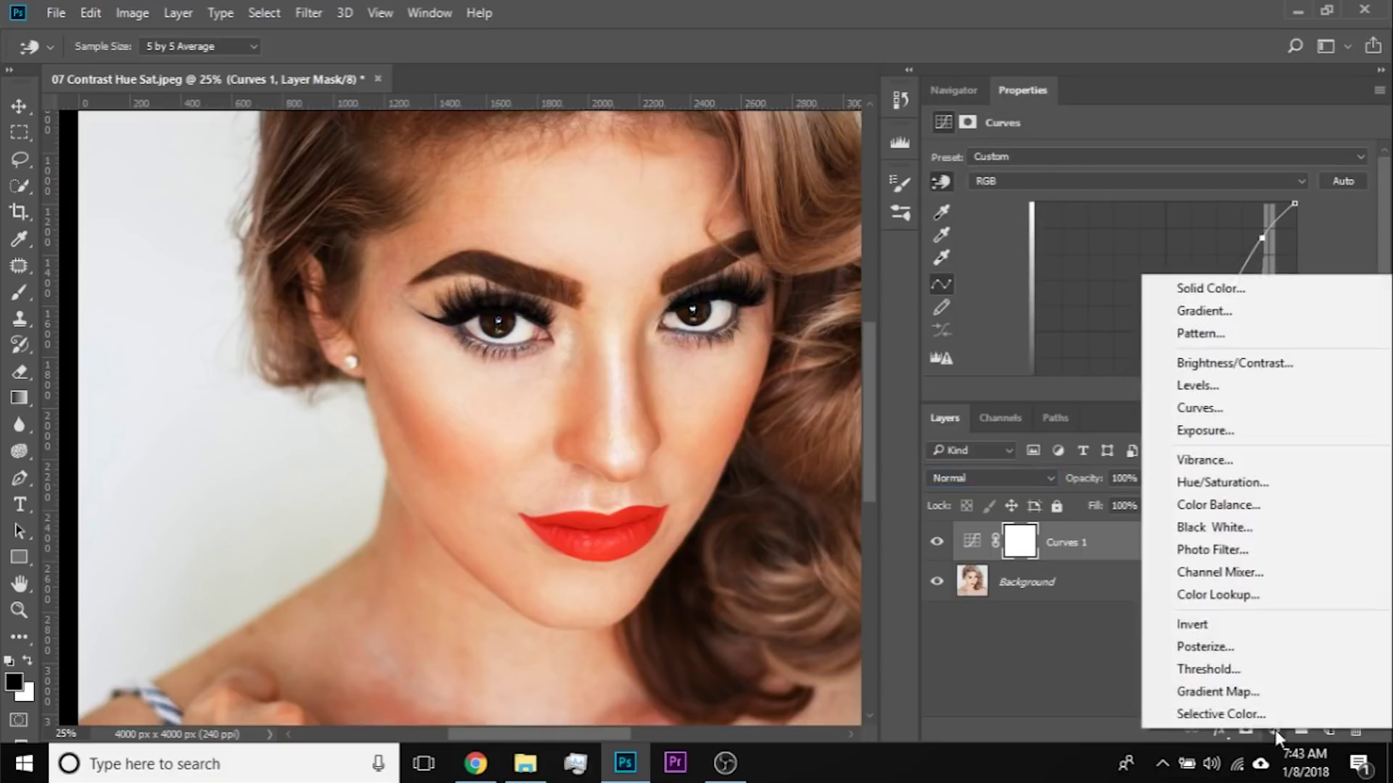
pyautogui.click(1241, 482)
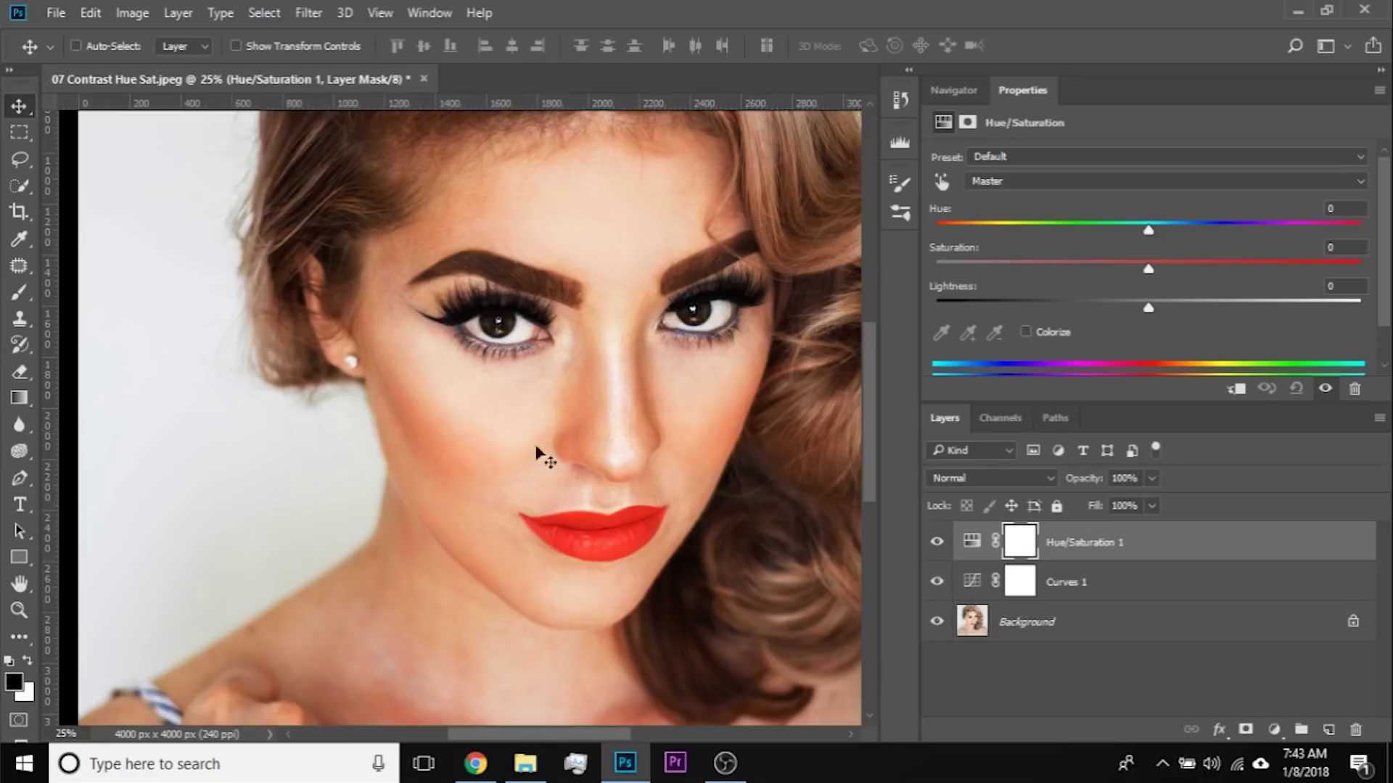
pyautogui.click(1021, 181)
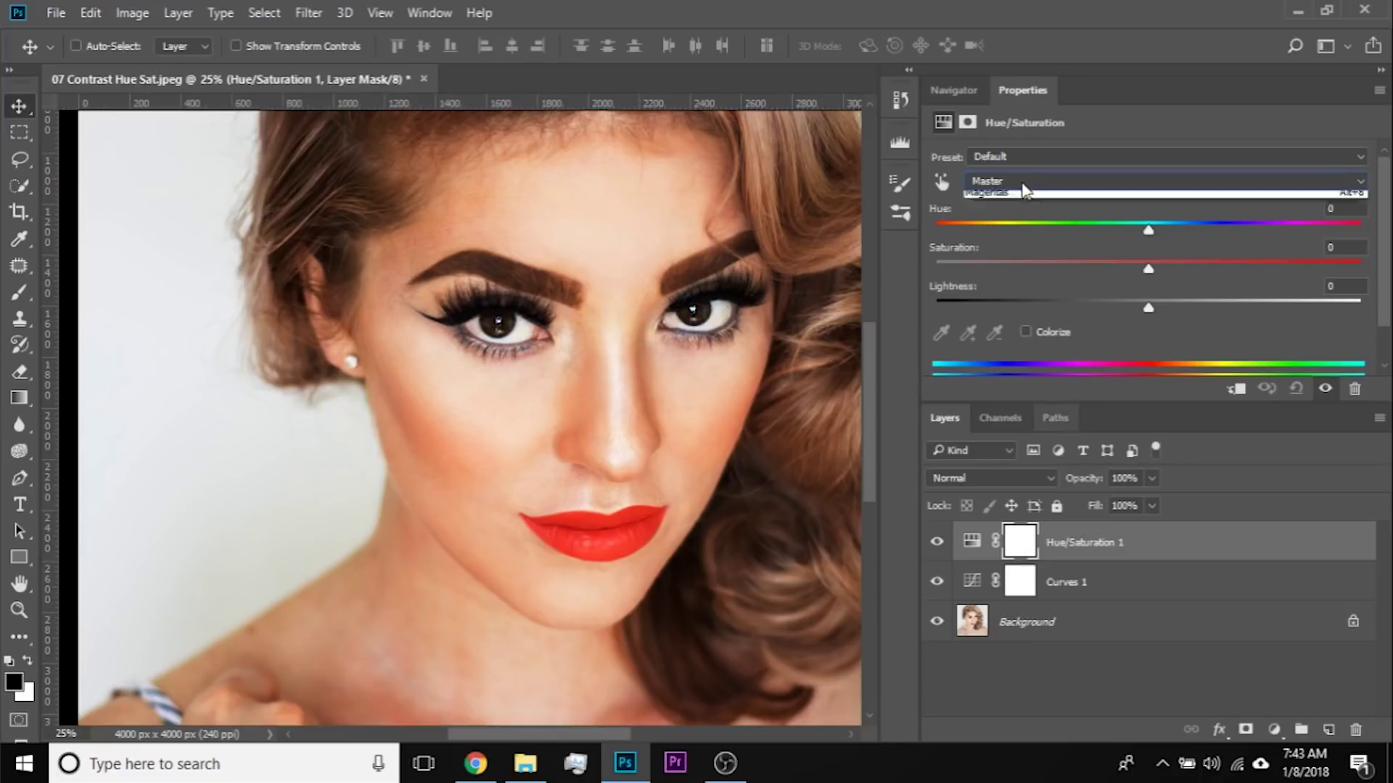
pyautogui.click(1014, 212)
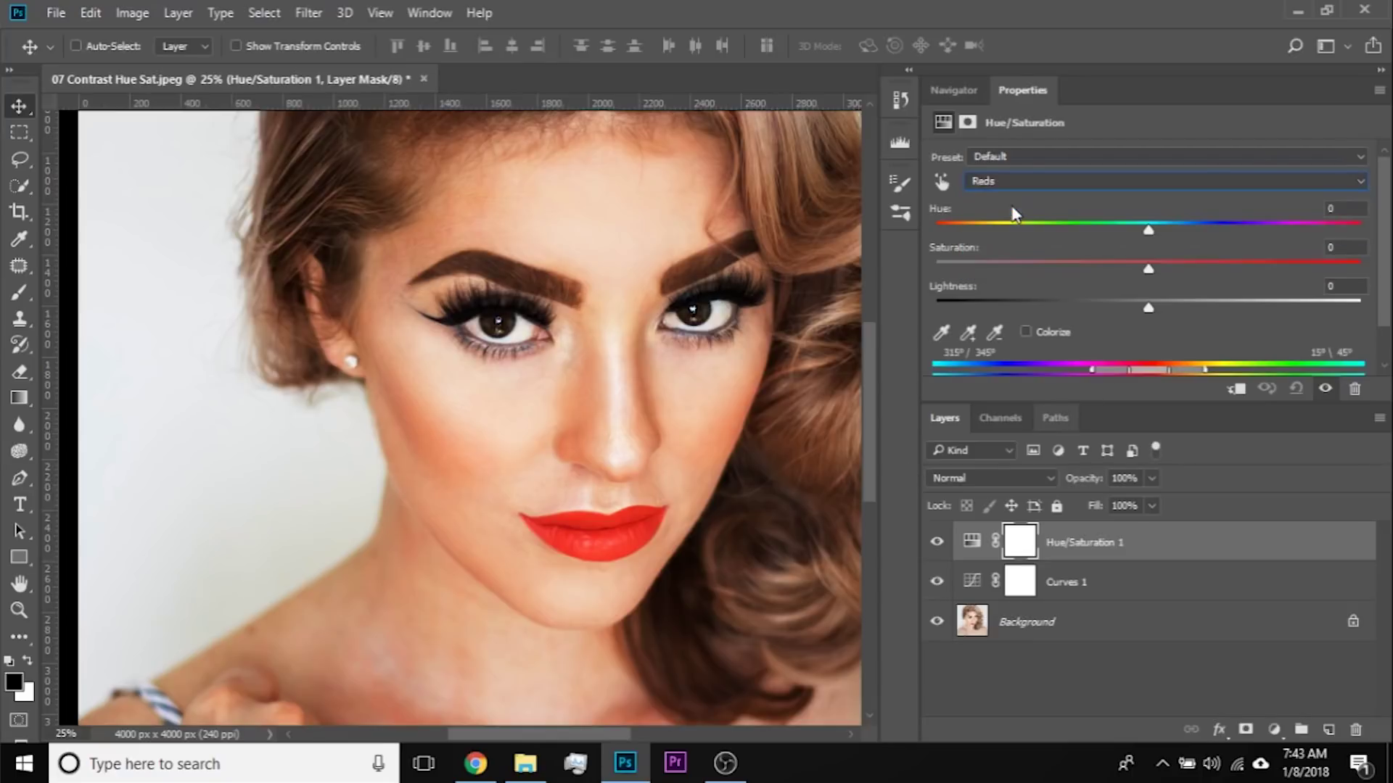
pyautogui.moveTo(1151, 267); pyautogui.dragTo(1121, 265)
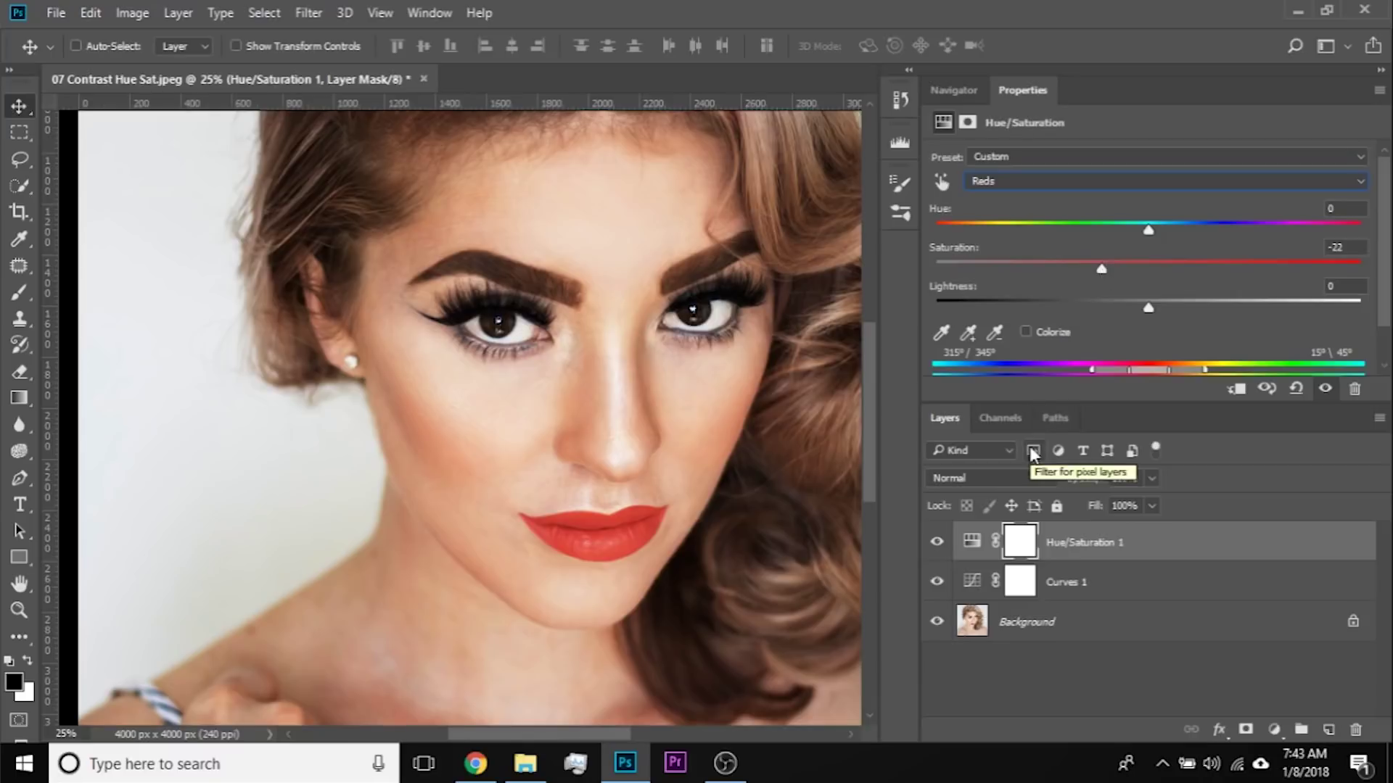
pyautogui.keyDown('alt'); pyautogui.click(937, 621); pyautogui.keyUp('alt')
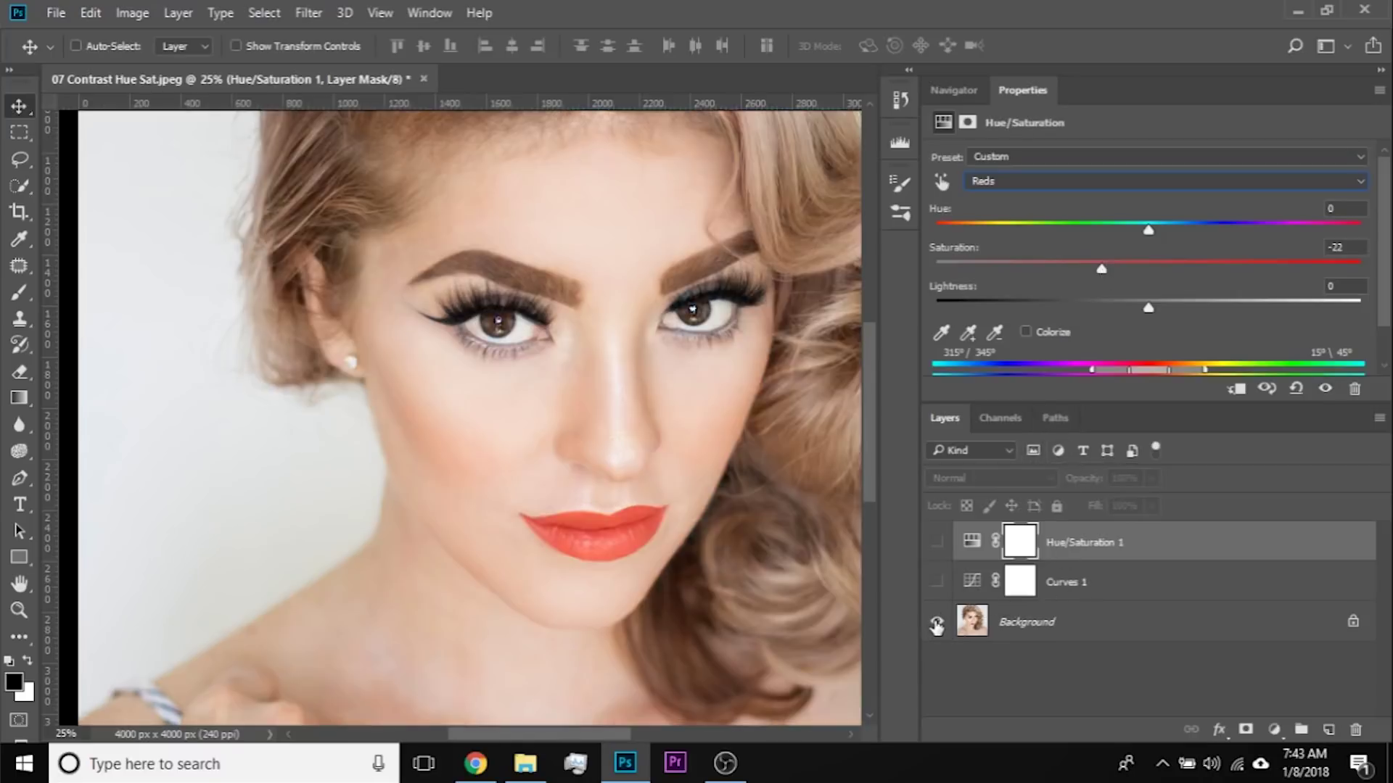
# Step: Compare the original portrait with the Curves 1 and Hue/Saturation 1 layers, one at a time and all together
pyautogui.click(937, 622)
pyautogui.click(937, 622)
pyautogui.click(937, 582)
pyautogui.click(936, 542)
pyautogui.keyDown('alt'); pyautogui.click(937, 621); pyautogui.keyUp('alt')
pyautogui.keyDown('alt'); pyautogui.click(937, 622); pyautogui.keyUp('alt')
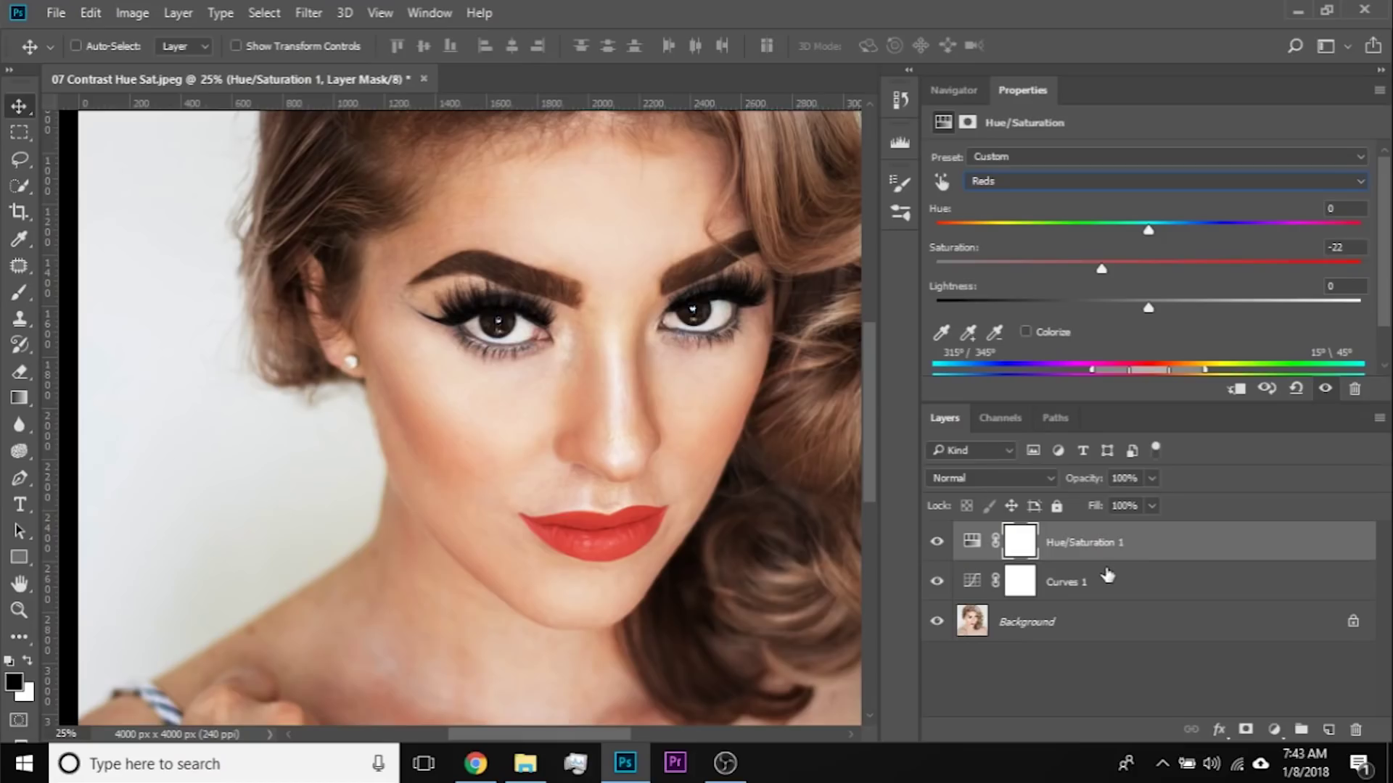
# Step: Group the Hue/Saturation 1 and Curves 1 layers, set the group's opacity to 53%, and compare the portrait with and without it
pyautogui.keyDown('shift'); pyautogui.click(1108, 584); pyautogui.keyUp('shift')
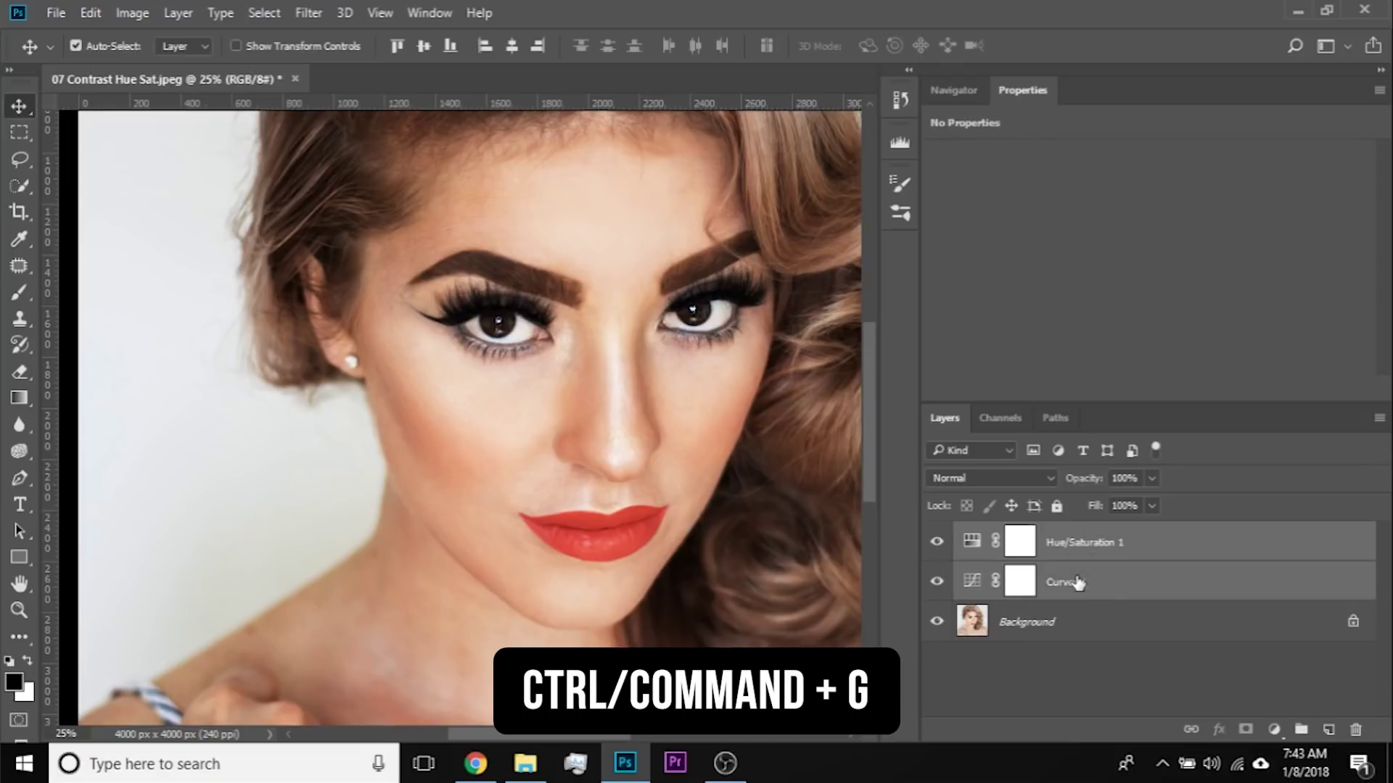
pyautogui.hotkey('ctrl', 'g')
pyautogui.click(1150, 479)
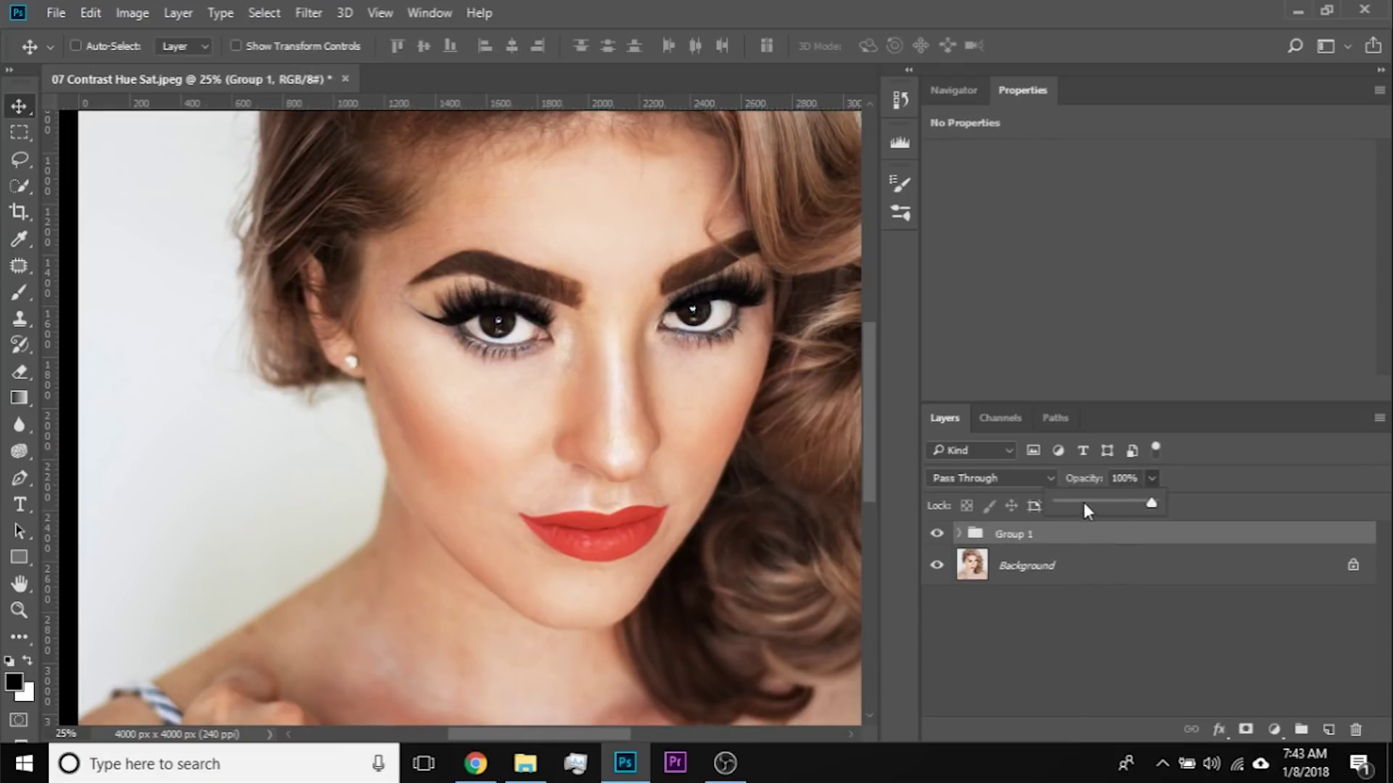
pyautogui.click(1084, 502)
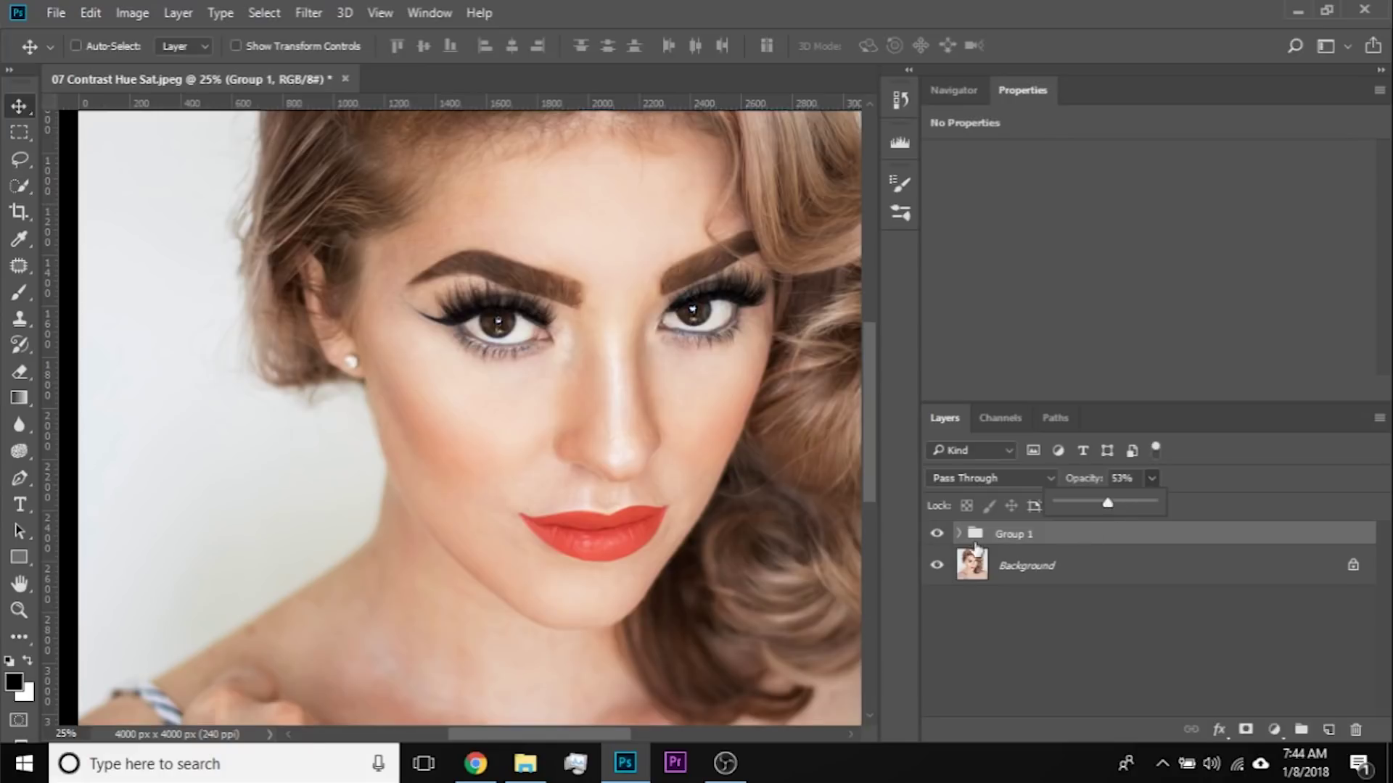
pyautogui.click(936, 536)
pyautogui.click(935, 536)
pyautogui.click(936, 537)
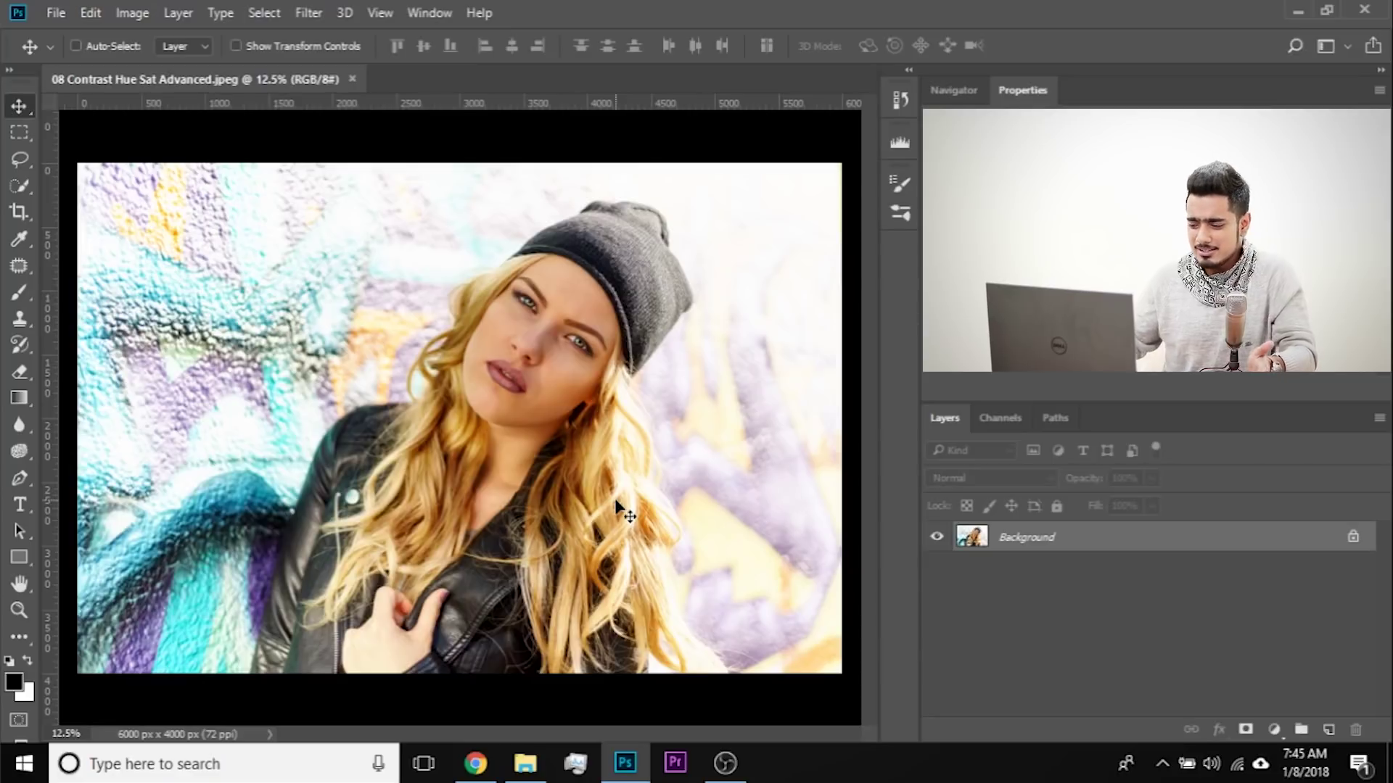
# Step: Add a Curves adjustment layer above the photo of the woman in the beanie and activate its on-image adjustment
pyautogui.hotkey('ctrl', '+')
pyautogui.hotkey('ctrl', '+')
pyautogui.hotkey('ctrl', '+')
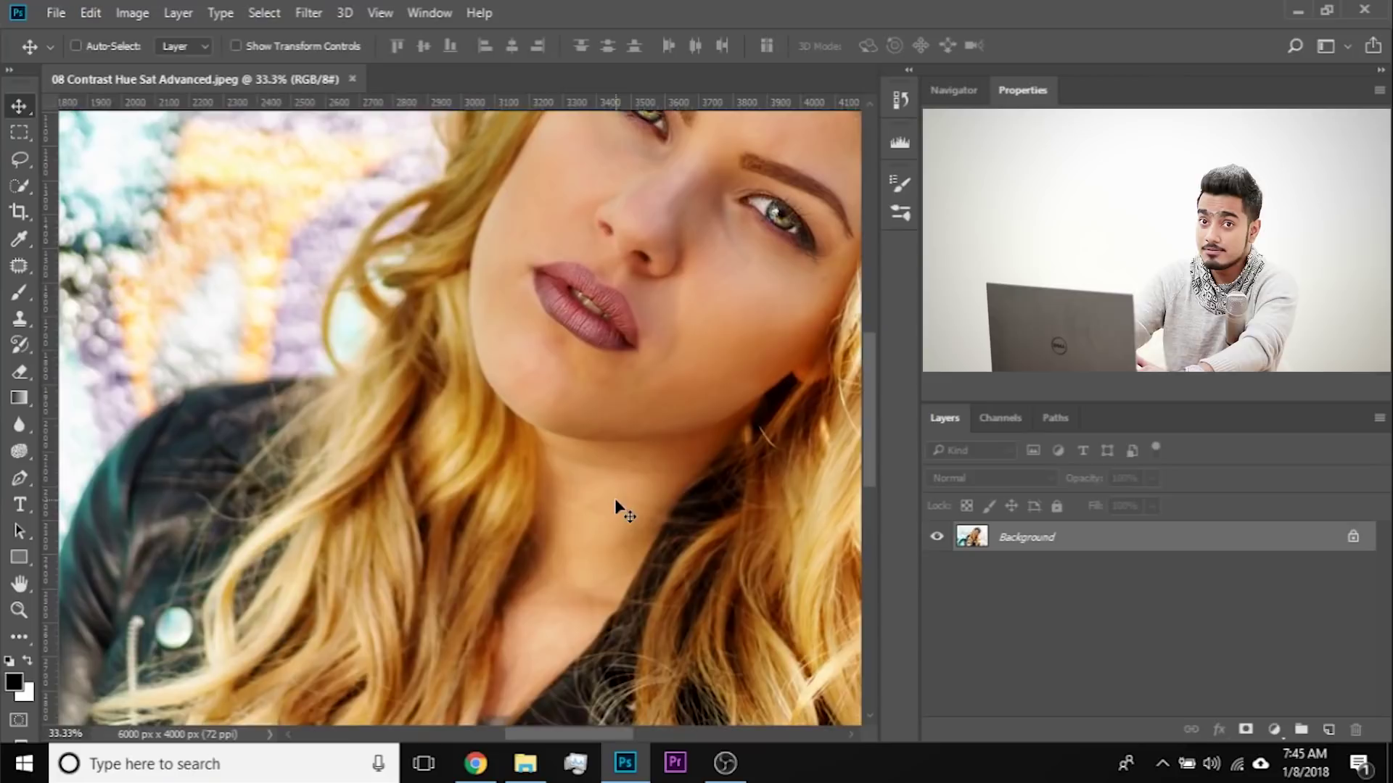
pyautogui.hotkey('ctrl', '-')
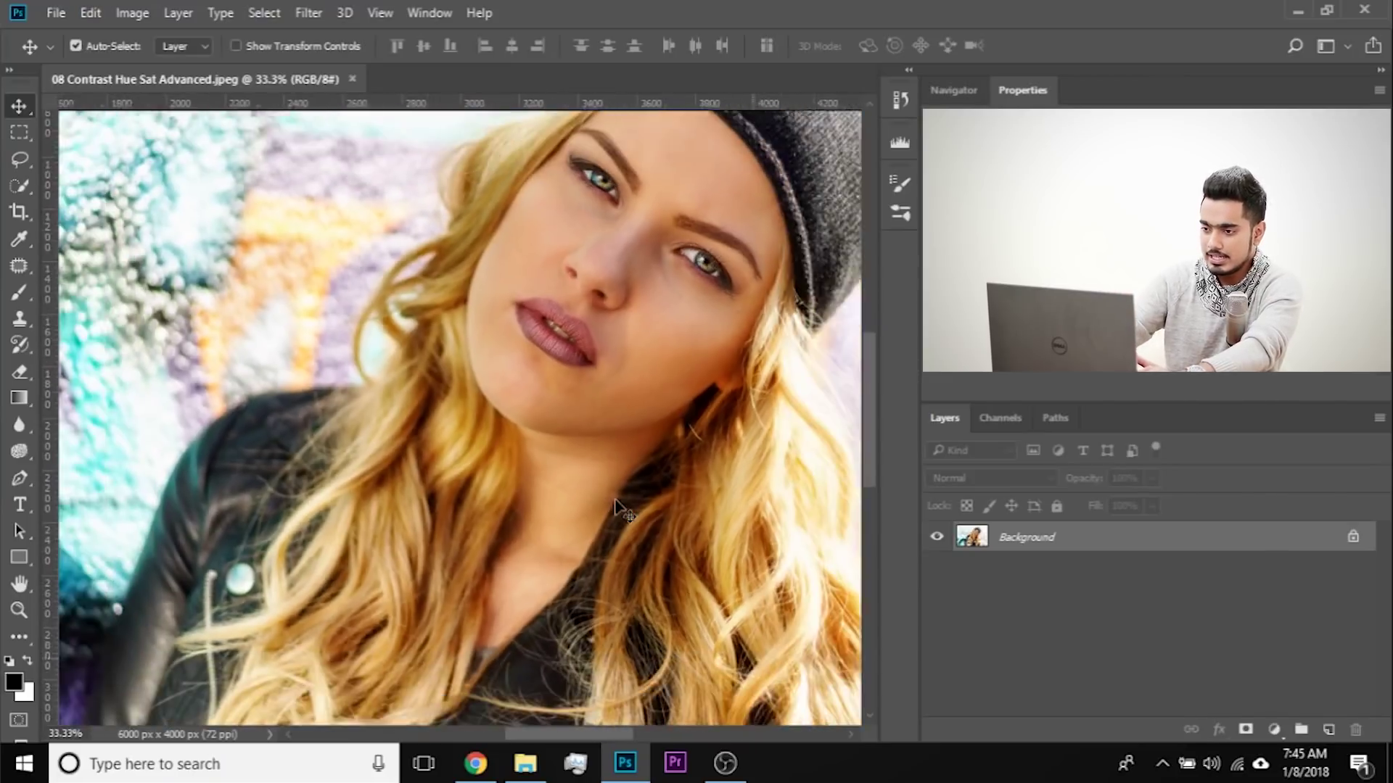
pyautogui.moveTo(609, 498); pyautogui.dragTo(500, 566)
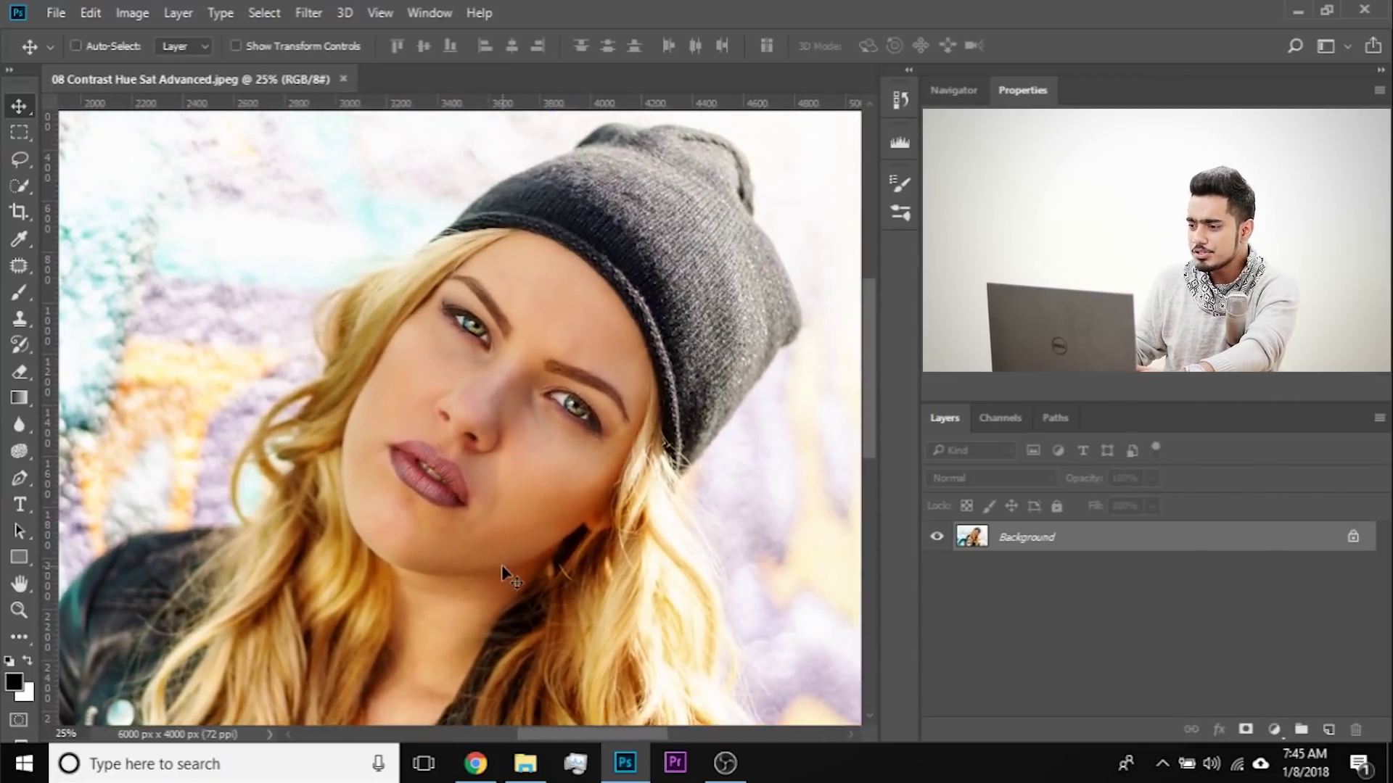
pyautogui.click(1274, 730)
pyautogui.click(1232, 408)
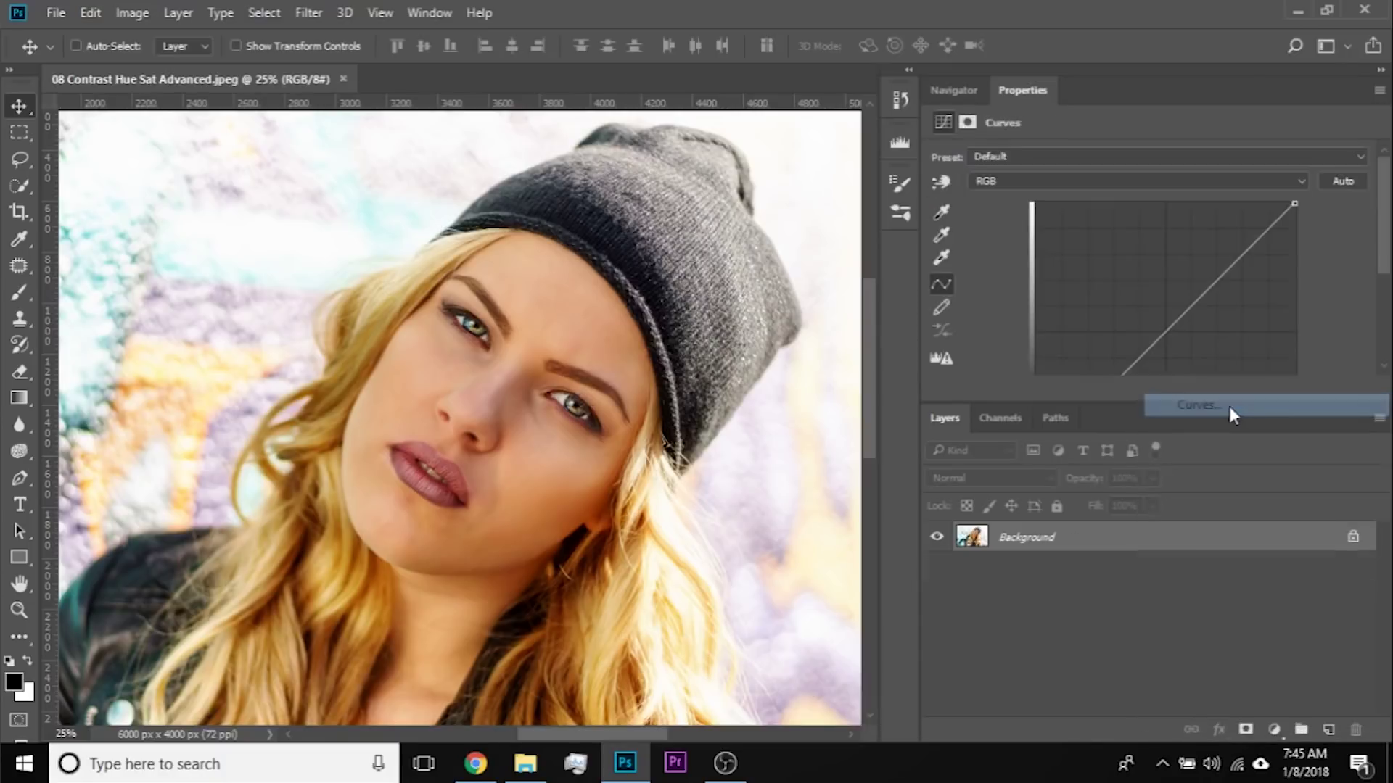
pyautogui.click(944, 184)
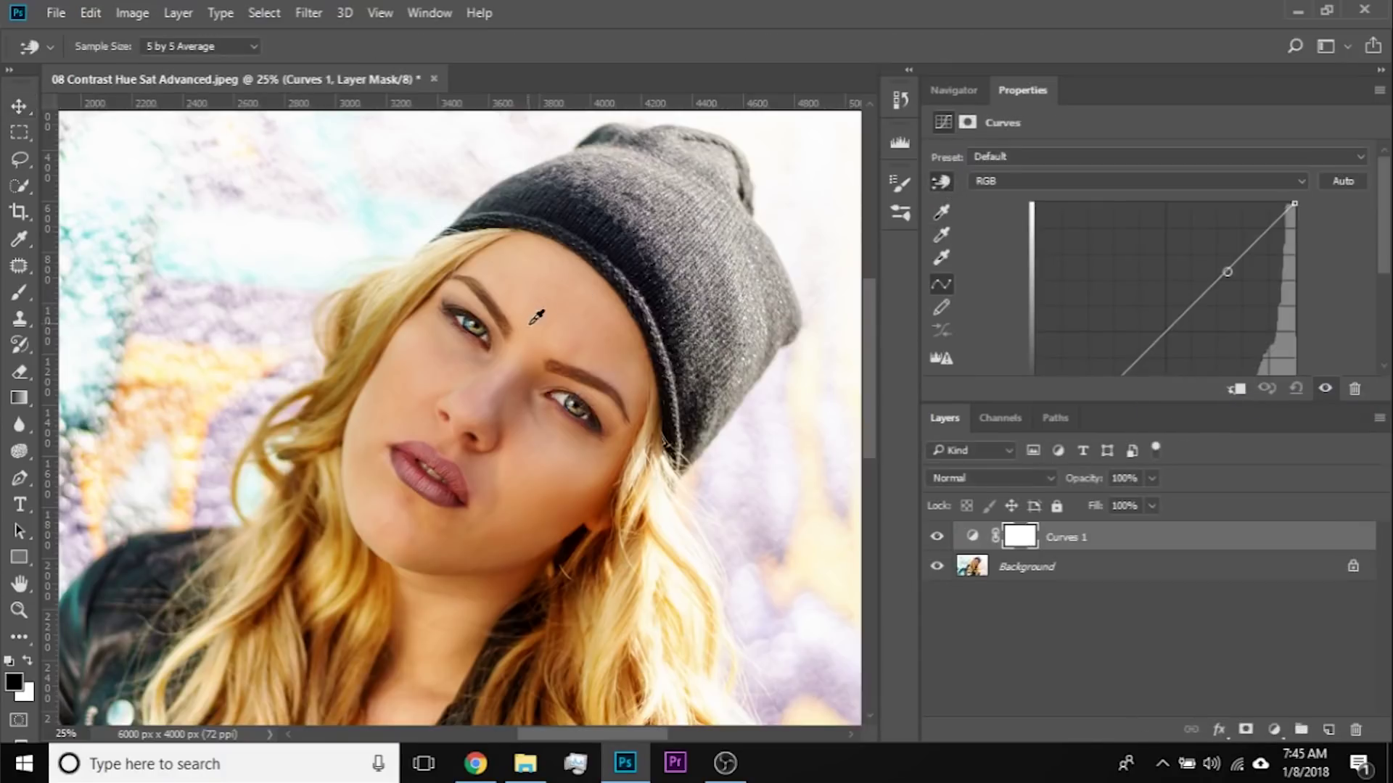
# Step: Add contrast with the on-image curve adjustment by brightening the forehead highlight and darkening the shadow beside the nose
pyautogui.moveTo(562, 304)
pyautogui.mouseDown()
pyautogui.moveTo(559, 288)
pyautogui.moveTo(540, 301)
pyautogui.mouseUp()
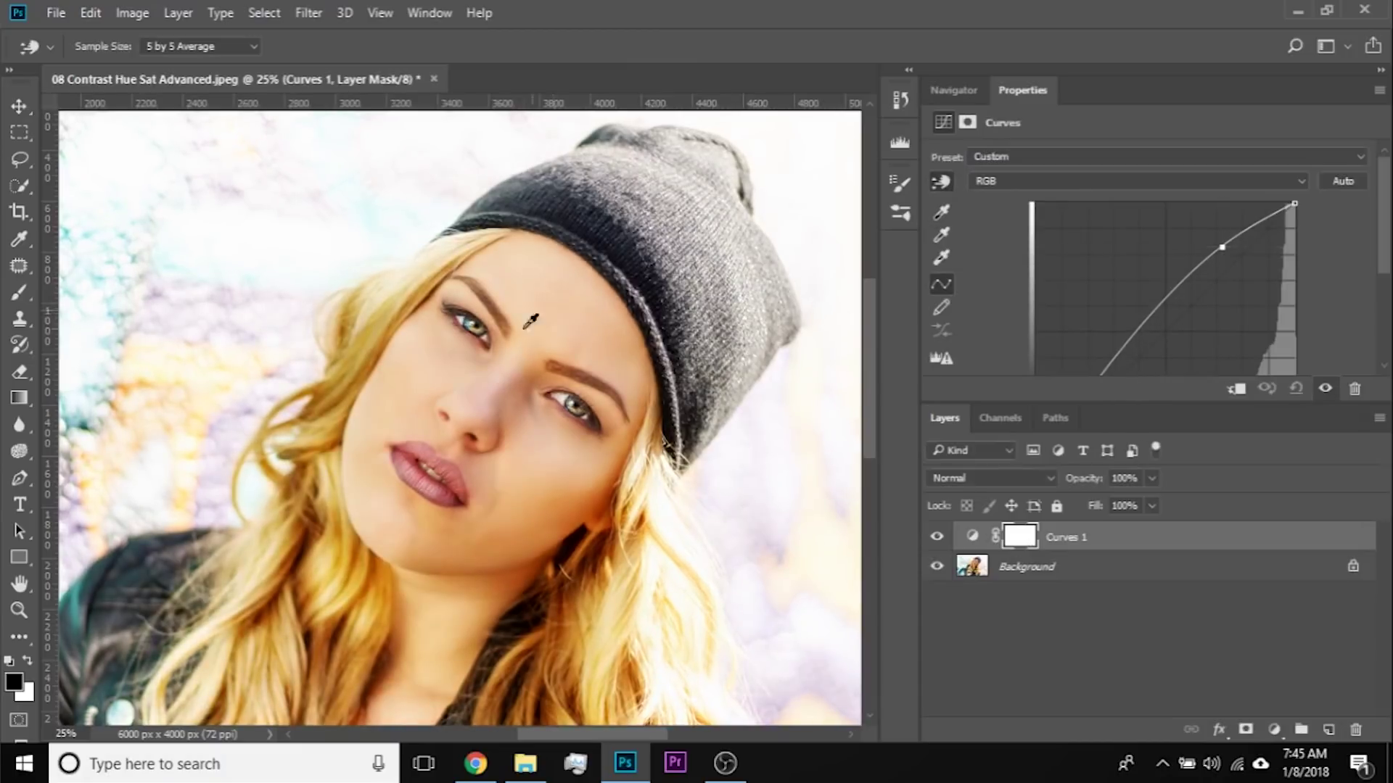
pyautogui.moveTo(517, 390); pyautogui.dragTo(514, 411)
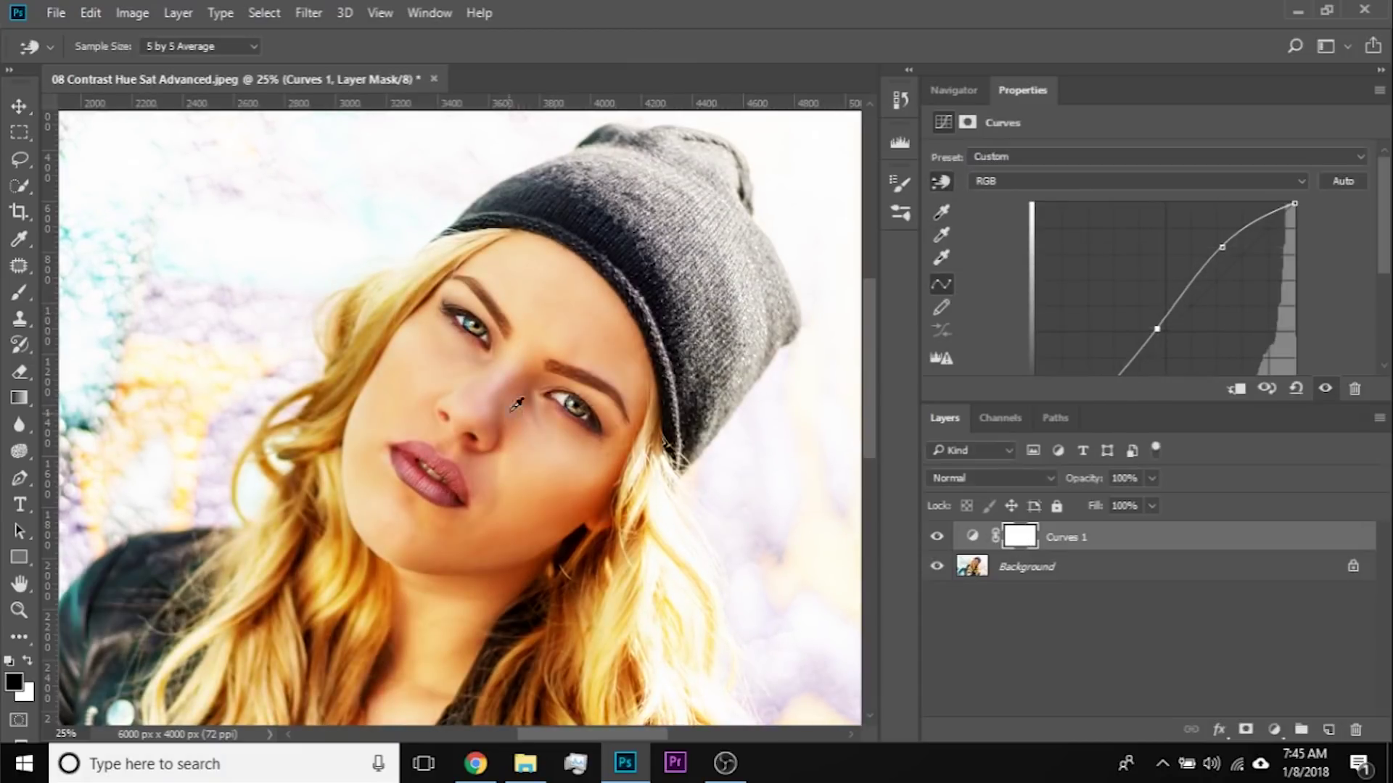
pyautogui.moveTo(568, 299); pyautogui.dragTo(566, 295)
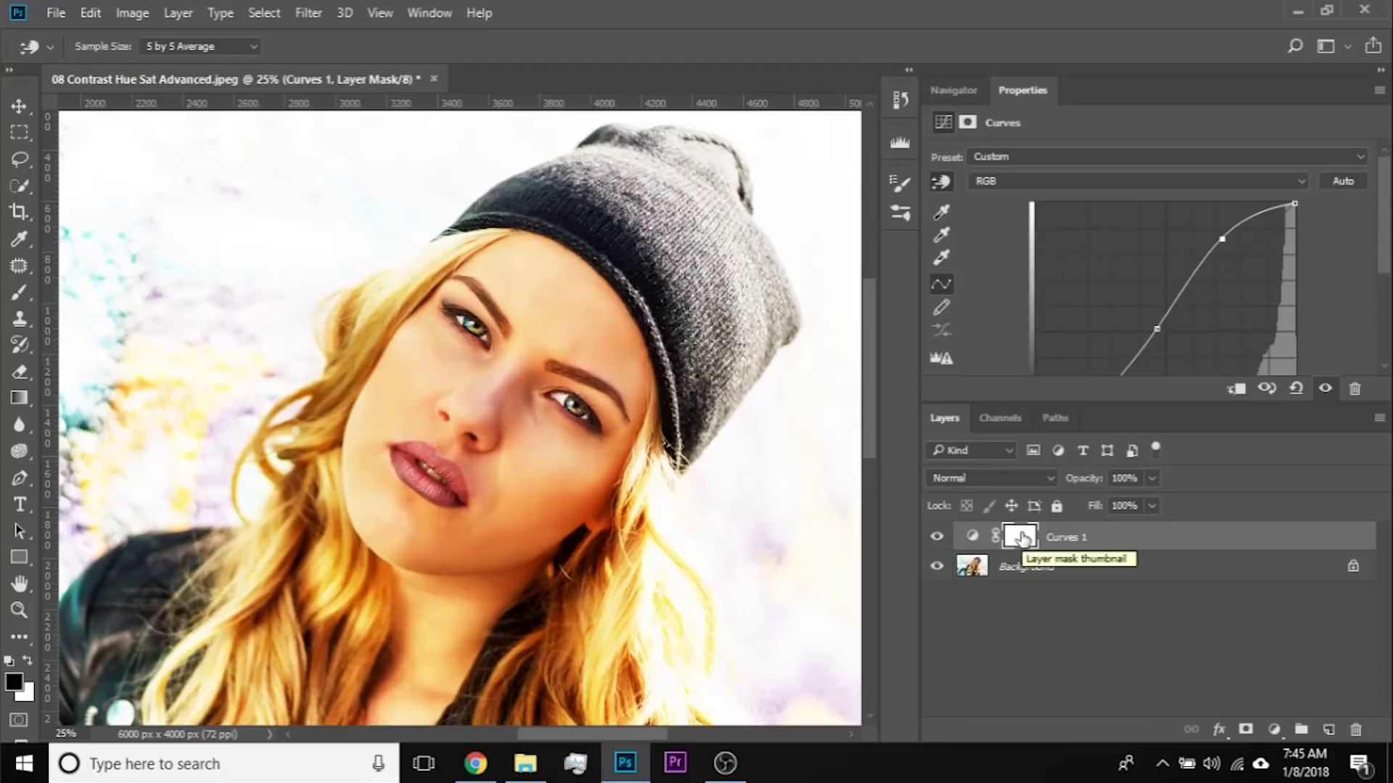
# Step: Invert the Curves 1 layer mask to black and choose the Brush tool for painting on it
pyautogui.moveTo(1023, 538); pyautogui.dragTo(1024, 539)
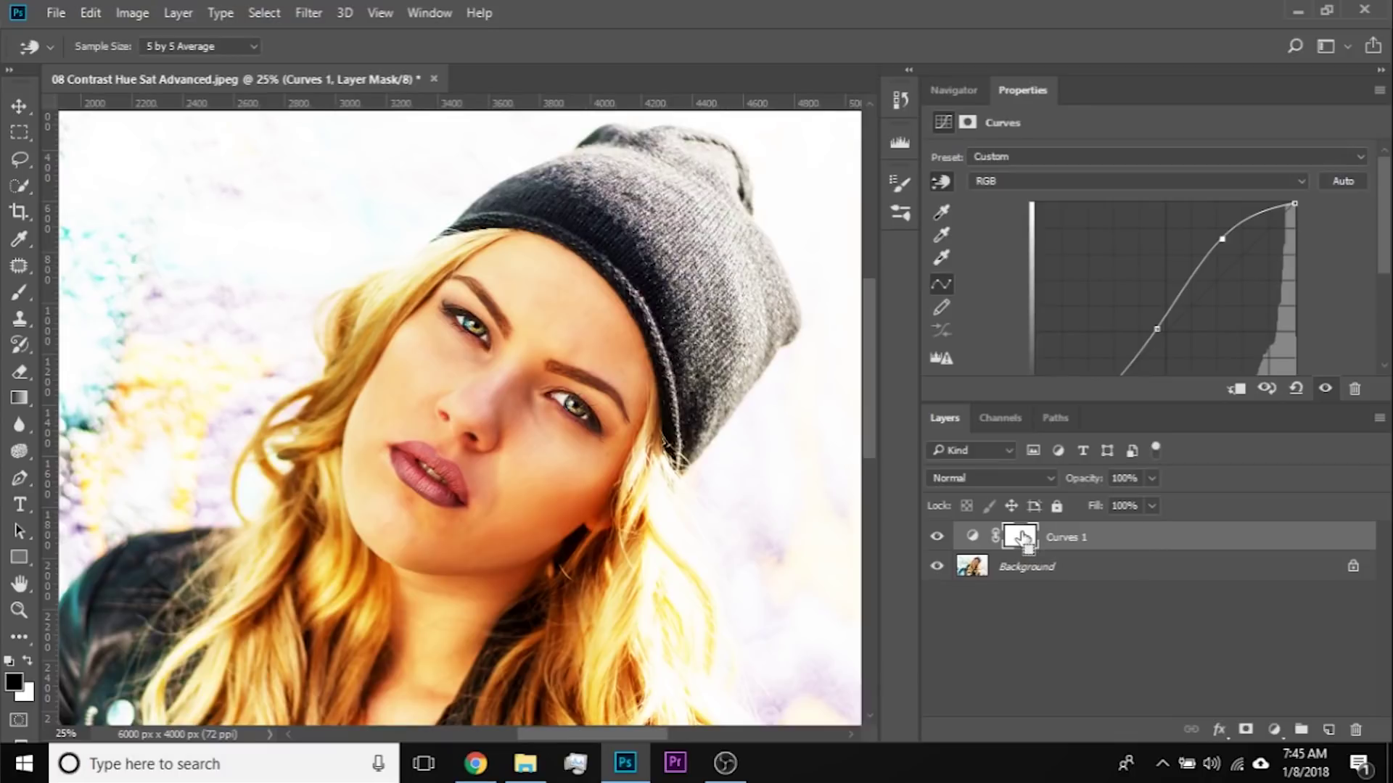
pyautogui.hotkey('ctrl', 'i')
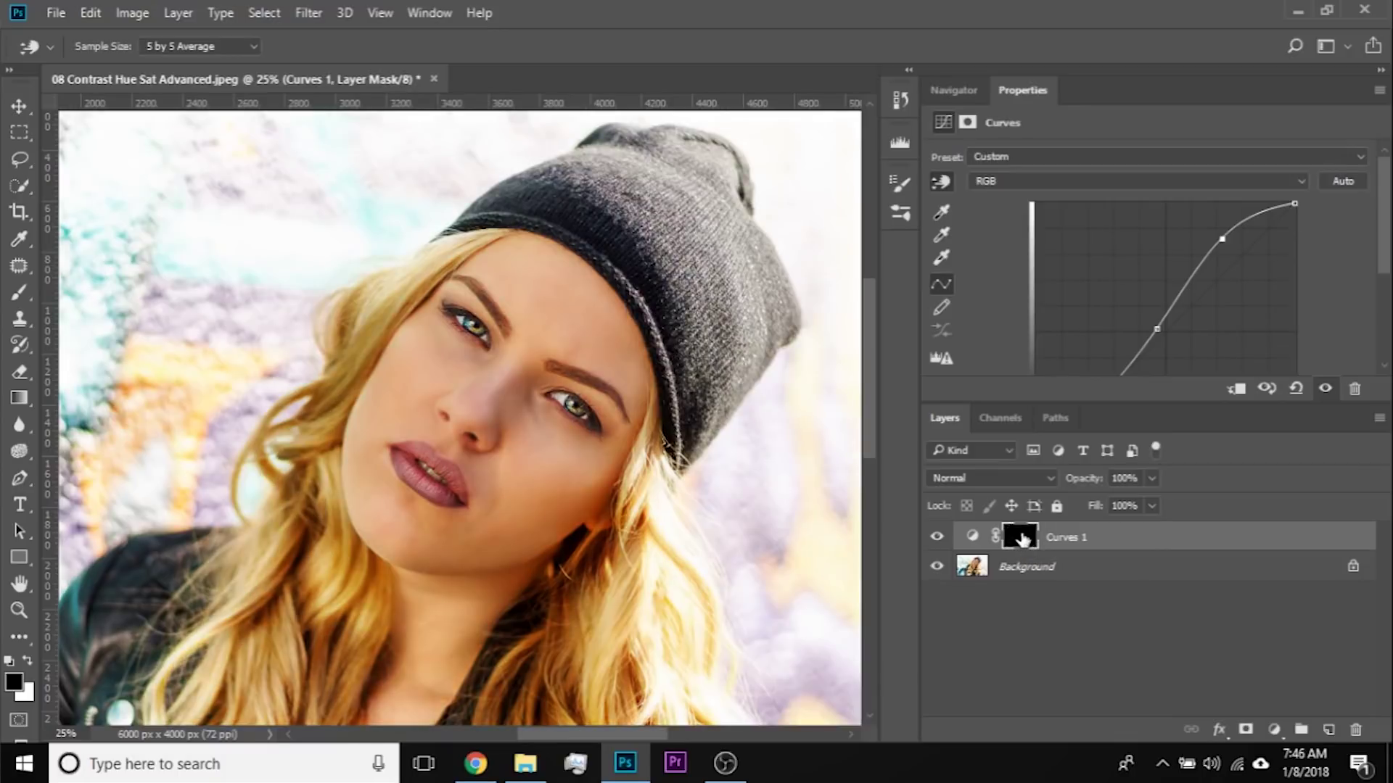
pyautogui.click(18, 293)
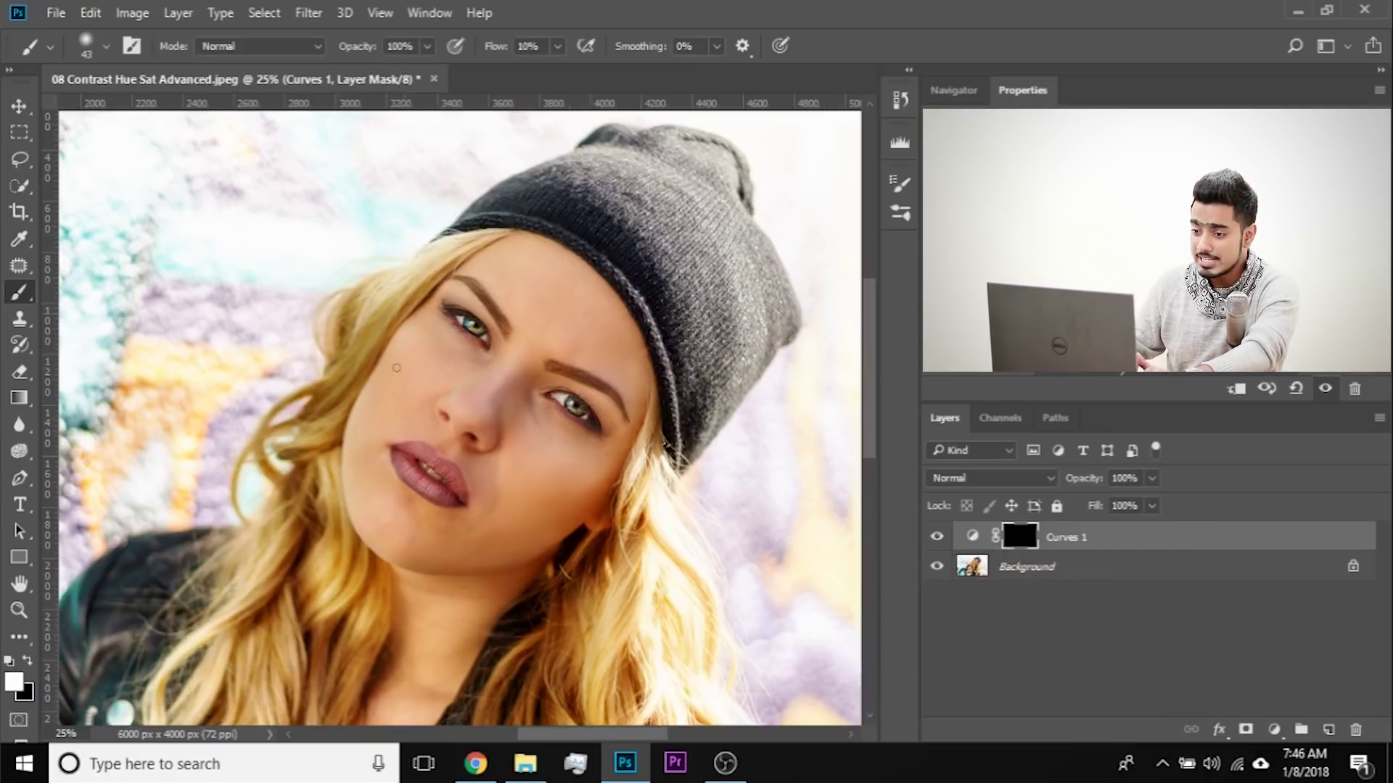
# Step: Paint white on the Curves 1 mask over the face, neck and chest with a soft brush at 10% flow, enlarged from 339 to 603
pyautogui.moveTo(467, 435)
pyautogui.mouseDown()
pyautogui.moveTo(482, 391)
pyautogui.moveTo(403, 383)
pyautogui.mouseUp()
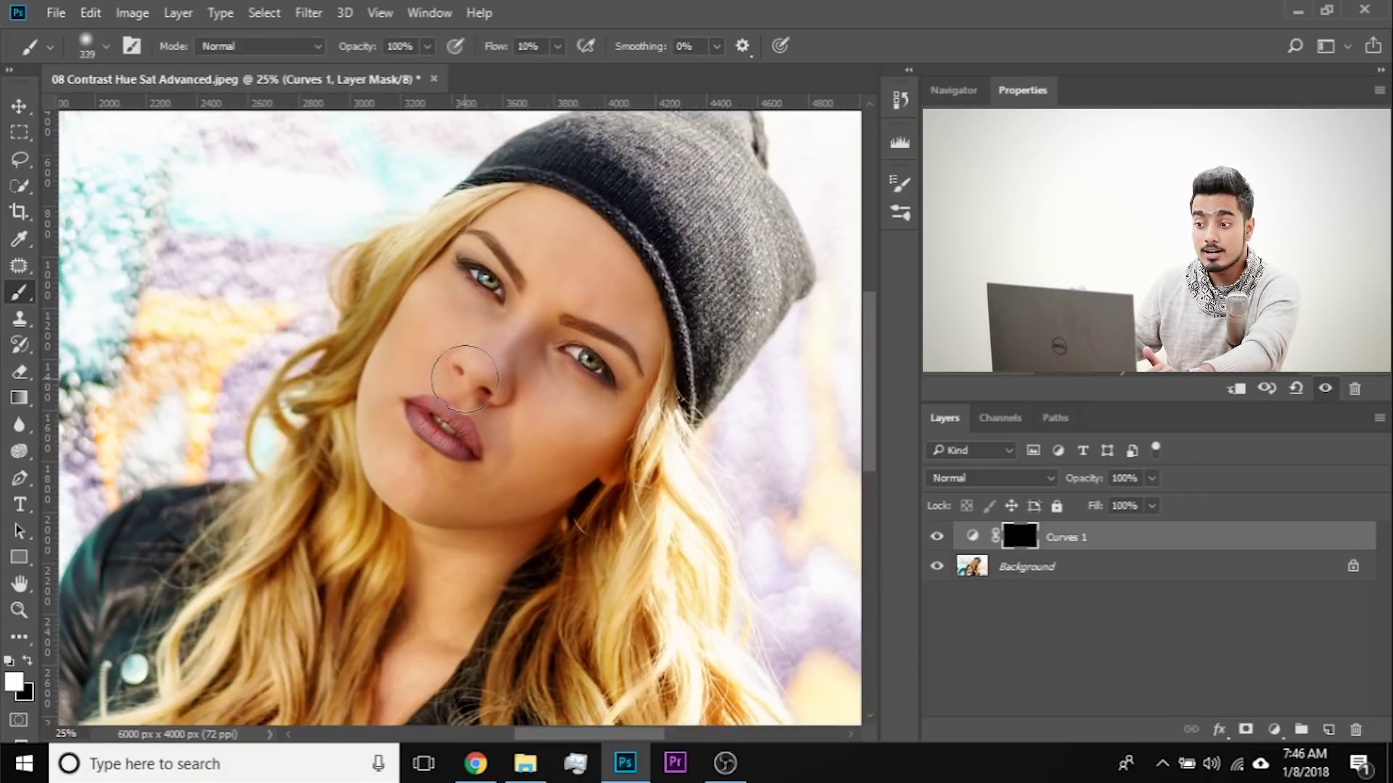
pyautogui.moveTo(506, 316)
pyautogui.mouseDown()
pyautogui.moveTo(477, 276)
pyautogui.moveTo(537, 224)
pyautogui.moveTo(618, 292)
pyautogui.moveTo(595, 264)
pyautogui.moveTo(478, 377)
pyautogui.moveTo(438, 316)
pyautogui.moveTo(411, 340)
pyautogui.moveTo(404, 428)
pyautogui.moveTo(498, 348)
pyautogui.moveTo(544, 381)
pyautogui.moveTo(599, 363)
pyautogui.moveTo(577, 451)
pyautogui.moveTo(476, 497)
pyautogui.moveTo(448, 420)
pyautogui.moveTo(416, 526)
pyautogui.moveTo(436, 658)
pyautogui.moveTo(453, 603)
pyautogui.moveTo(400, 681)
pyautogui.moveTo(479, 593)
pyautogui.mouseUp()
pyautogui.scroll(-2, 507, 481)
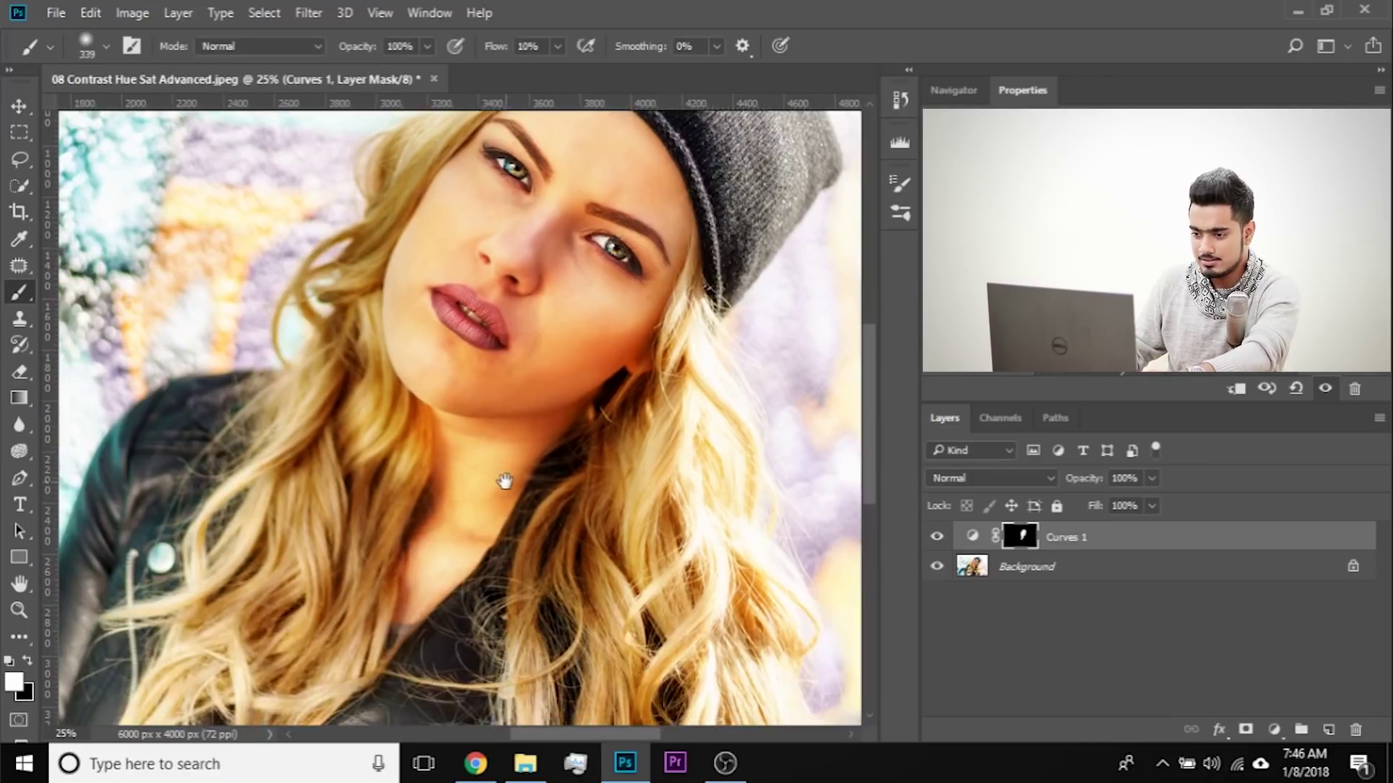
pyautogui.scroll(2, 476, 457)
pyautogui.rightClick(482, 395)
pyautogui.moveTo(493, 271); pyautogui.dragTo(508, 271)
pyautogui.press('Return')
pyautogui.moveTo(460, 560); pyautogui.dragTo(507, 423)
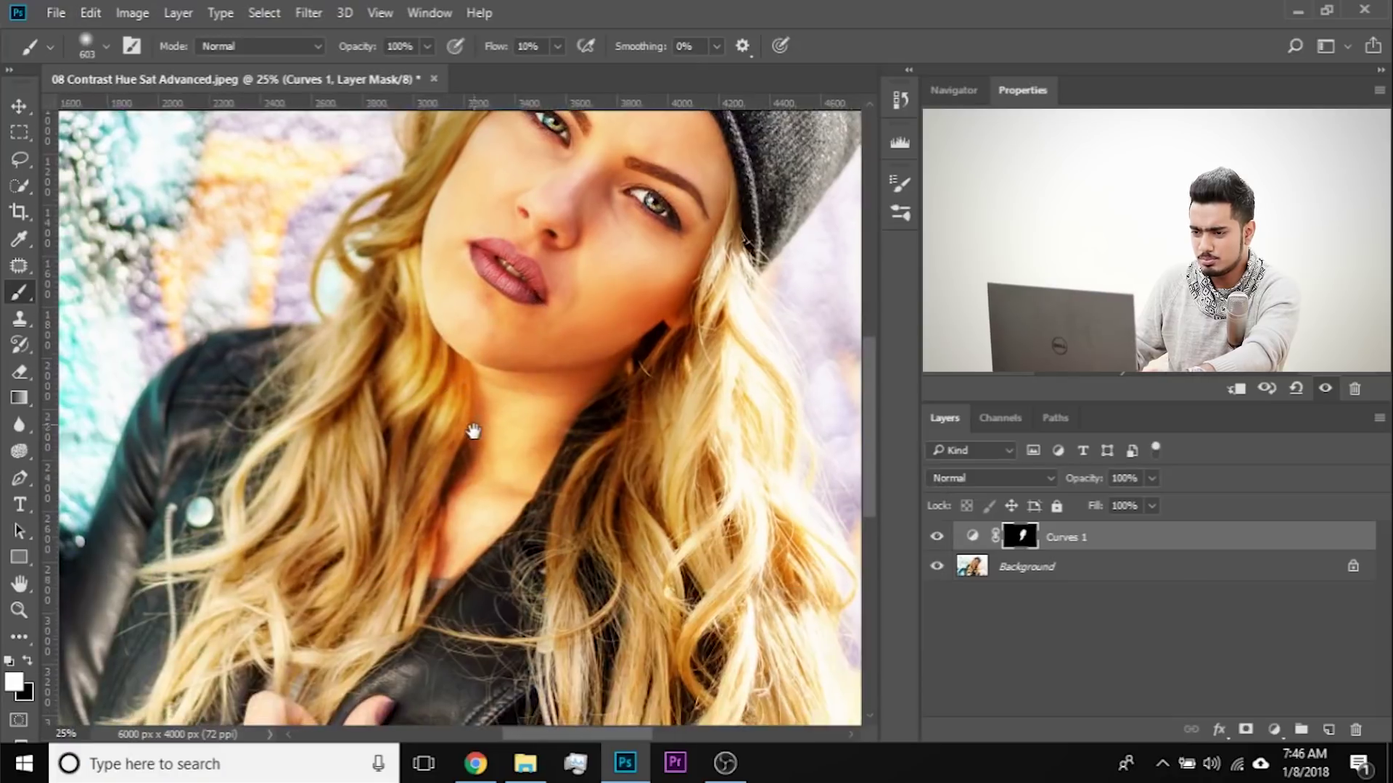
# Step: Paint black on the Curves 1 mask over the hair beside the neck with a size 435 brush and compare the layer on and off
pyautogui.press('[')
pyautogui.press('x')
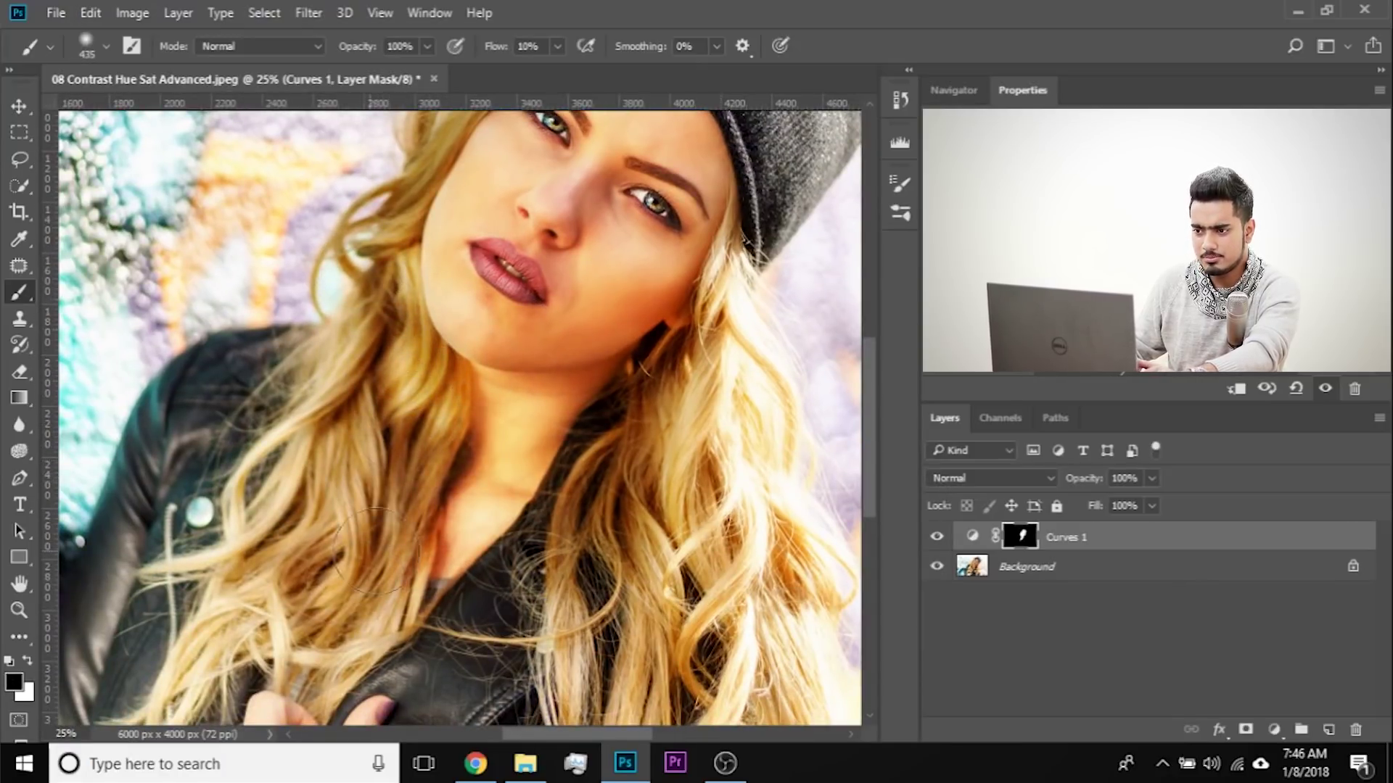
pyautogui.moveTo(453, 297); pyautogui.dragTo(359, 479)
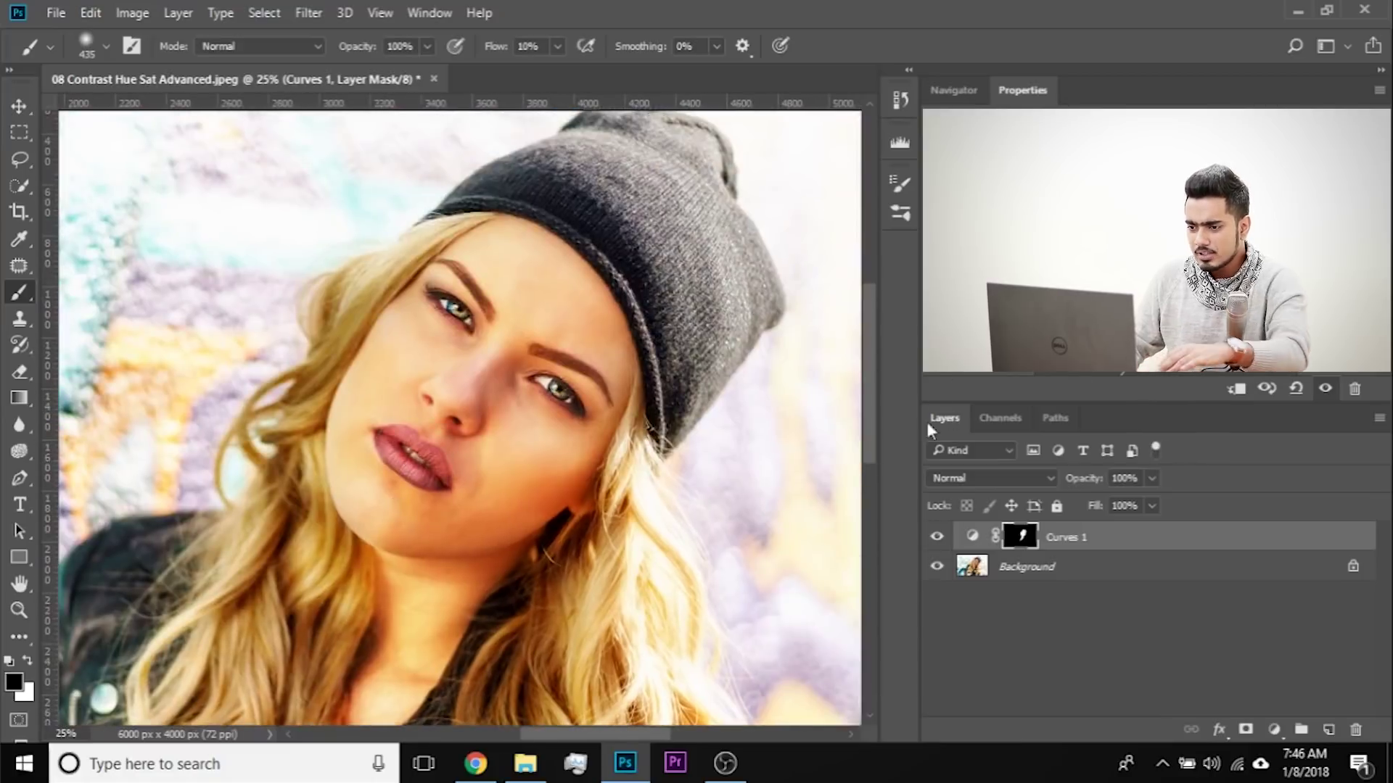
pyautogui.click(936, 536)
pyautogui.click(937, 537)
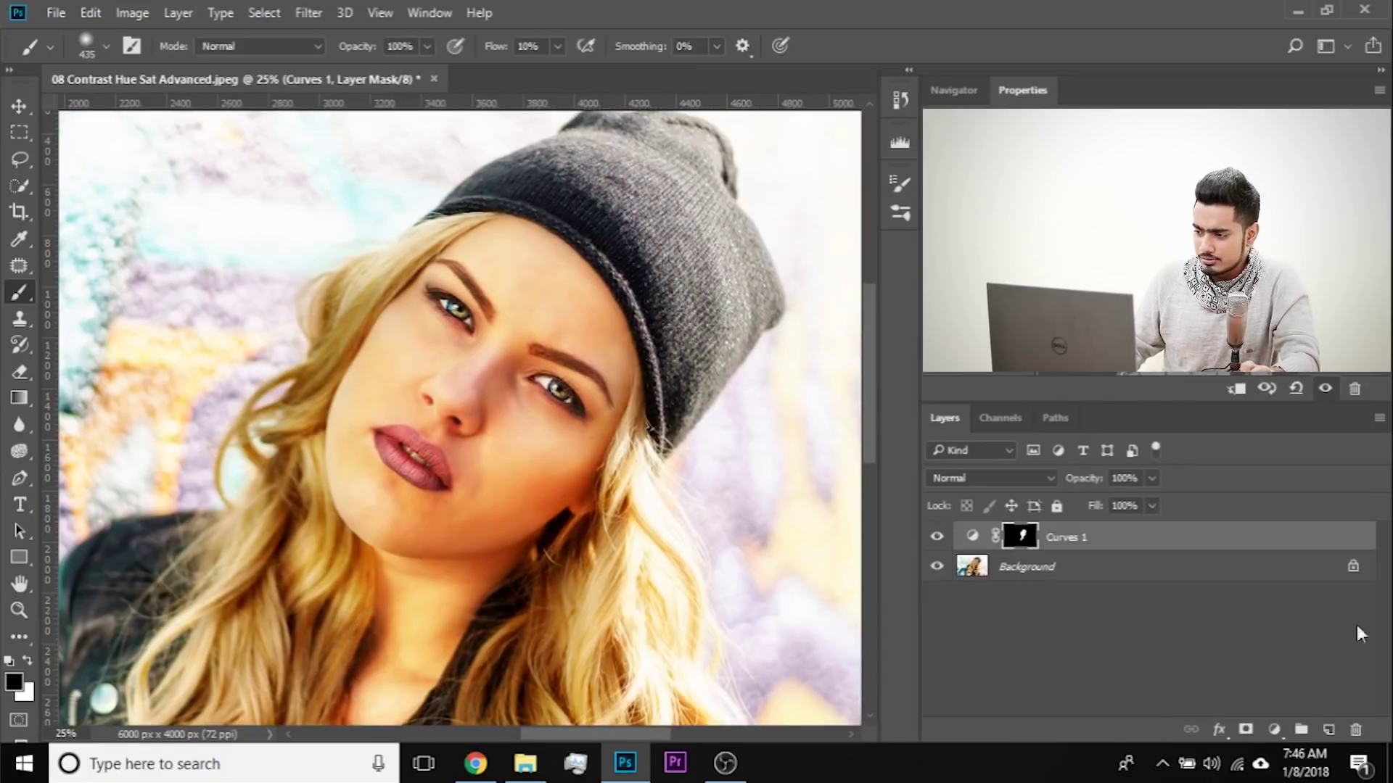
# Step: Add a Hue/Saturation adjustment layer clipped to Curves 1 and reset its trial hue and saturation shifts to the defaults
pyautogui.click(1274, 728)
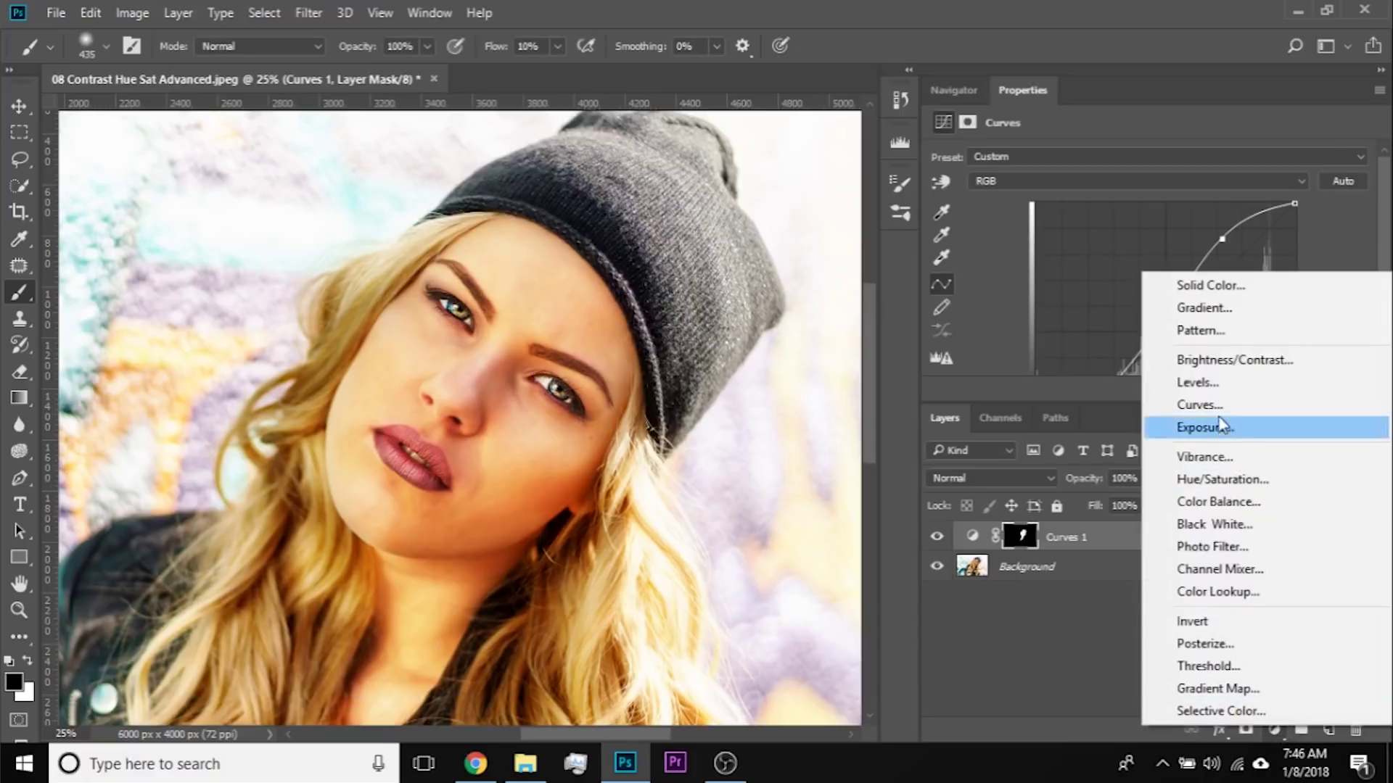
pyautogui.click(1238, 479)
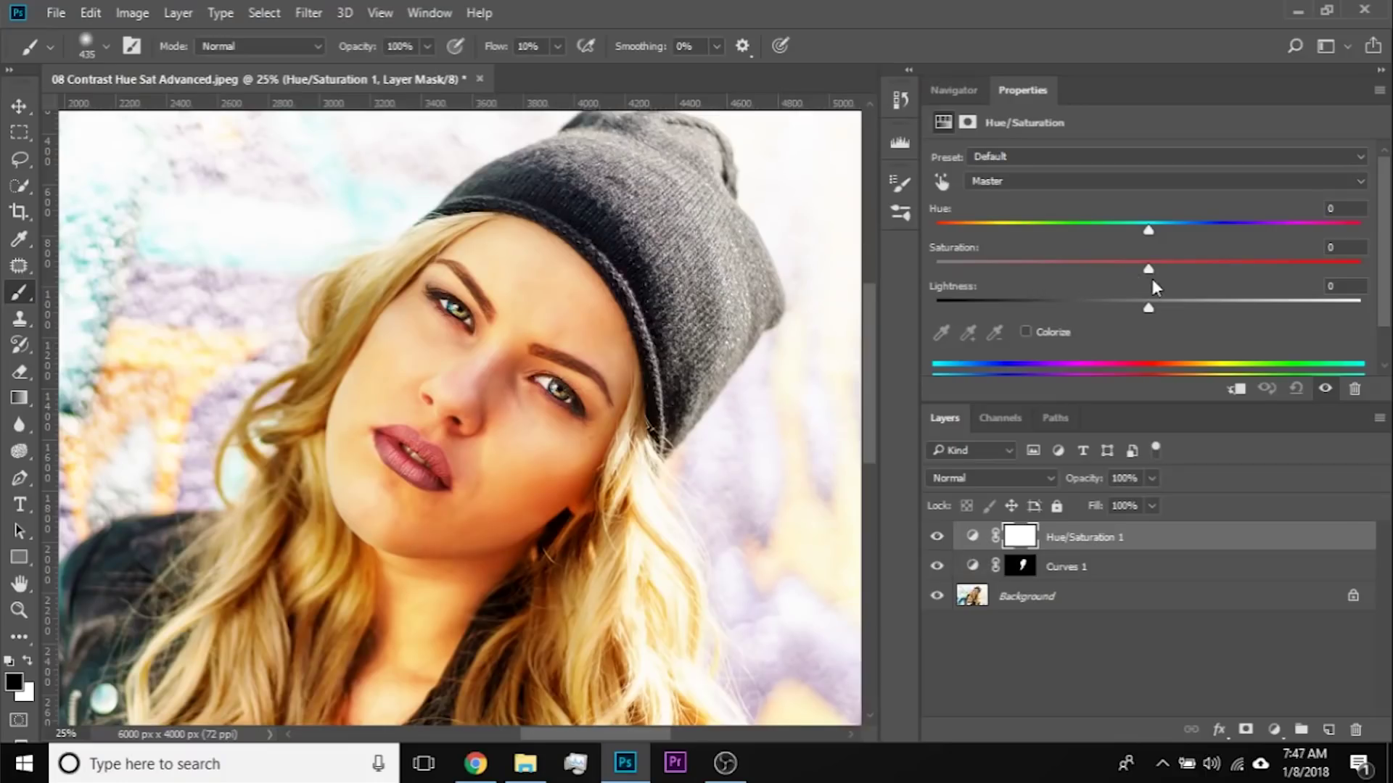
pyautogui.moveTo(1151, 267)
pyautogui.mouseDown()
pyautogui.moveTo(1233, 268)
pyautogui.moveTo(1146, 270)
pyautogui.moveTo(1265, 224)
pyautogui.moveTo(1142, 230)
pyautogui.moveTo(1142, 242)
pyautogui.mouseUp()
pyautogui.click(1236, 392)
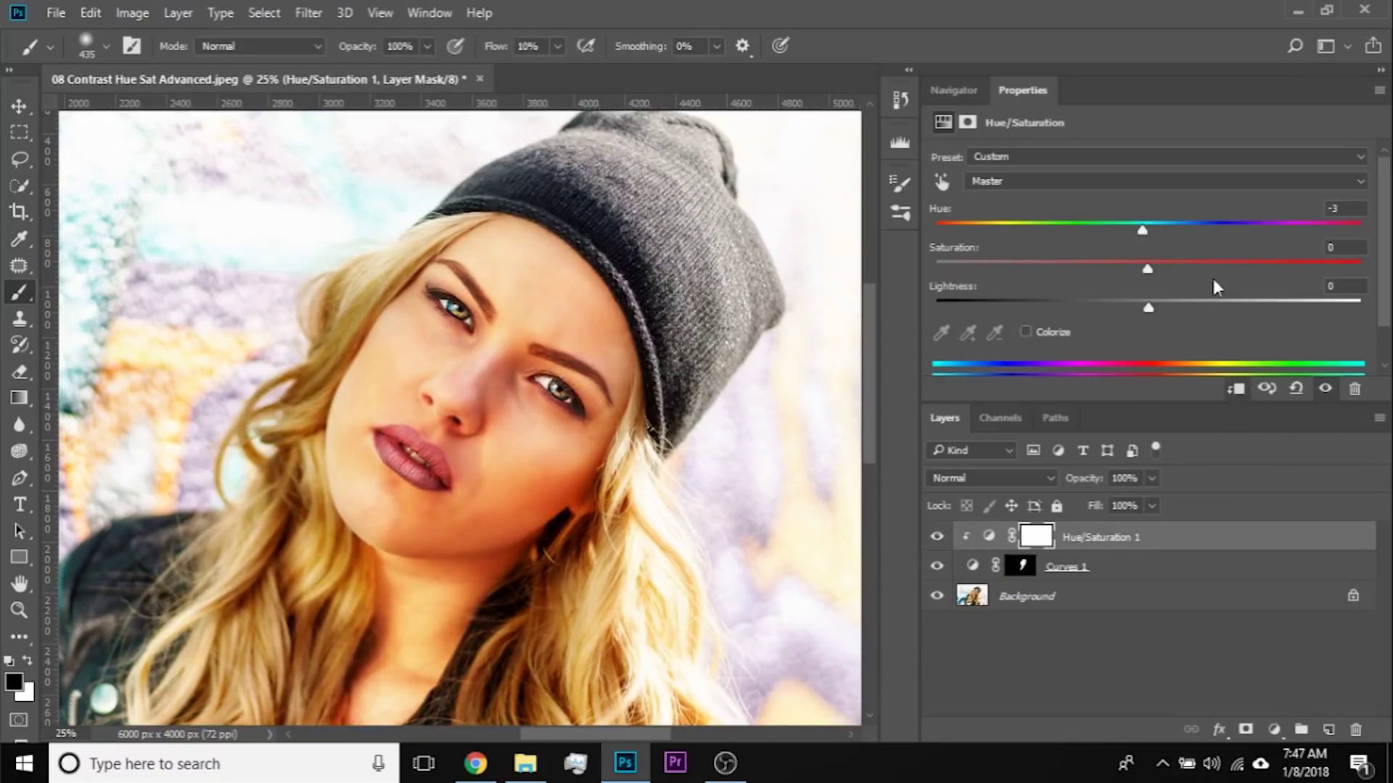
pyautogui.moveTo(1147, 270); pyautogui.dragTo(1121, 270)
pyautogui.click(1298, 389)
# Step: With the Reds exaggerated to Hue +180 and Saturation +51, narrow the colour range to the lips and extend it to 54°/58°
pyautogui.hotkey('ctrl', '+')
pyautogui.hotkey('ctrl', '+')
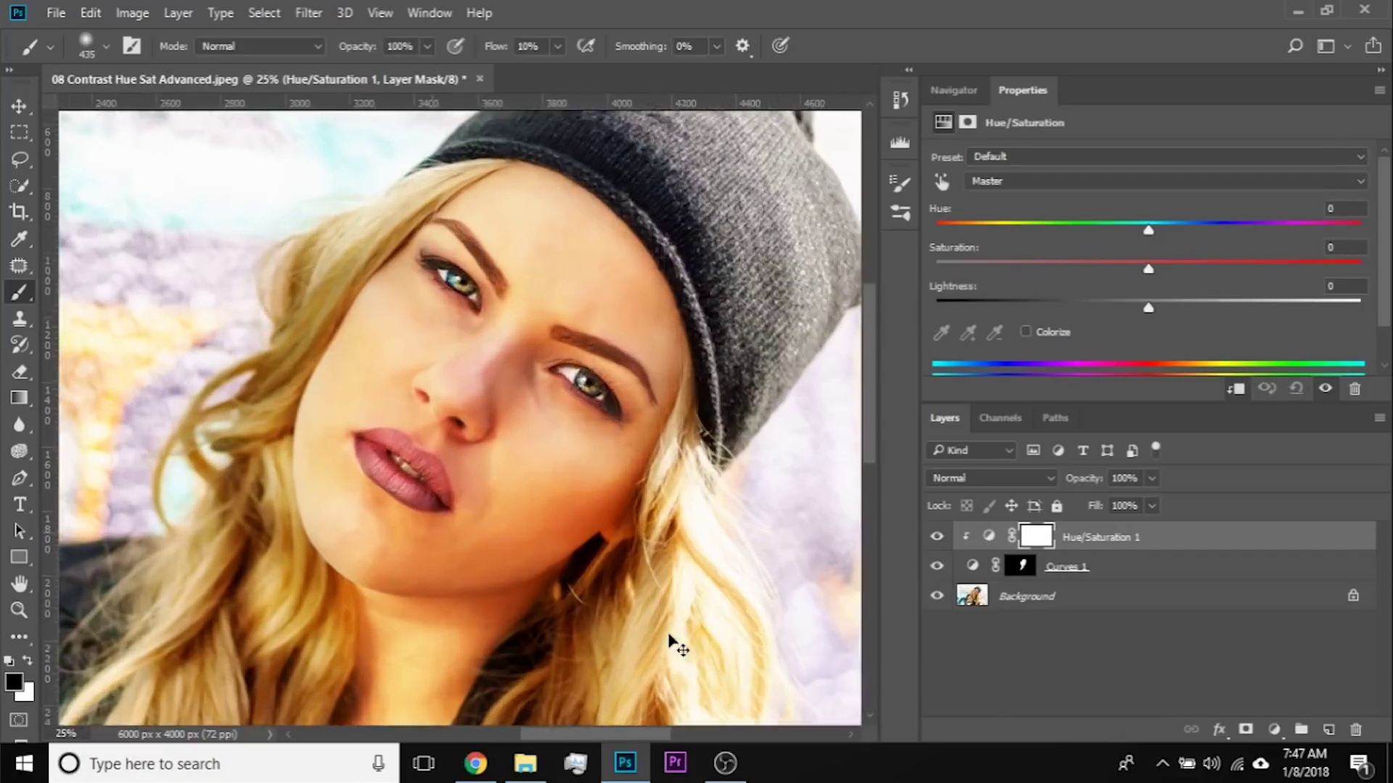
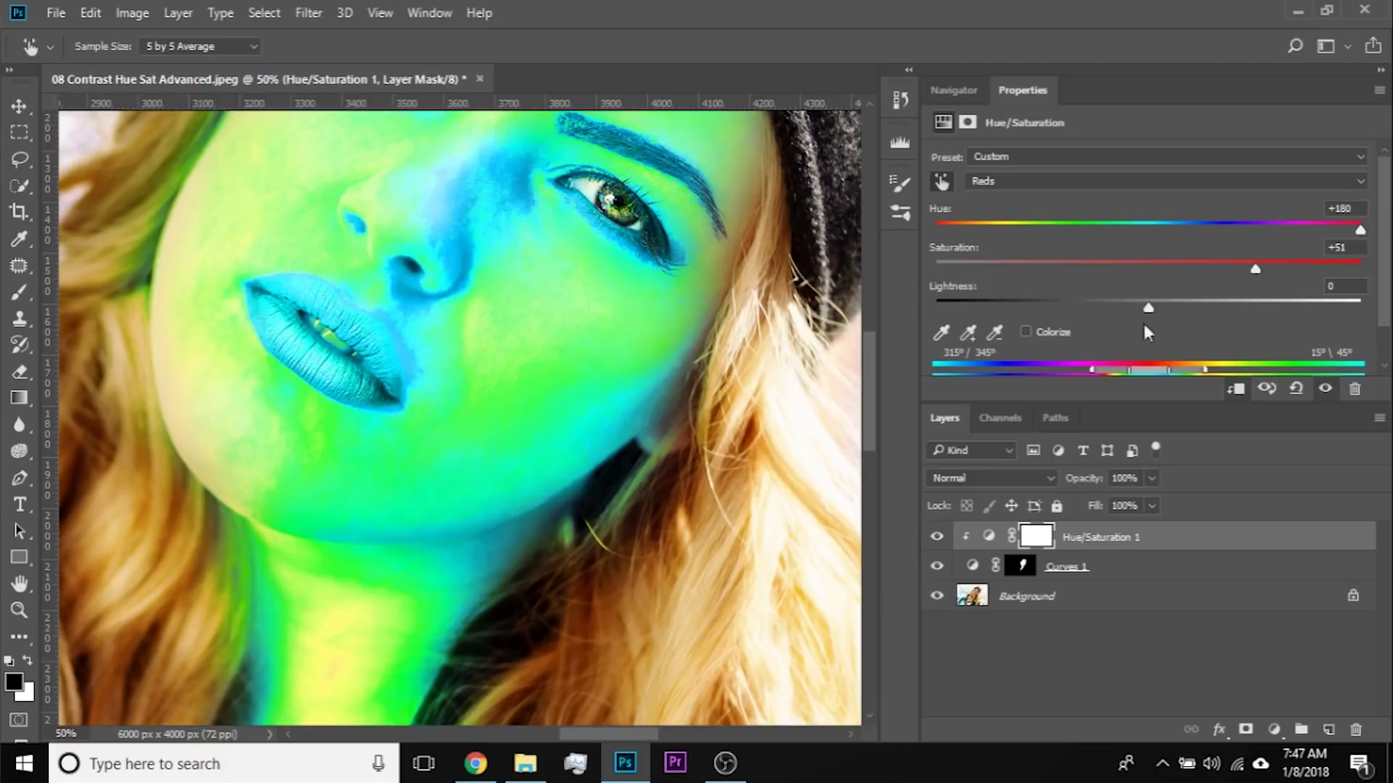
pyautogui.moveTo(1089, 368); pyautogui.dragTo(1157, 370)
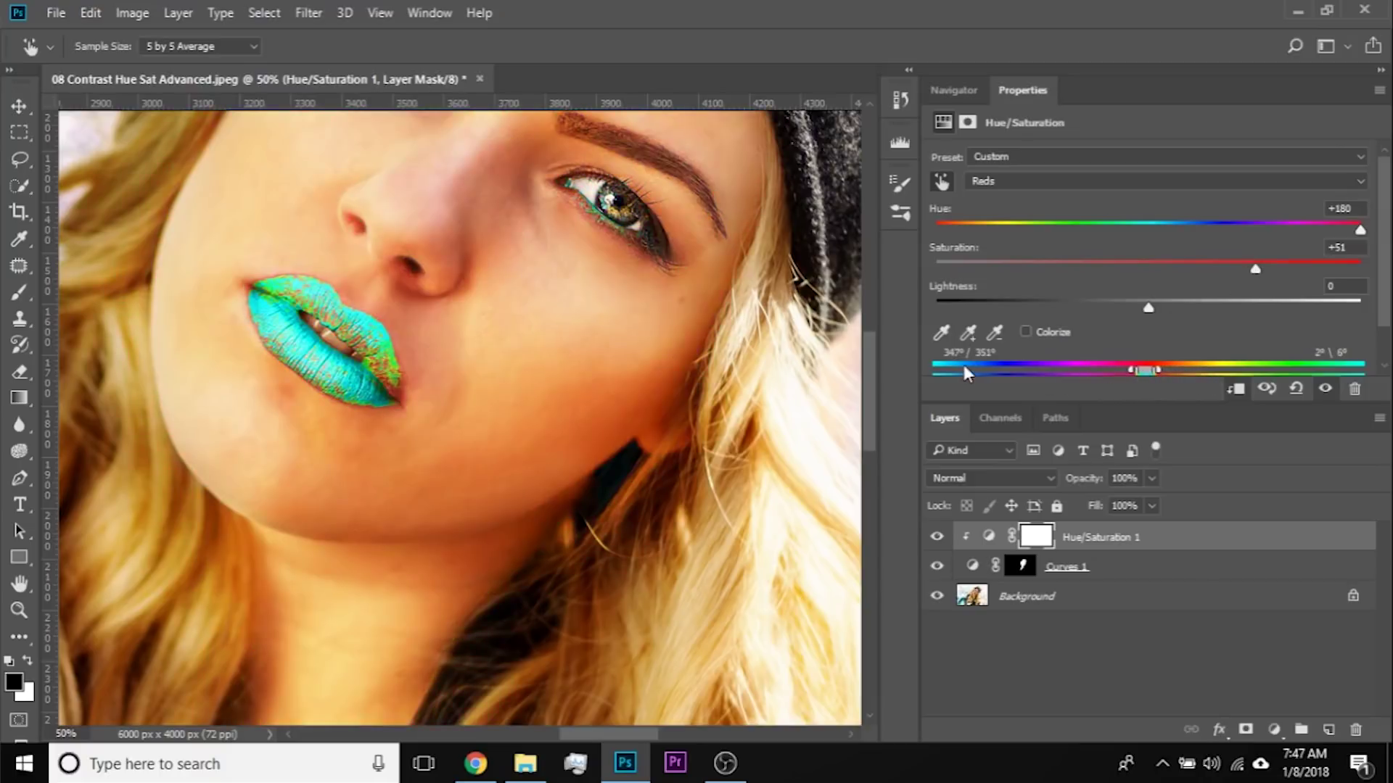
pyautogui.scroll(-2, 1342, 272)
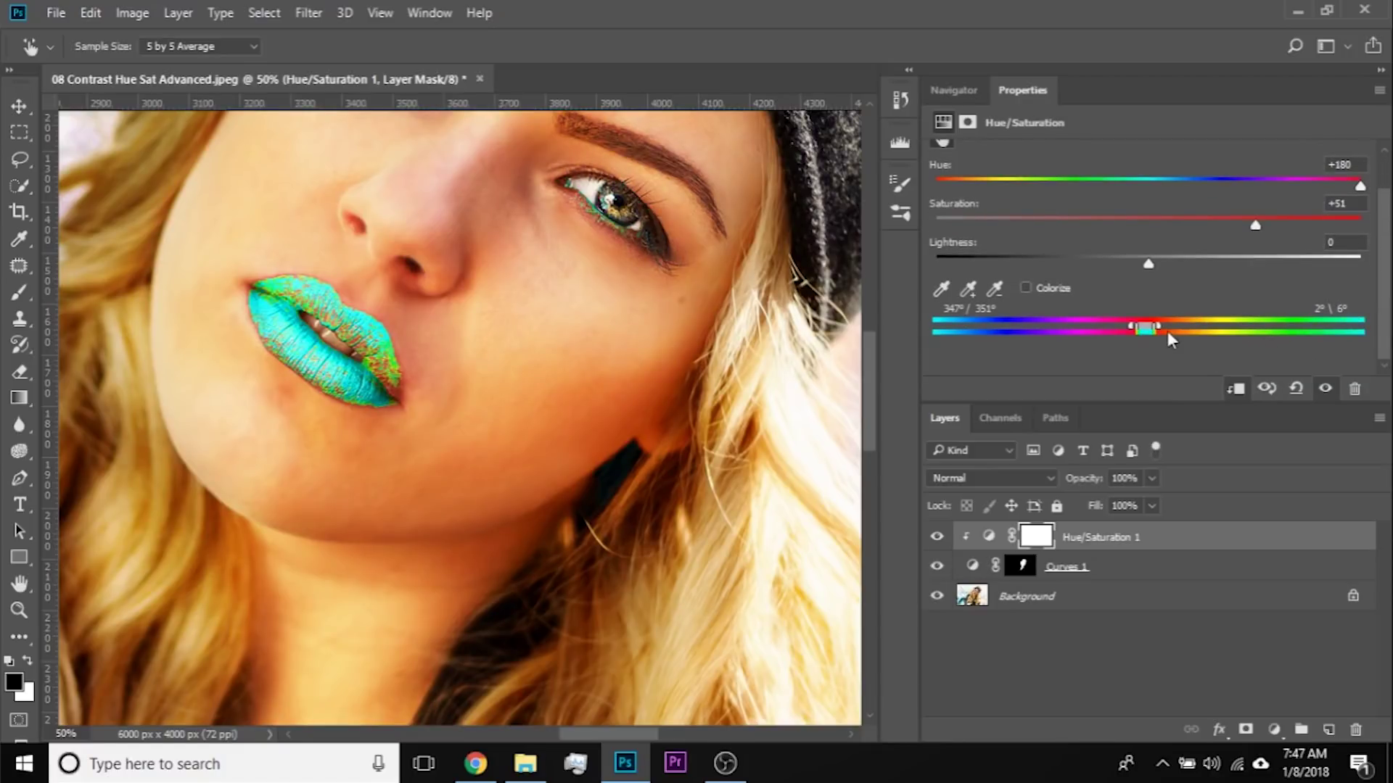
pyautogui.moveTo(1161, 325); pyautogui.dragTo(1217, 328)
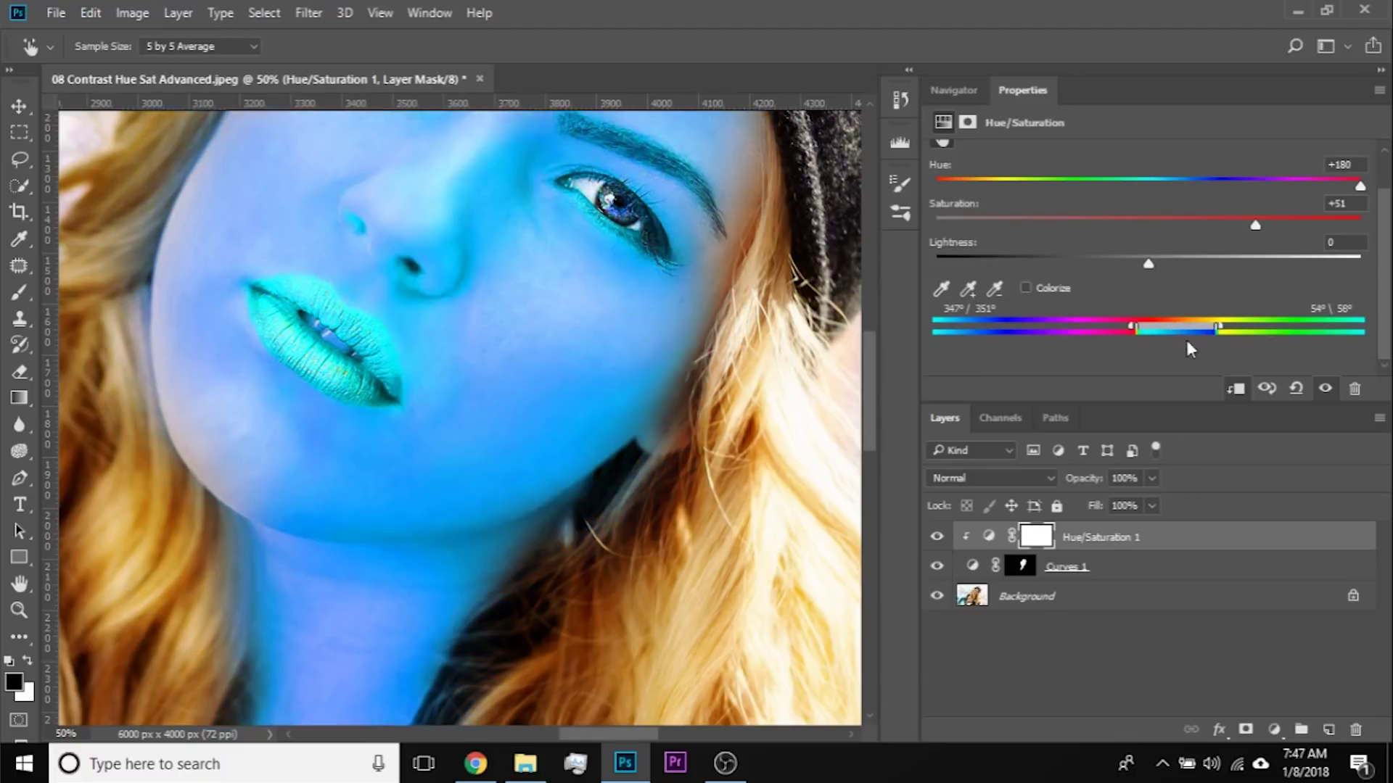
# Step: Try different hues on the selected Reds range, ending at Hue -4 and Saturation -1
pyautogui.scroll(2, 1236, 217)
pyautogui.moveTo(1360, 230); pyautogui.dragTo(1230, 214)
pyautogui.scroll(-1, 1120, 238)
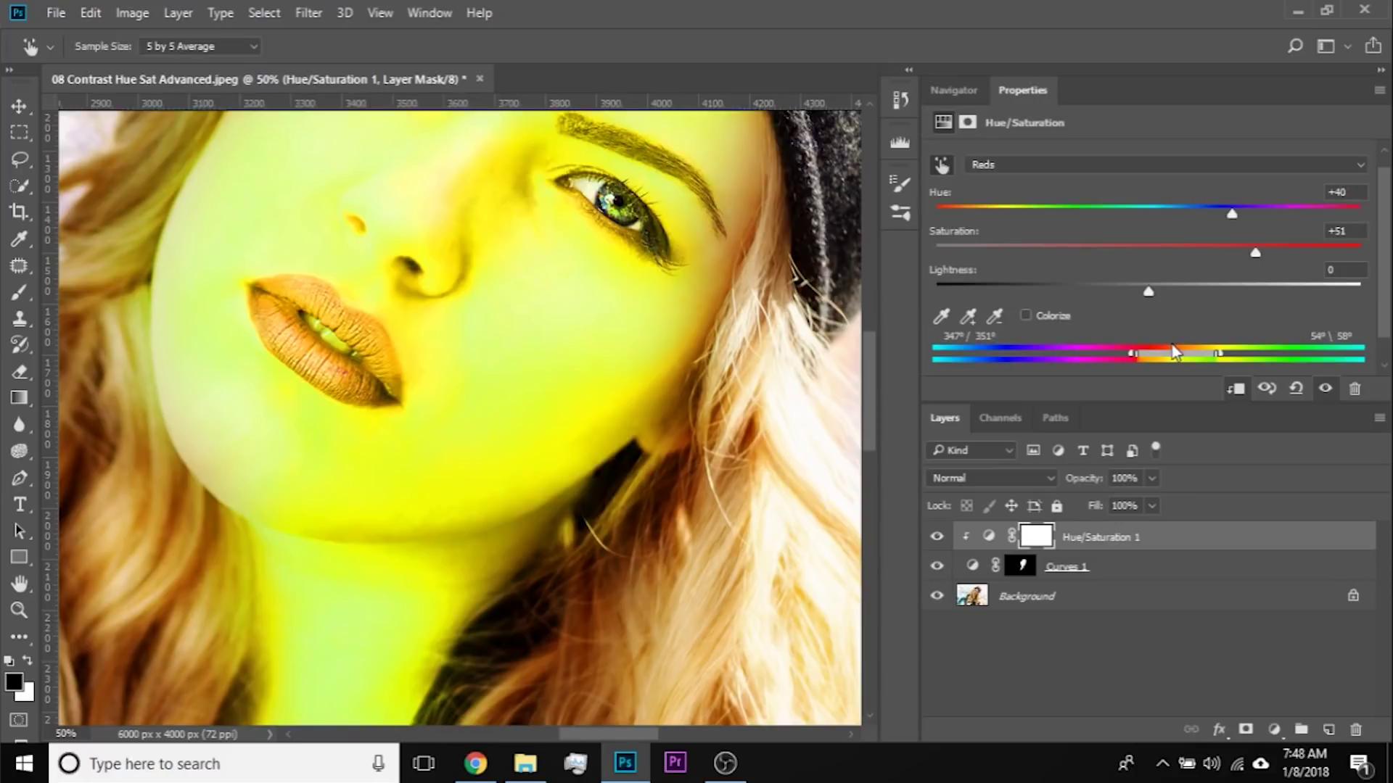
pyautogui.moveTo(1231, 213); pyautogui.dragTo(1139, 213)
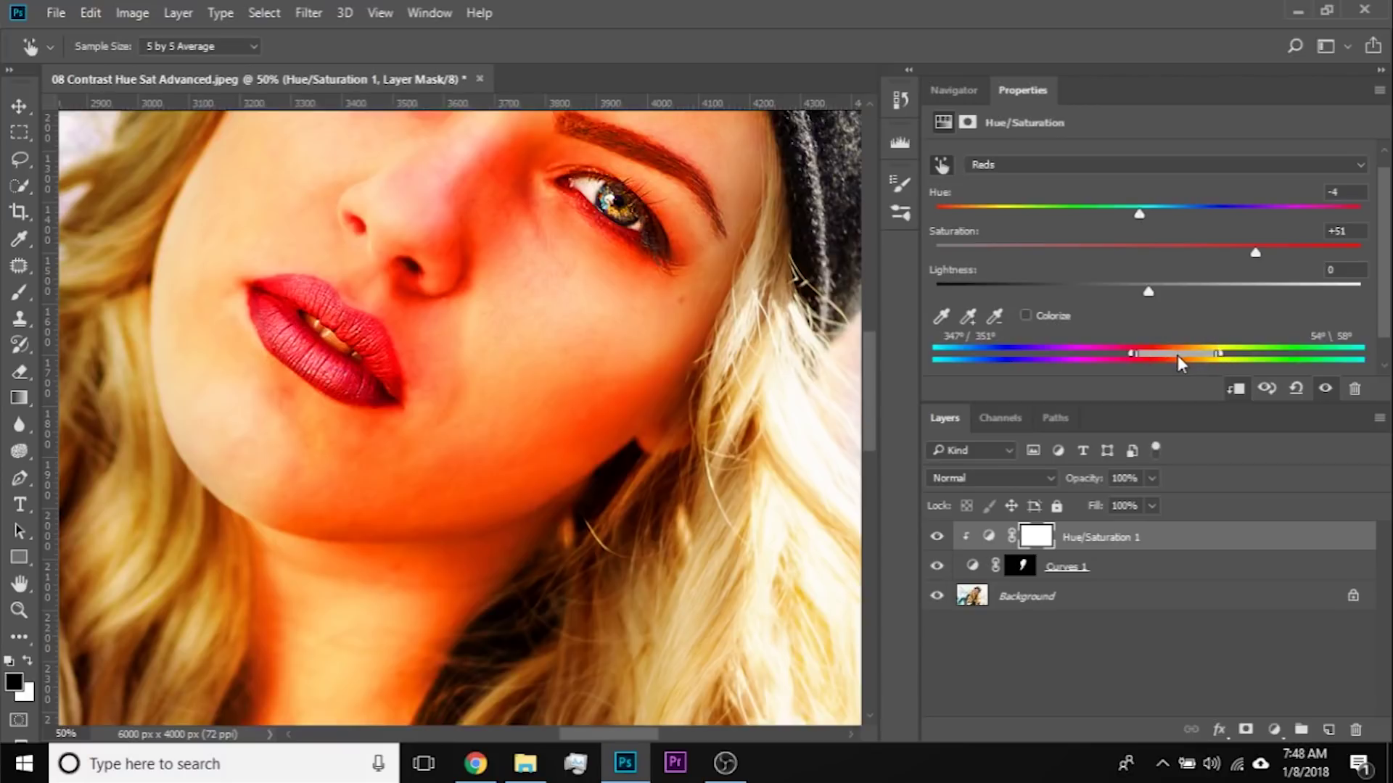
pyautogui.click(1144, 251)
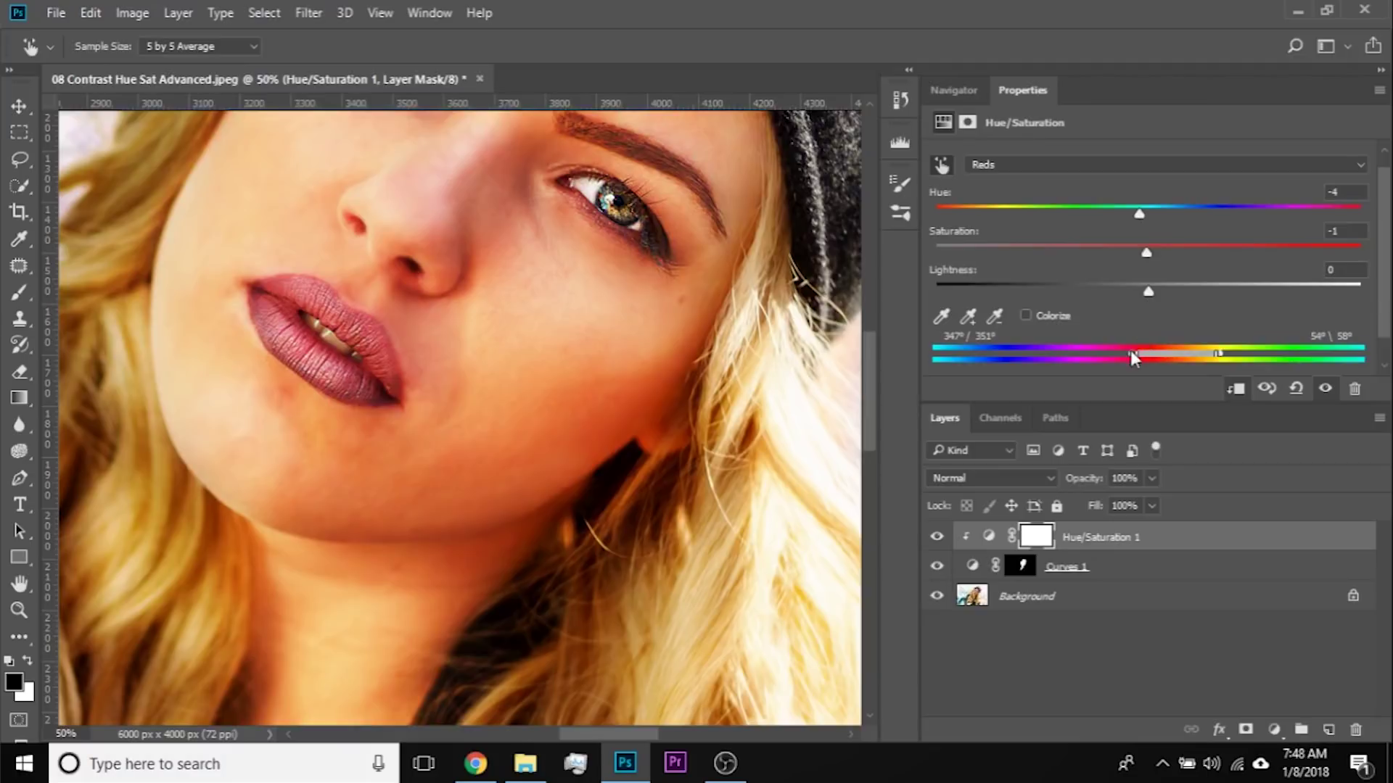
# Step: Limit the colour range to the skin's oranges, from 8°/11° to 24°/34°, exaggerating it with Hue +180 and Saturation +41
pyautogui.moveTo(1131, 353); pyautogui.dragTo(1178, 353)
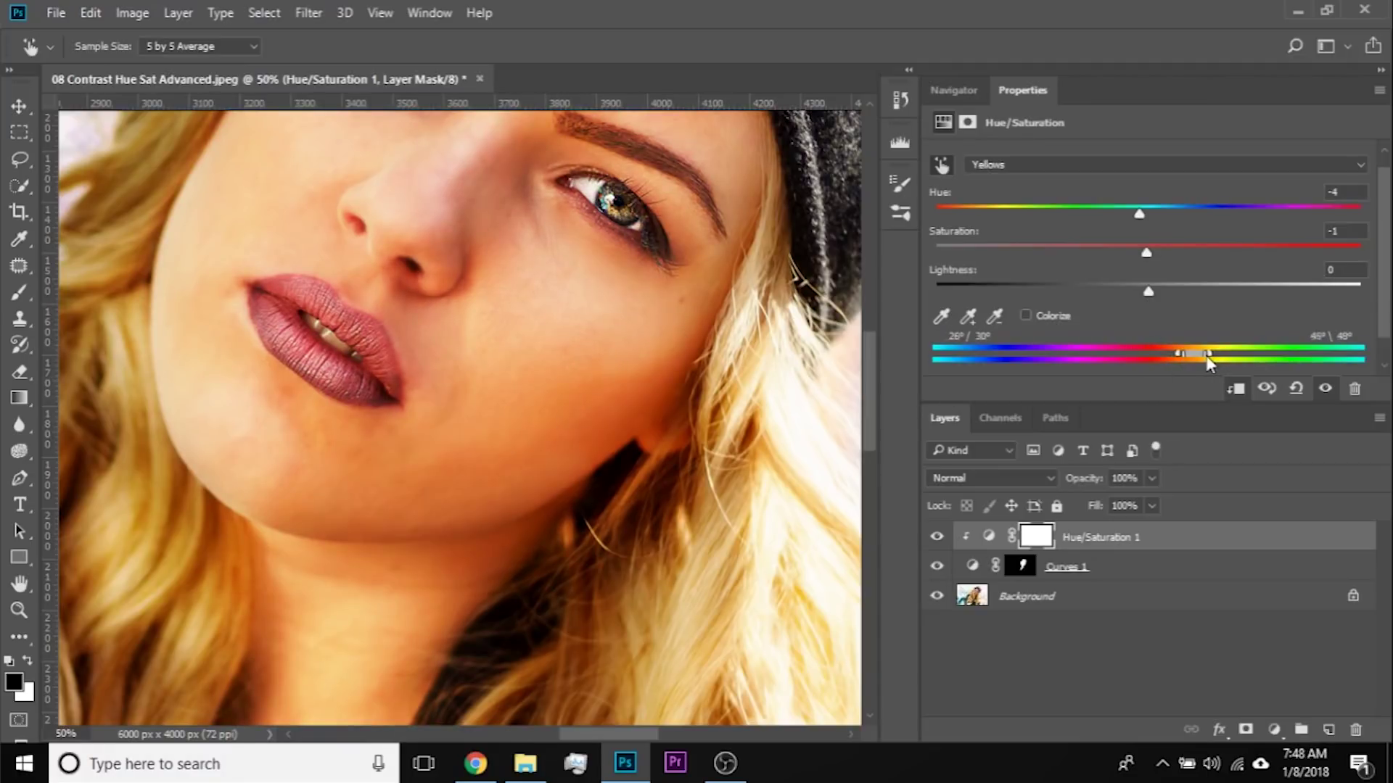
pyautogui.moveTo(1202, 356); pyautogui.dragTo(1198, 356)
pyautogui.moveTo(1139, 212); pyautogui.dragTo(1359, 212)
pyautogui.moveTo(1268, 245); pyautogui.dragTo(1235, 251)
pyautogui.moveTo(1188, 354)
pyautogui.mouseDown()
pyautogui.moveTo(1162, 352)
pyautogui.moveTo(1192, 358)
pyautogui.mouseUp()
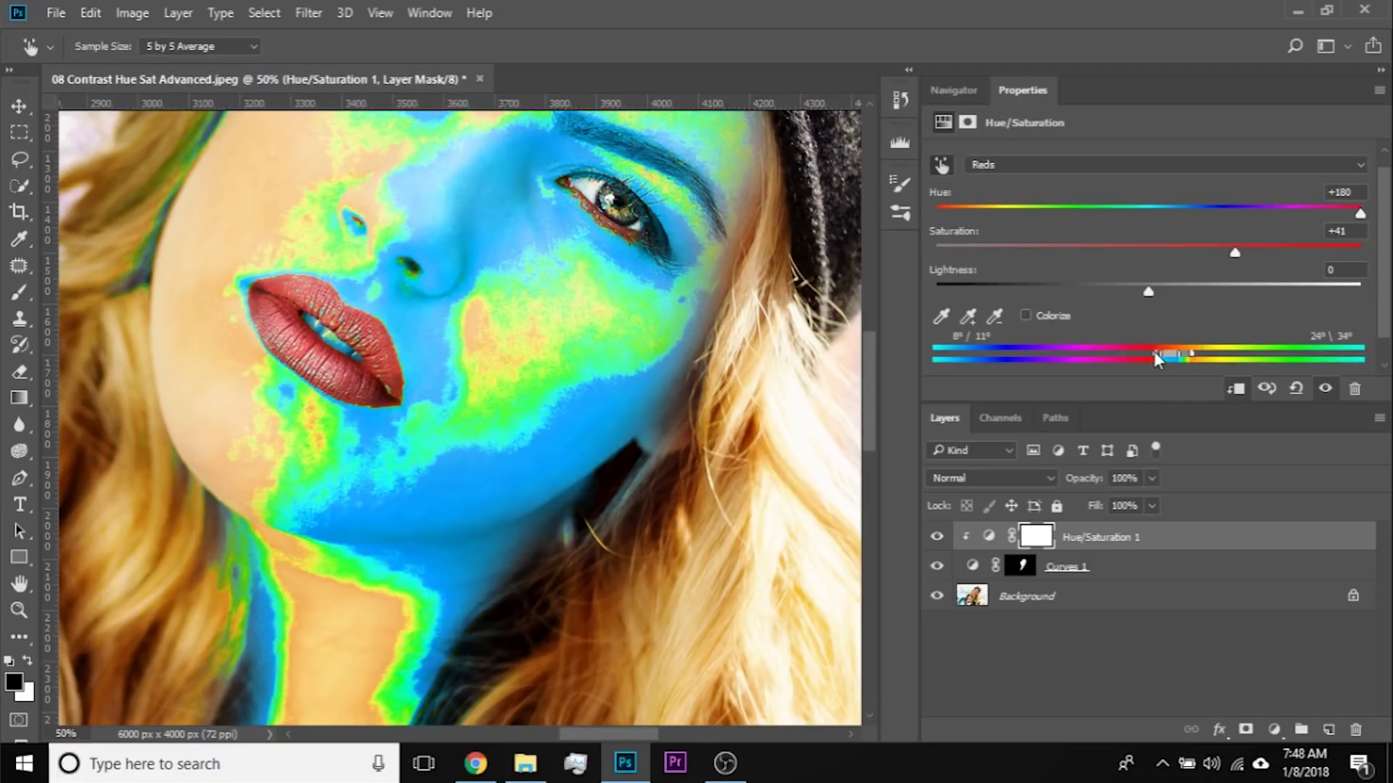
# Step: Widen the lower end of the Reds colour range to 4°/13° and reset its Hue and Saturation to 0
pyautogui.moveTo(1153, 351); pyautogui.dragTo(1163, 354)
pyautogui.click(1349, 192)
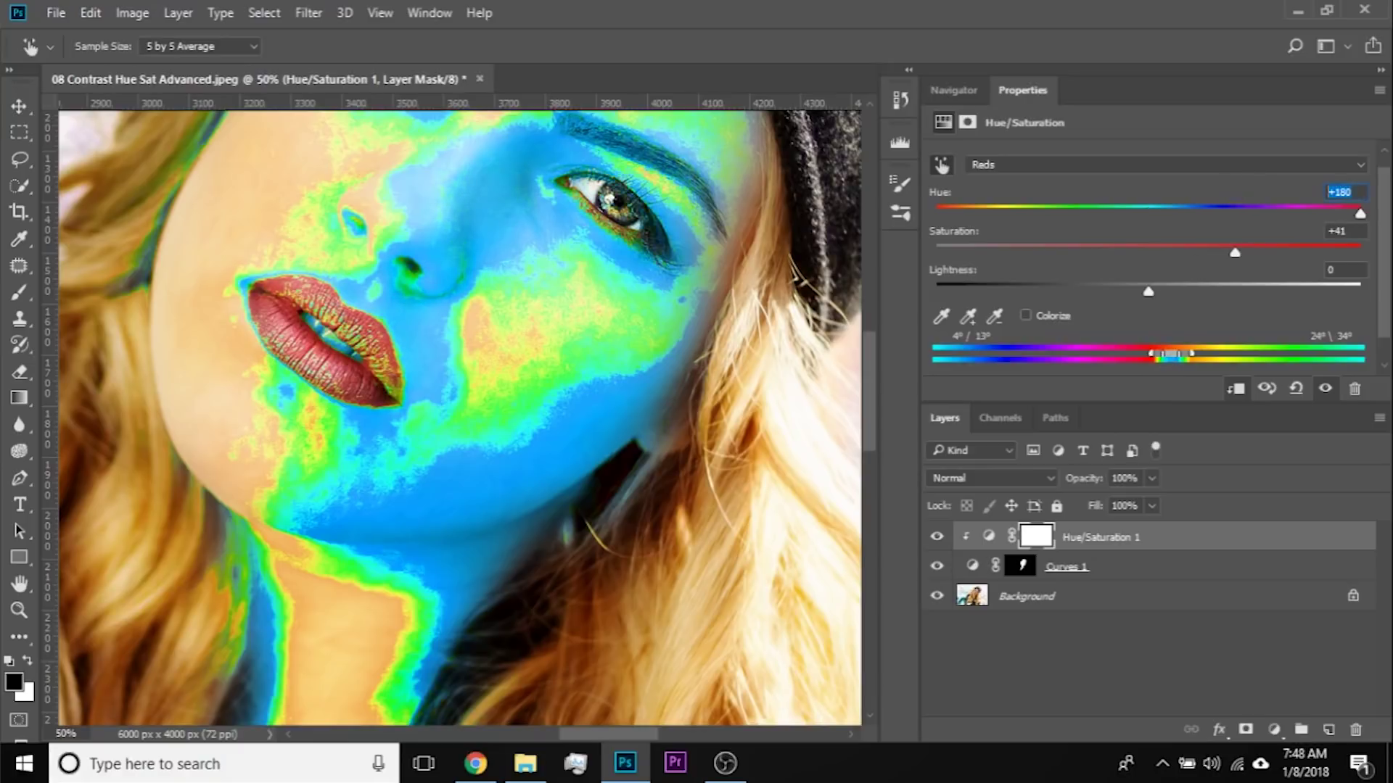
pyautogui.write('0')
pyautogui.press('Tab')
pyautogui.write('0')
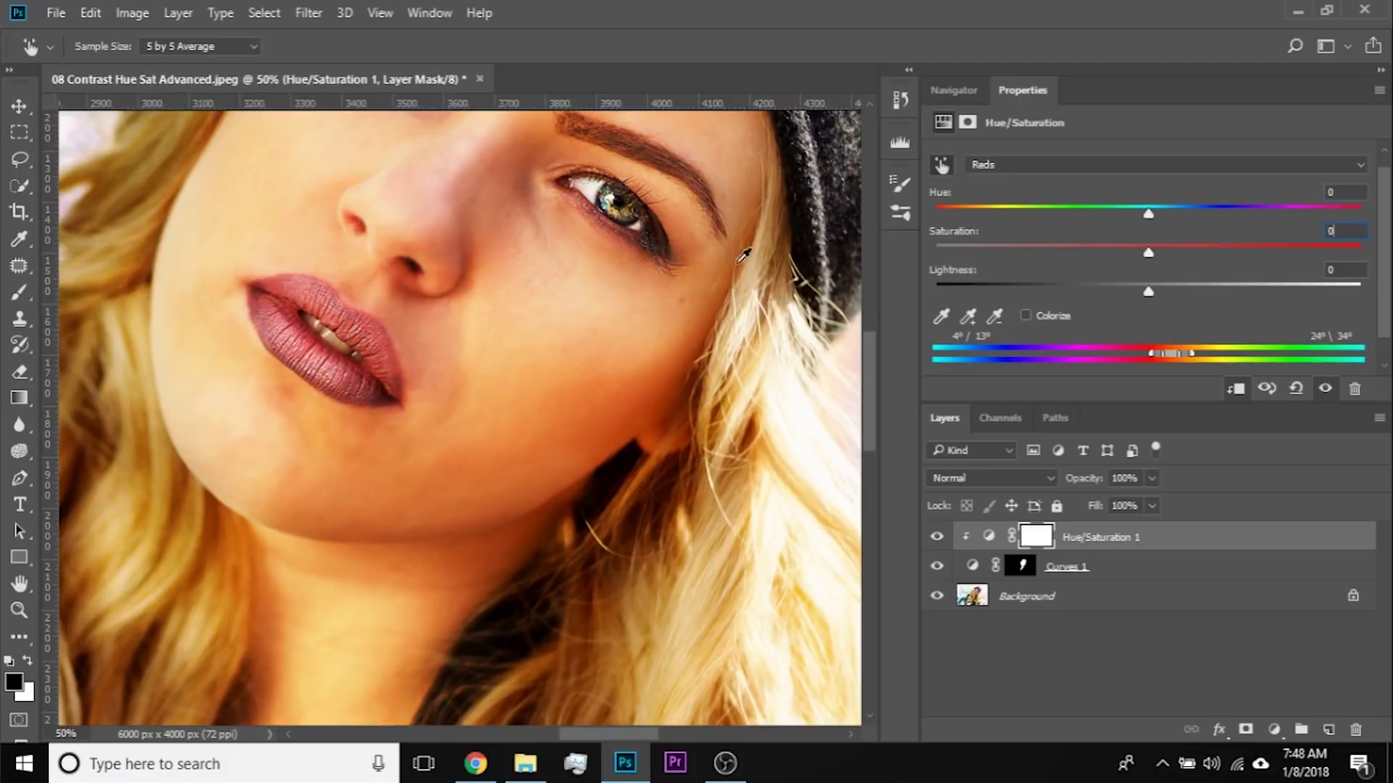
pyautogui.press('Return')
# Step: Set the Reds to Hue +3 and Saturation -21, and compare the skin with the Hue/Saturation layer hidden and shown
pyautogui.moveTo(478, 275); pyautogui.dragTo(480, 377)
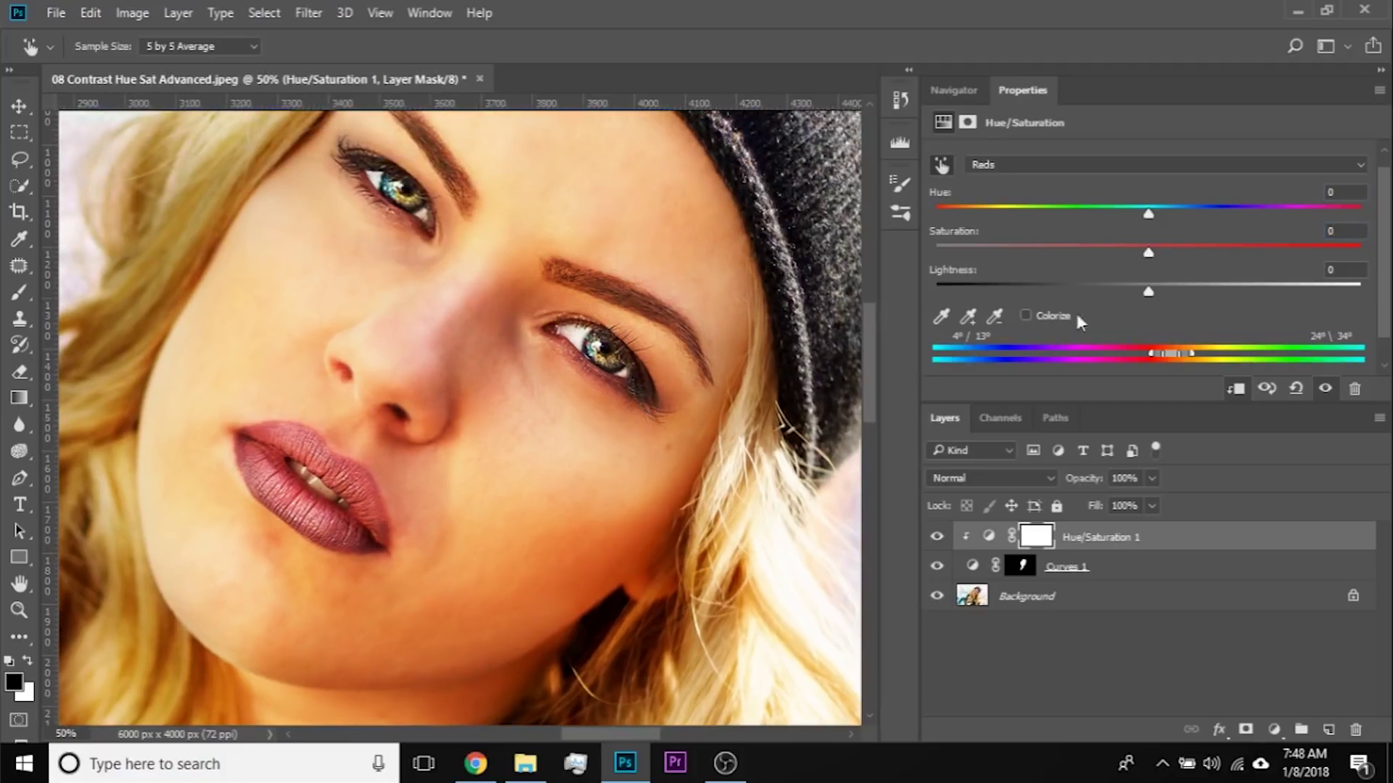
pyautogui.moveTo(1150, 251); pyautogui.dragTo(1121, 255)
pyautogui.moveTo(1151, 211); pyautogui.dragTo(1158, 213)
pyautogui.moveTo(1159, 213); pyautogui.dragTo(1155, 216)
pyautogui.click(936, 537)
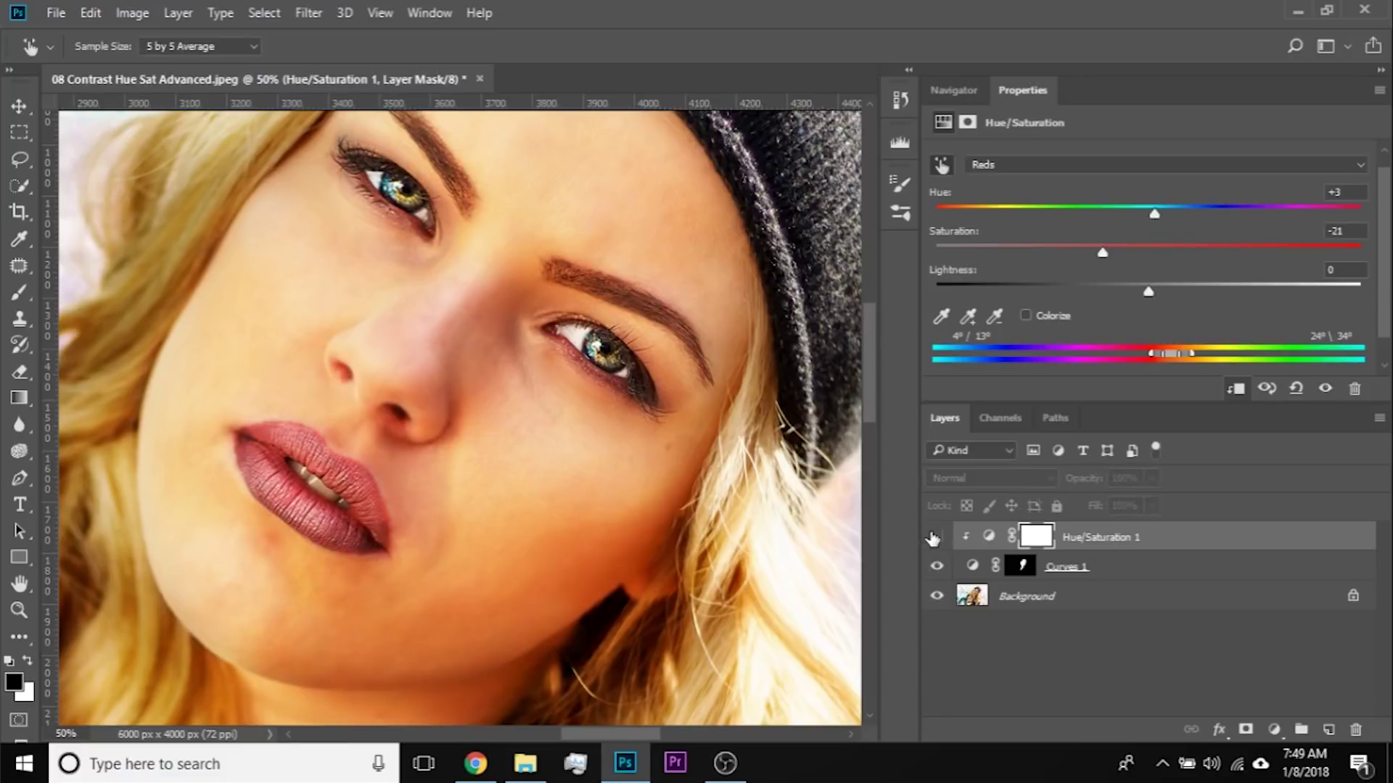
pyautogui.click(936, 537)
pyautogui.moveTo(460, 600); pyautogui.dragTo(582, 320)
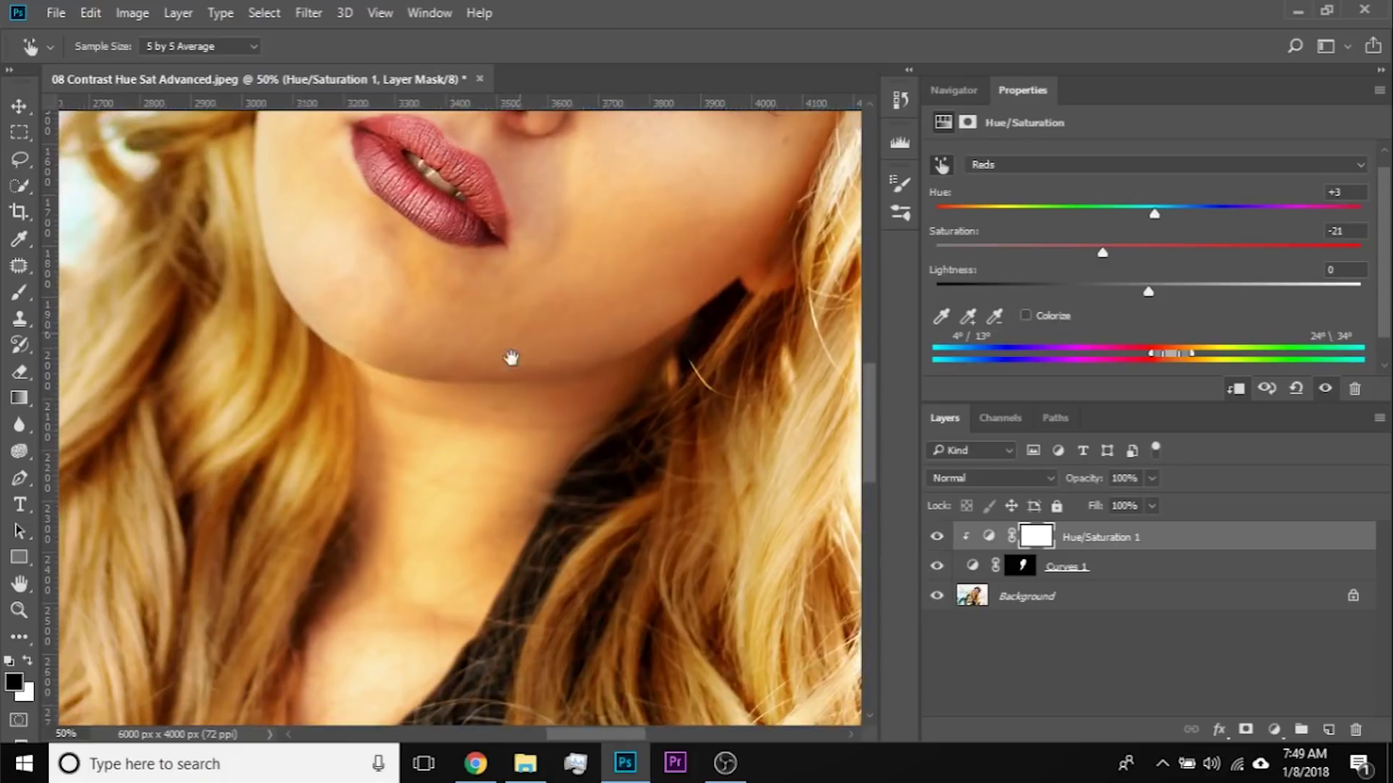
pyautogui.moveTo(509, 361); pyautogui.dragTo(491, 516)
# Step: Limit the Yellows colour range to the skin's yellow-oranges, from 21°/34° to 45°/64°, exaggerating it with Hue +180
pyautogui.click(1273, 730)
pyautogui.click(1273, 729)
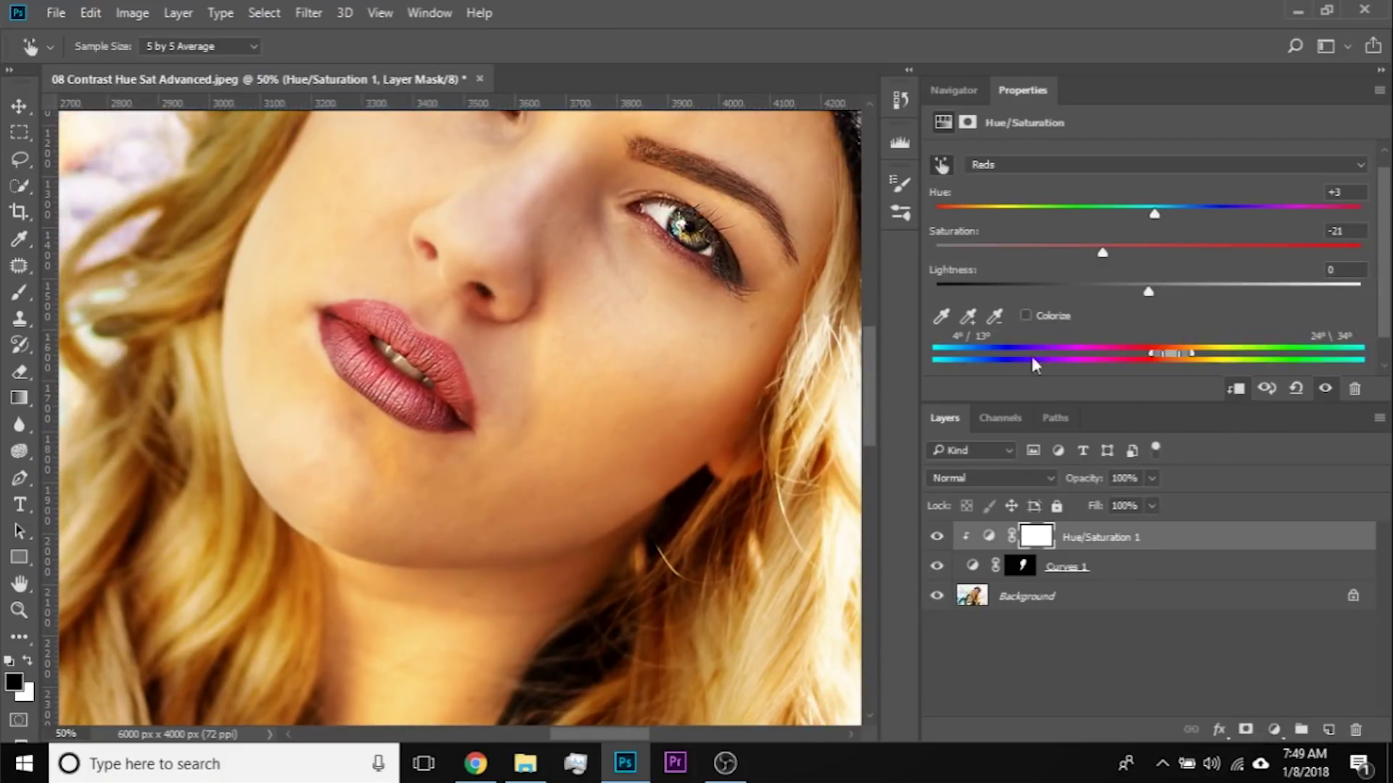
pyautogui.scroll(1, 994, 190)
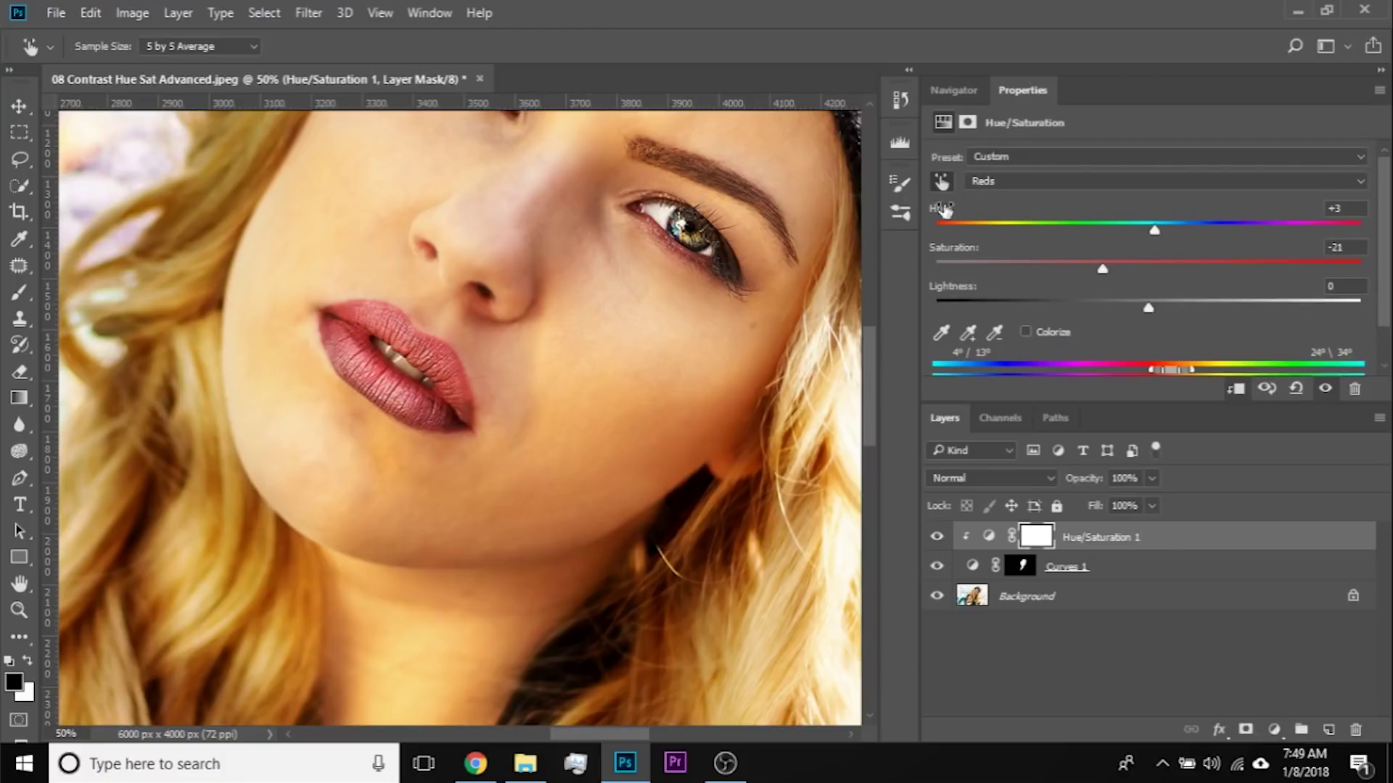
pyautogui.hotkey('alt', '4')
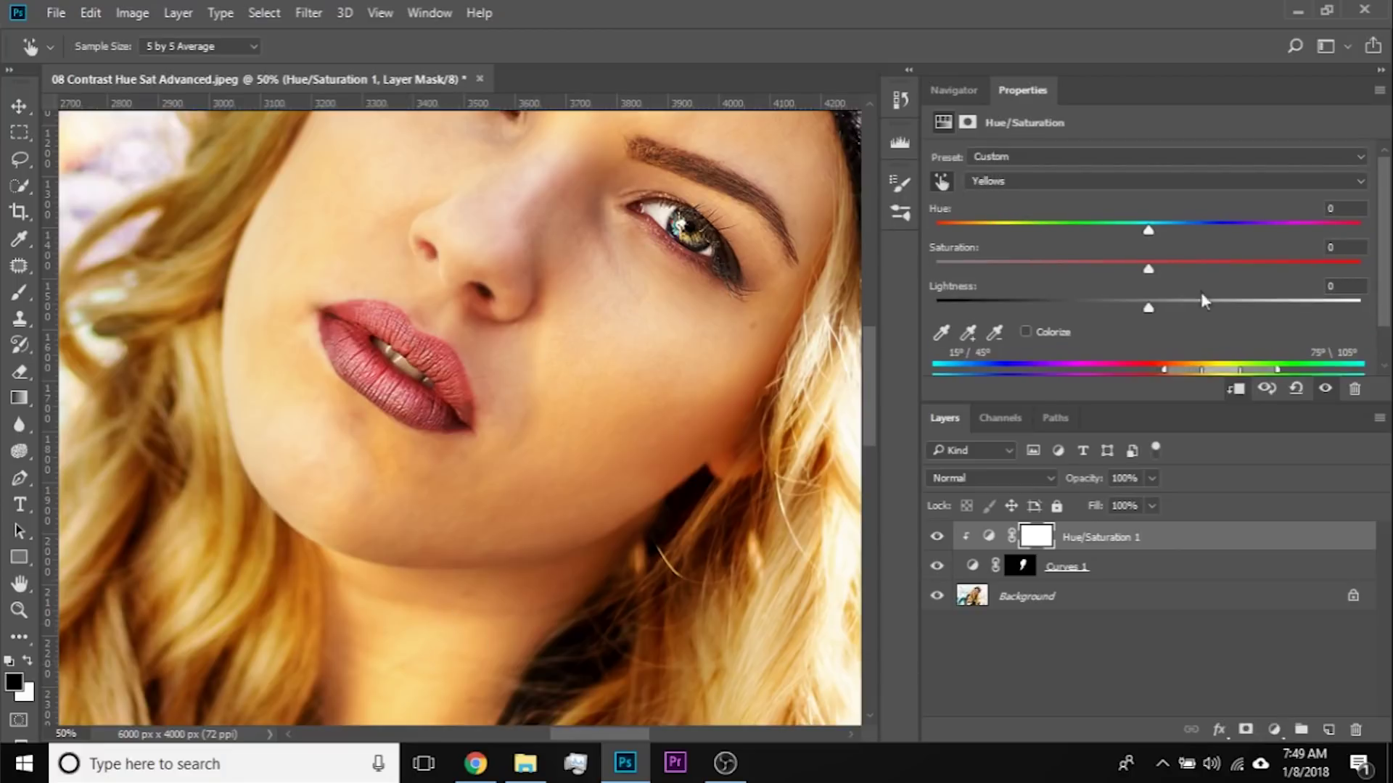
pyautogui.scroll(-1, 1148, 282)
pyautogui.moveTo(1163, 330); pyautogui.dragTo(1223, 323)
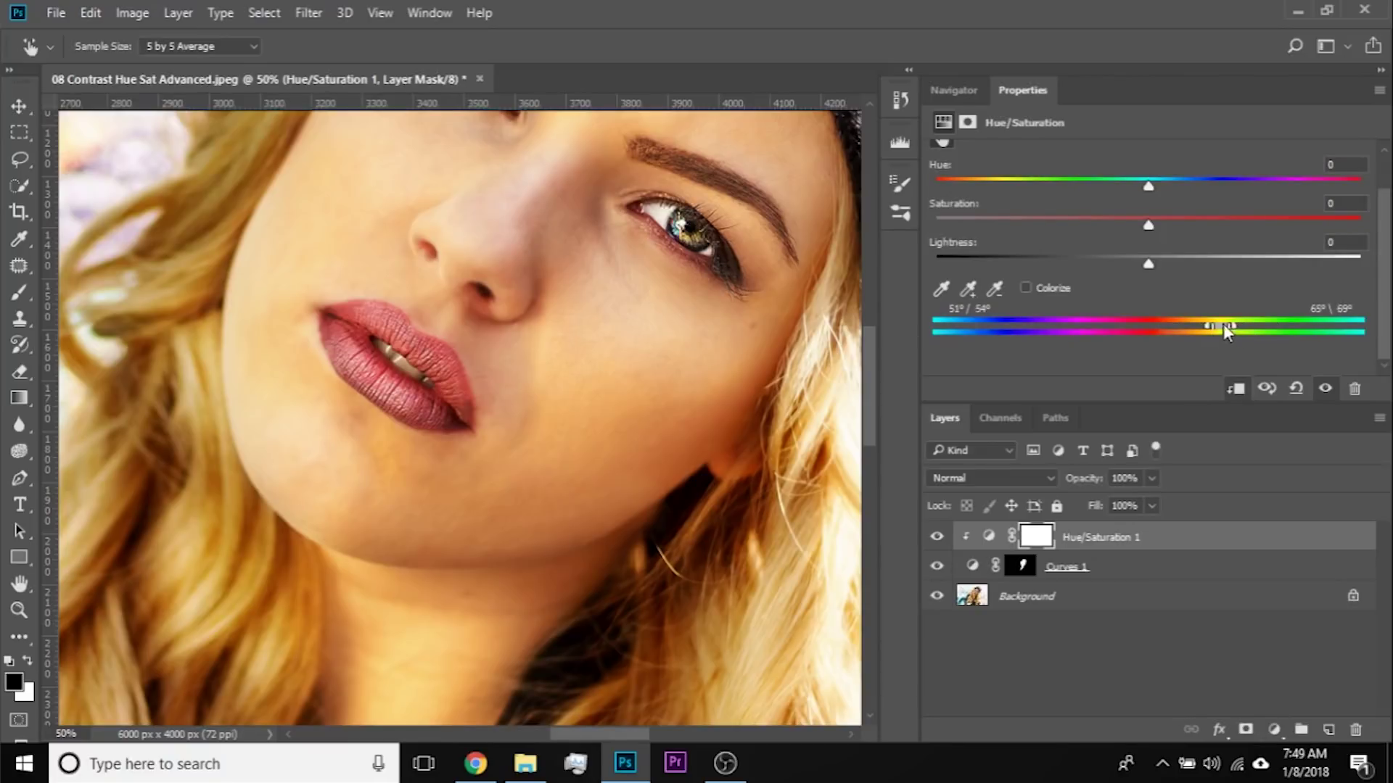
pyautogui.moveTo(1152, 181); pyautogui.dragTo(1391, 186)
pyautogui.moveTo(1219, 325); pyautogui.dragTo(1174, 321)
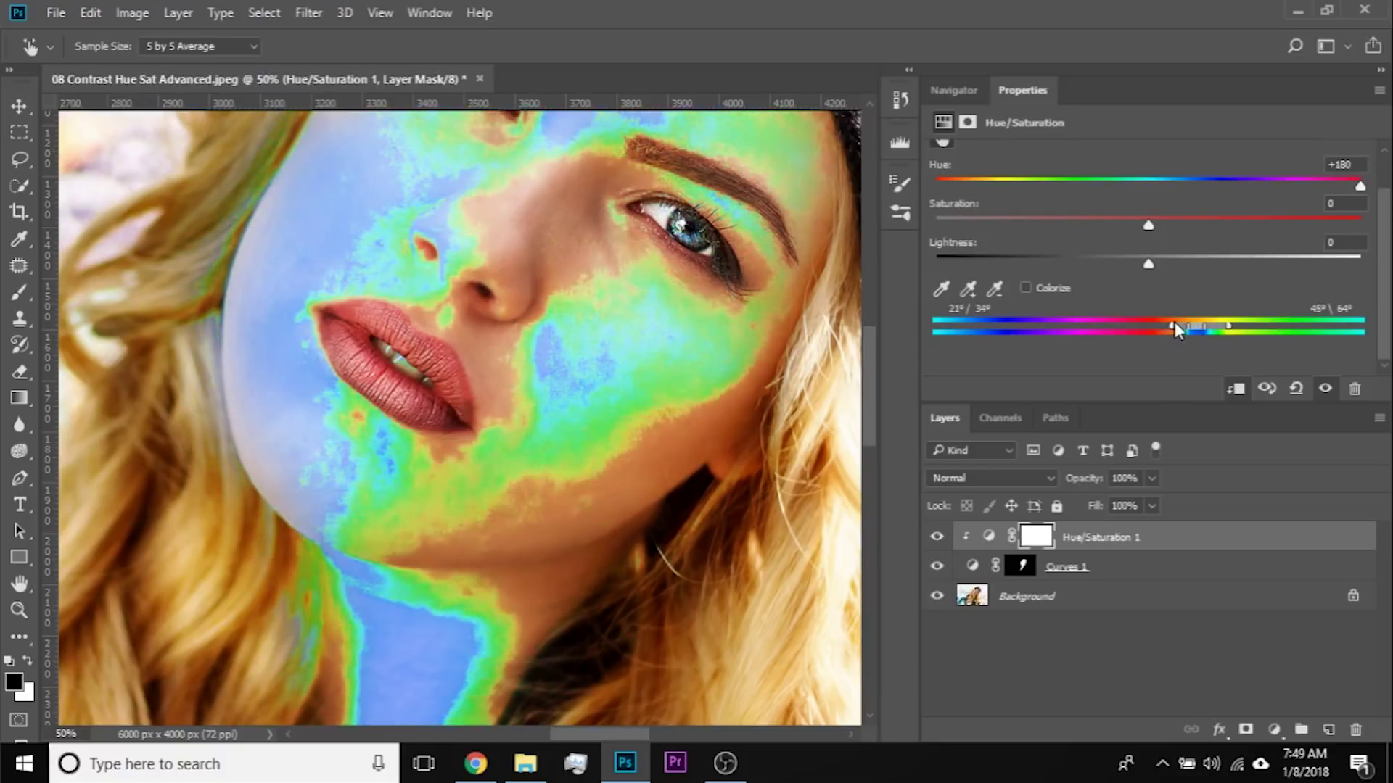
# Step: Reset the exaggerated Yellows hue, and correct the range with Hue -2 and Saturation -13
pyautogui.scroll(2, 1154, 238)
pyautogui.click(1360, 230)
pyautogui.write('0')
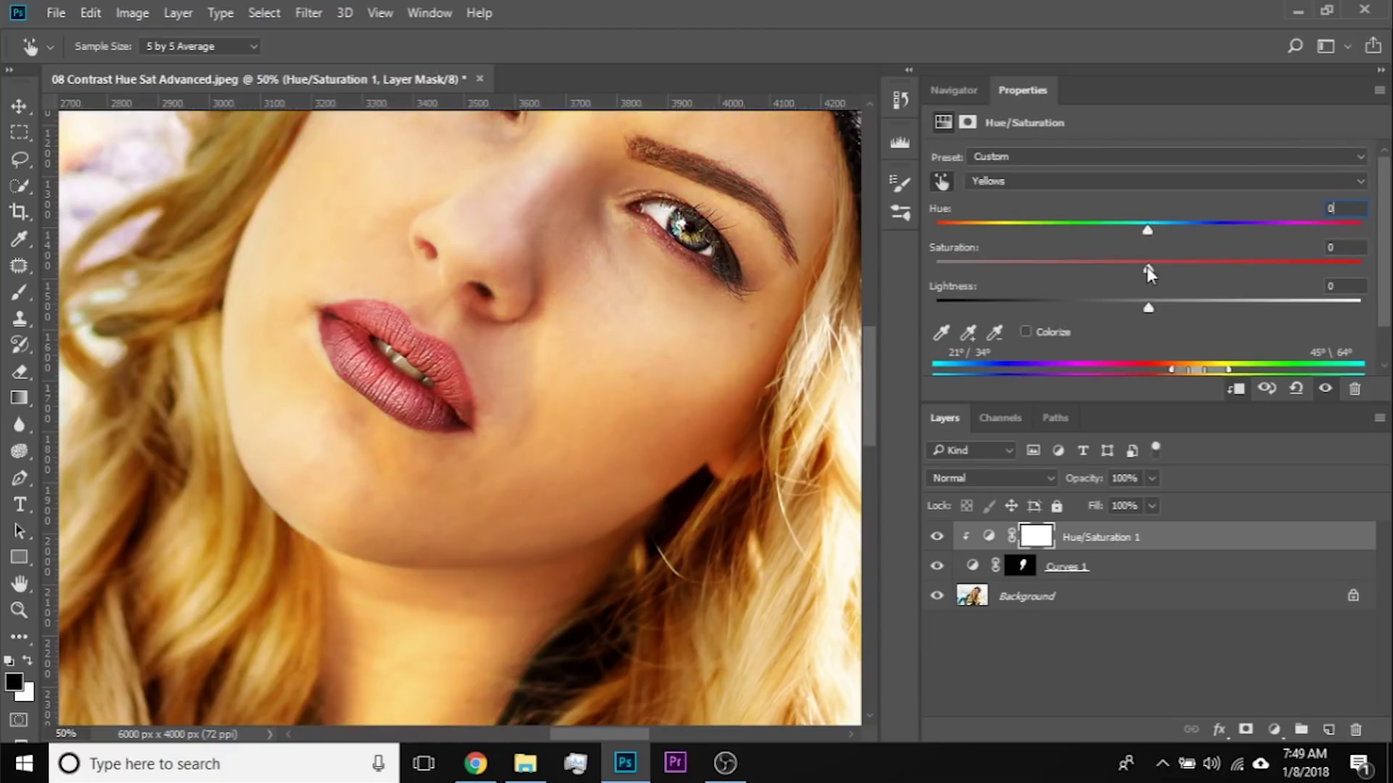
pyautogui.moveTo(622, 506); pyautogui.dragTo(621, 357)
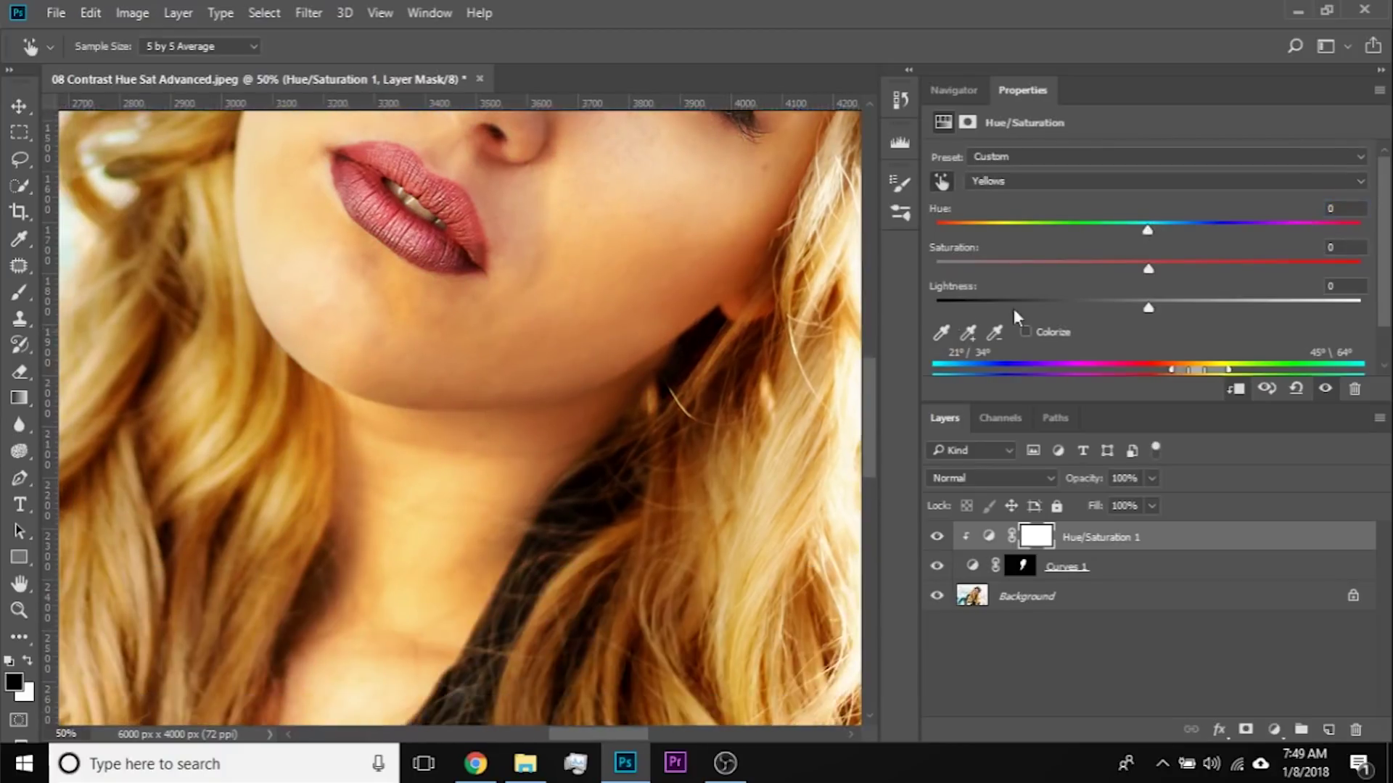
pyautogui.moveTo(1145, 273); pyautogui.dragTo(1123, 267)
pyautogui.moveTo(435, 348); pyautogui.dragTo(428, 551)
pyautogui.moveTo(1147, 230); pyautogui.dragTo(1147, 228)
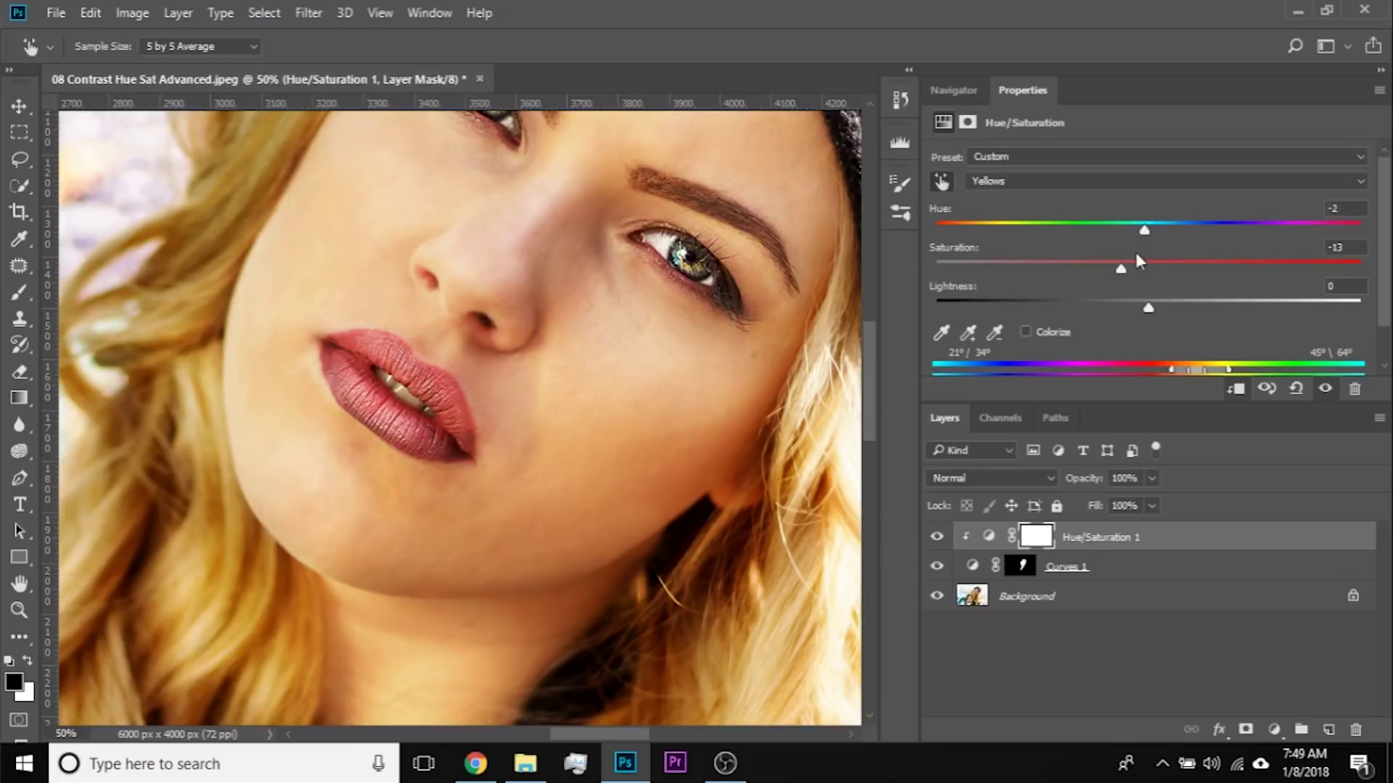
# Step: Compare the portrait with and without the Hue/Saturation layer, and with only the Background layer visible
pyautogui.hotkey('ctrl', '-')
pyautogui.hotkey('ctrl', '-')
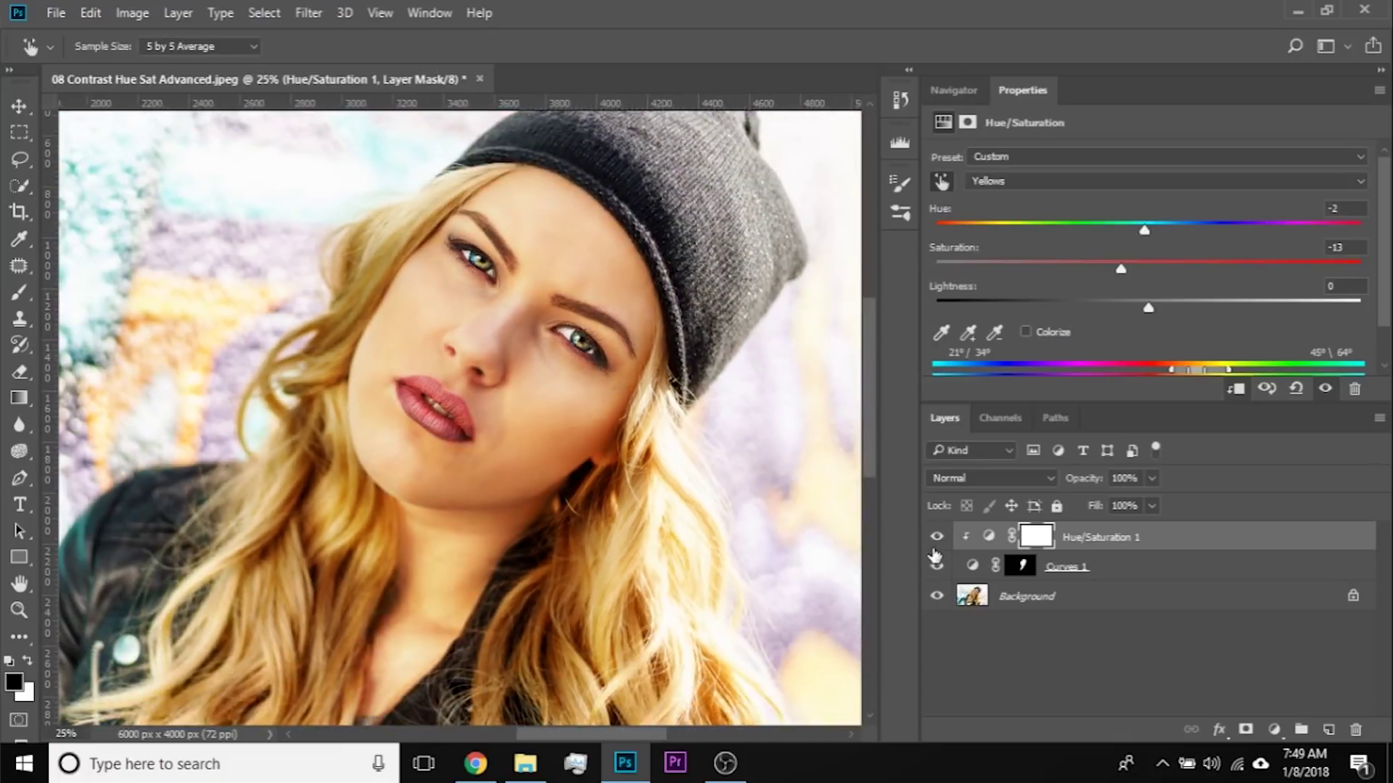
pyautogui.click(936, 537)
pyautogui.click(936, 538)
pyautogui.click(936, 537)
pyautogui.click(937, 538)
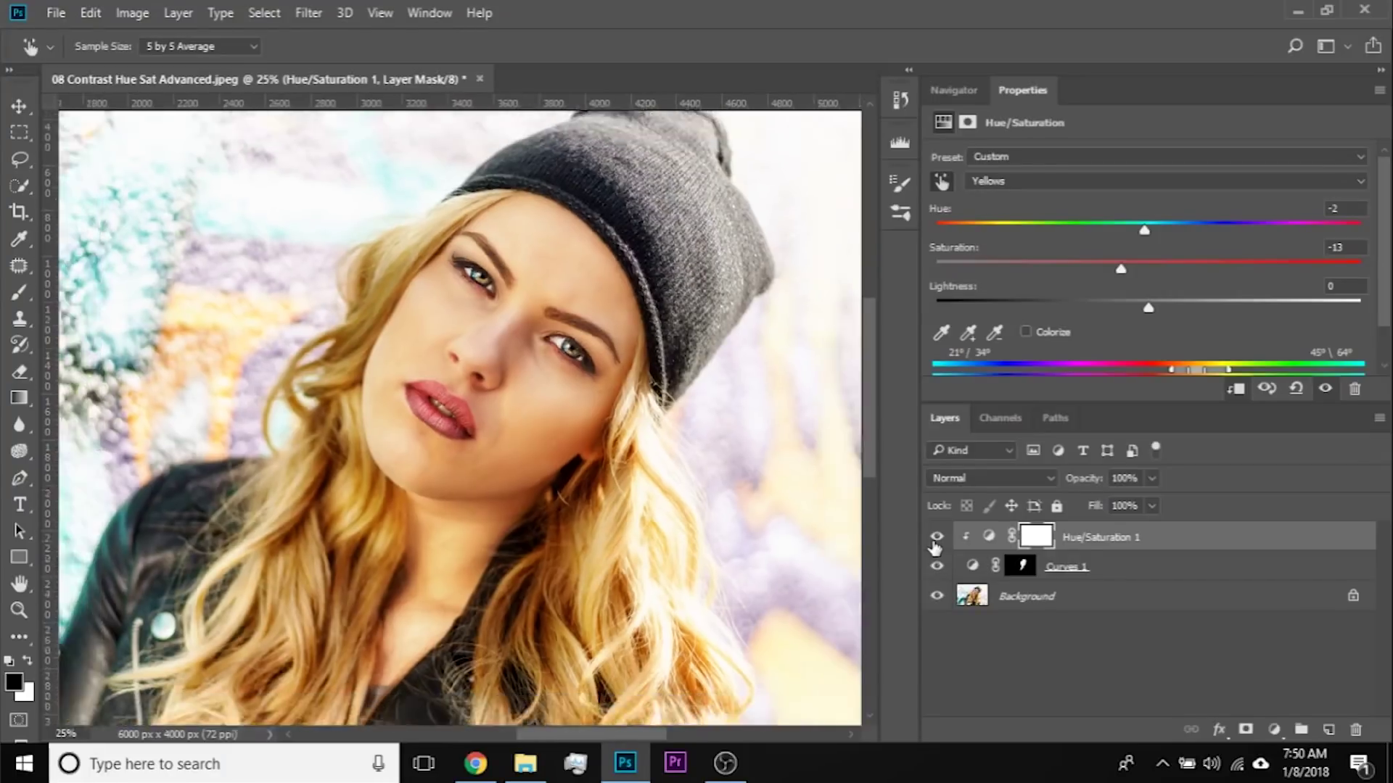
pyautogui.hotkey('ctrl', '-')
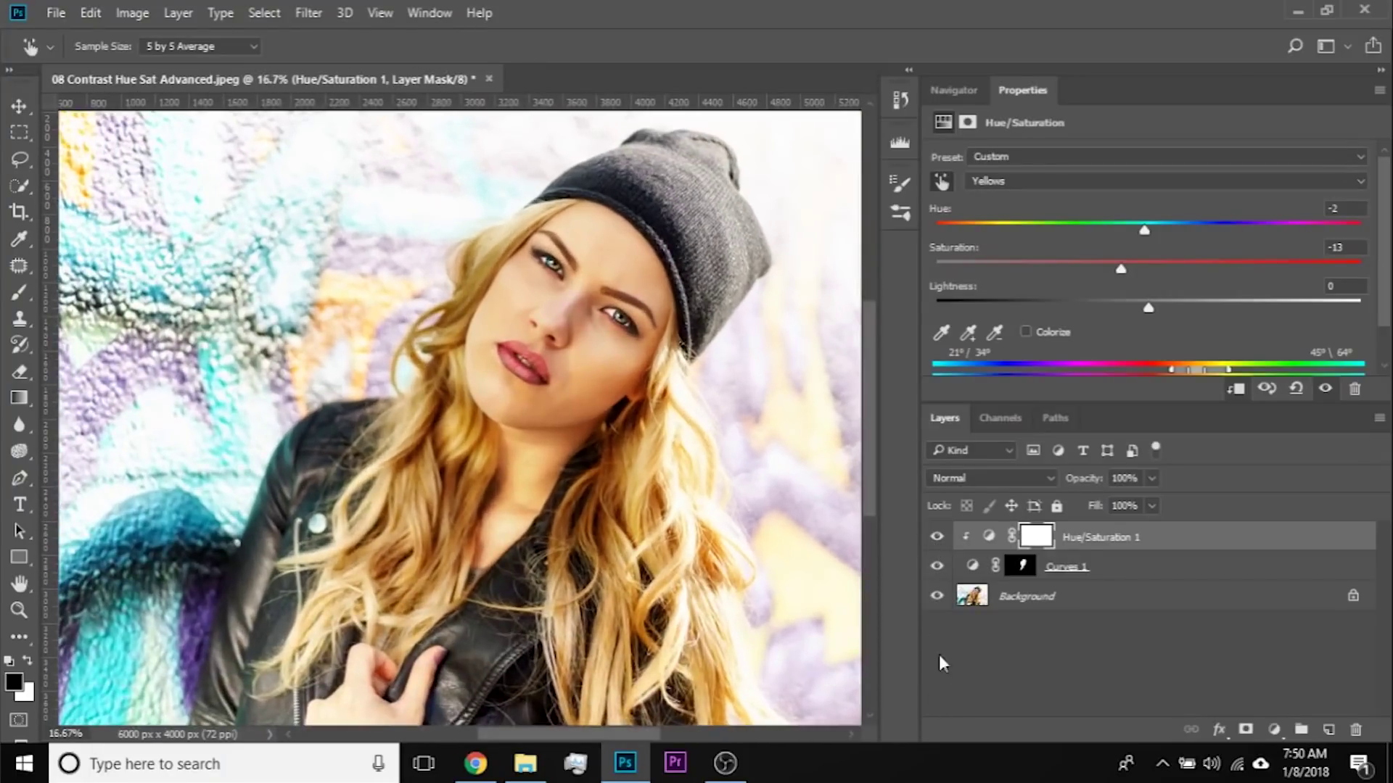
pyautogui.keyDown('alt'); pyautogui.click(937, 596); pyautogui.keyUp('alt')
pyautogui.keyDown('alt'); pyautogui.click(936, 596); pyautogui.keyUp('alt')
pyautogui.keyDown('alt'); pyautogui.click(937, 596); pyautogui.keyUp('alt')
pyautogui.keyDown('alt'); pyautogui.click(937, 596); pyautogui.keyUp('alt')
# Step: Group the Hue/Saturation 1 and Curves 1 layers, and try lower opacities on the group
pyautogui.keyDown('shift'); pyautogui.click(1088, 567); pyautogui.keyUp('shift')
pyautogui.press('b')
pyautogui.hotkey('ctrl', 'g')
pyautogui.click(1151, 478)
pyautogui.moveTo(1154, 502); pyautogui.dragTo(1056, 503)
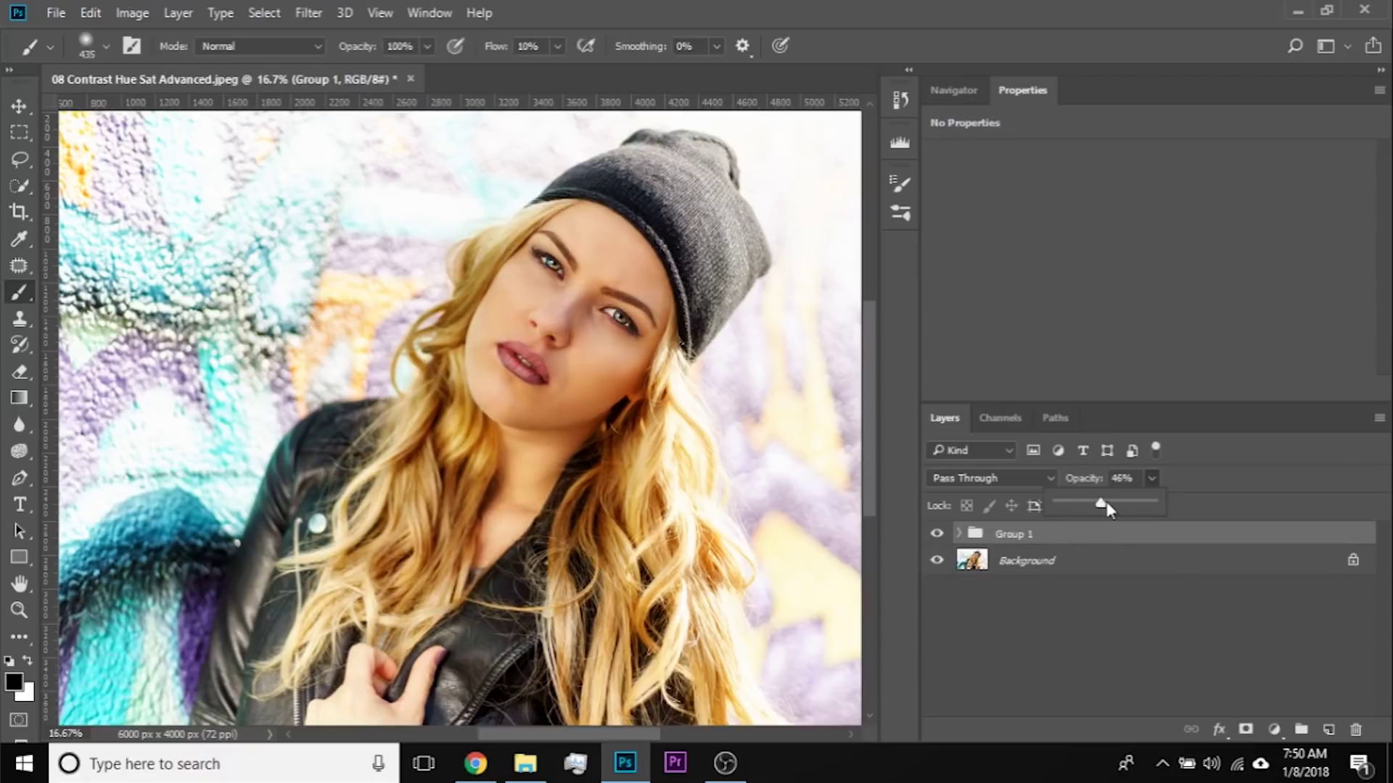
# Step: Expand the group and fine-tune the midtone point of the Curves 1 RGB curve
pyautogui.click(958, 533)
pyautogui.click(958, 534)
pyautogui.click(990, 595)
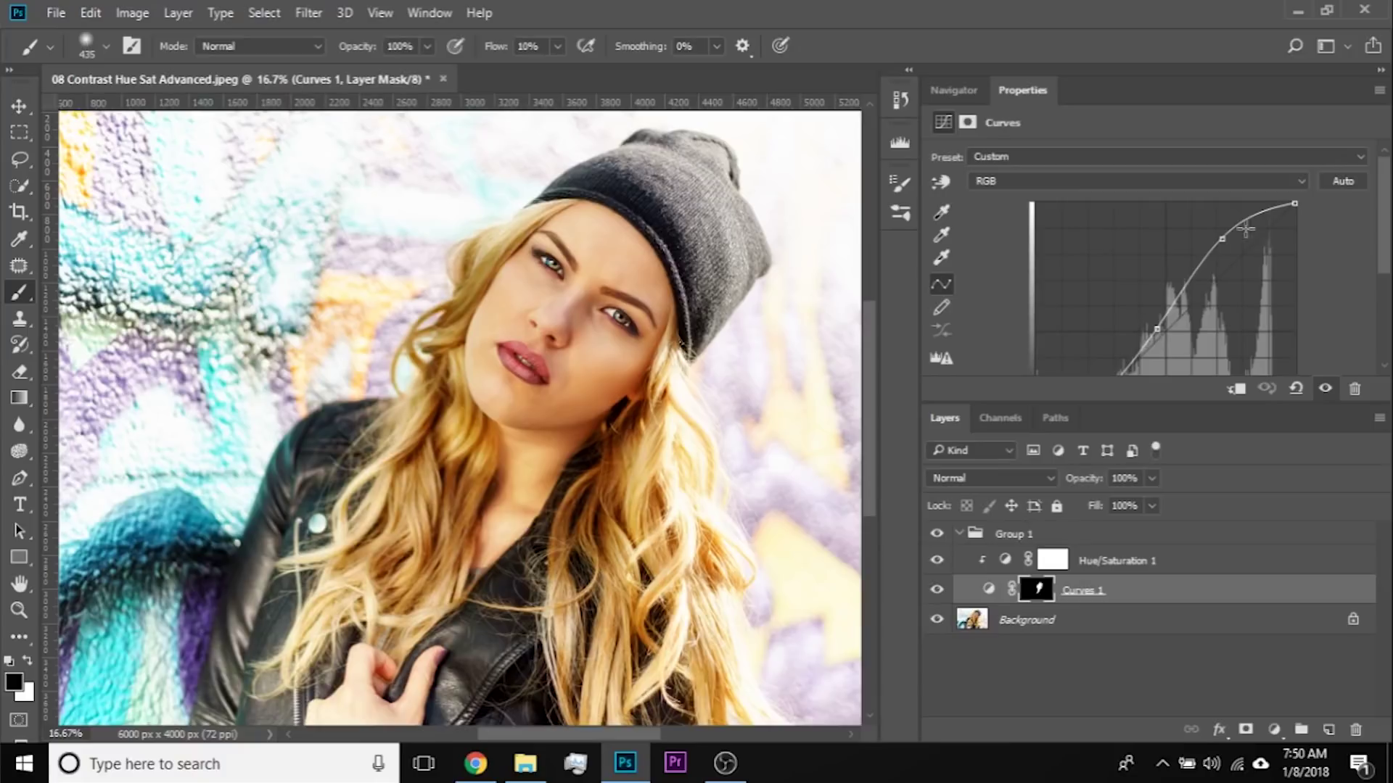
pyautogui.moveTo(1157, 328)
pyautogui.mouseDown()
pyautogui.moveTo(1159, 340)
pyautogui.moveTo(1159, 327)
pyautogui.mouseUp()
# Step: Lower the saturation in Hue/Saturation 1 to -29 for the Reds and -21 for the Yellows
pyautogui.click(1006, 563)
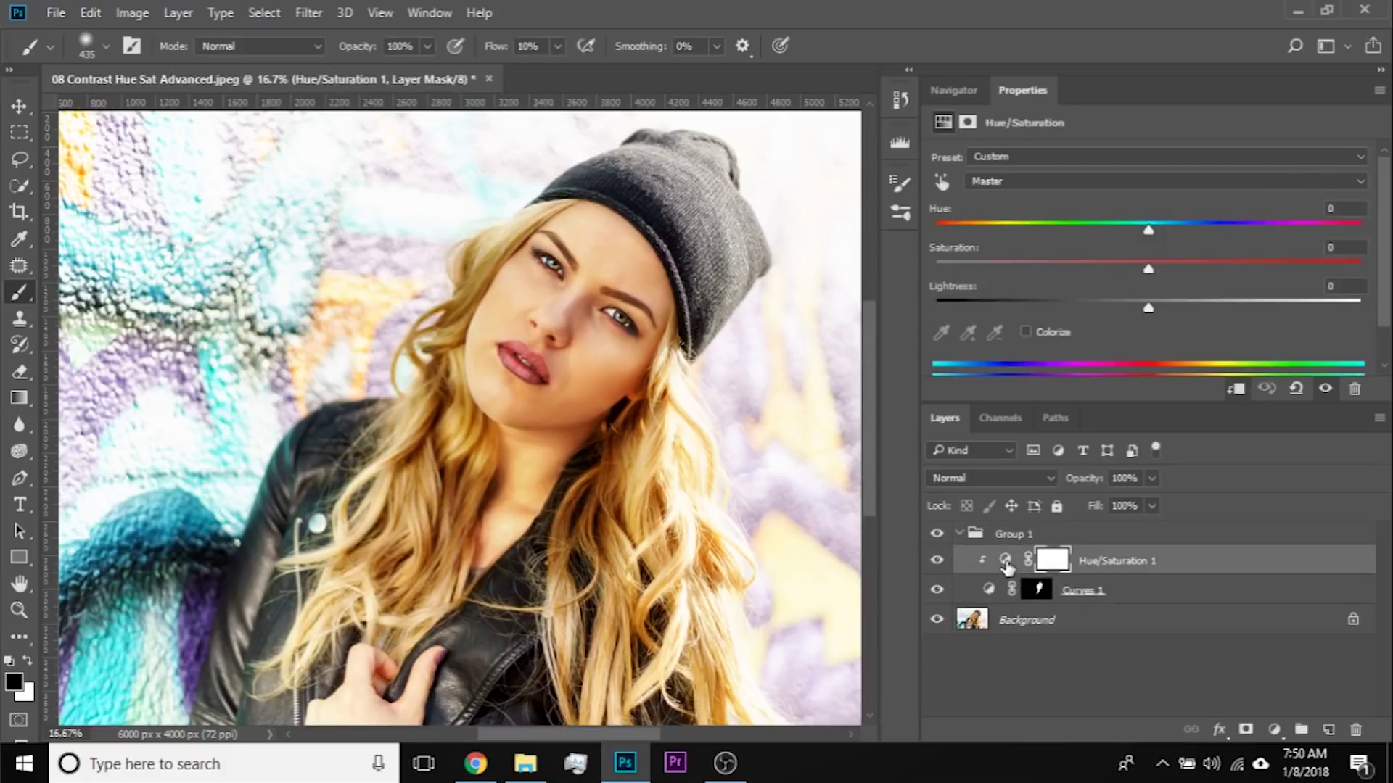
pyautogui.click(1025, 181)
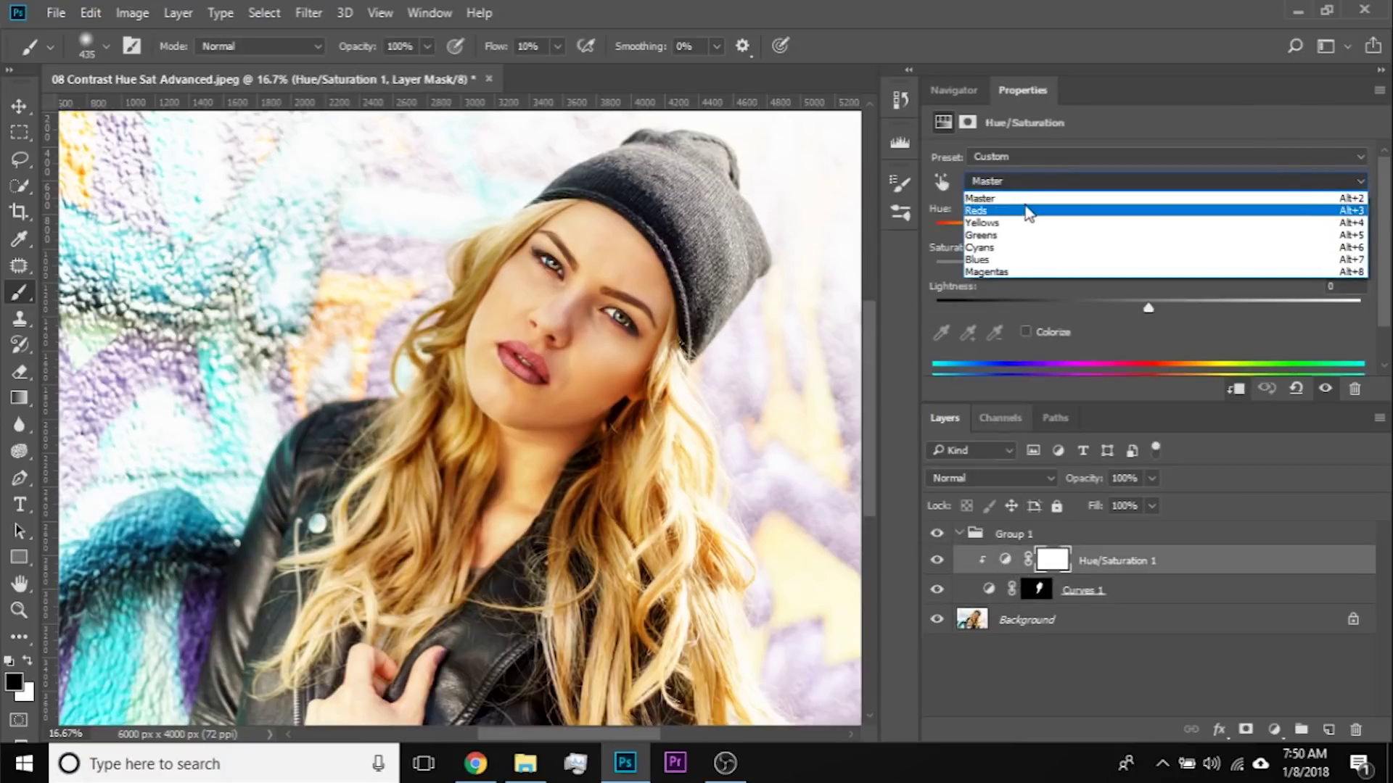
pyautogui.click(1026, 211)
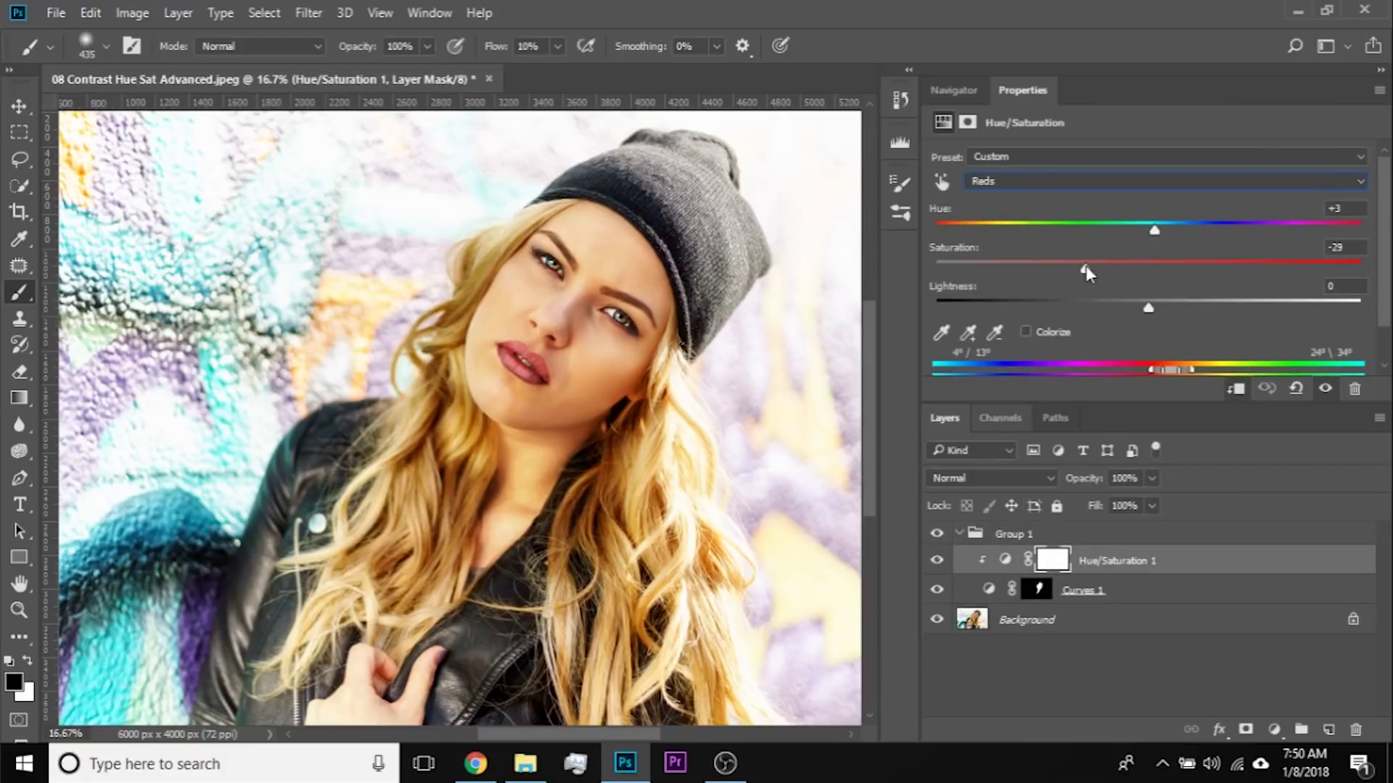
pyautogui.click(1045, 183)
pyautogui.click(1046, 225)
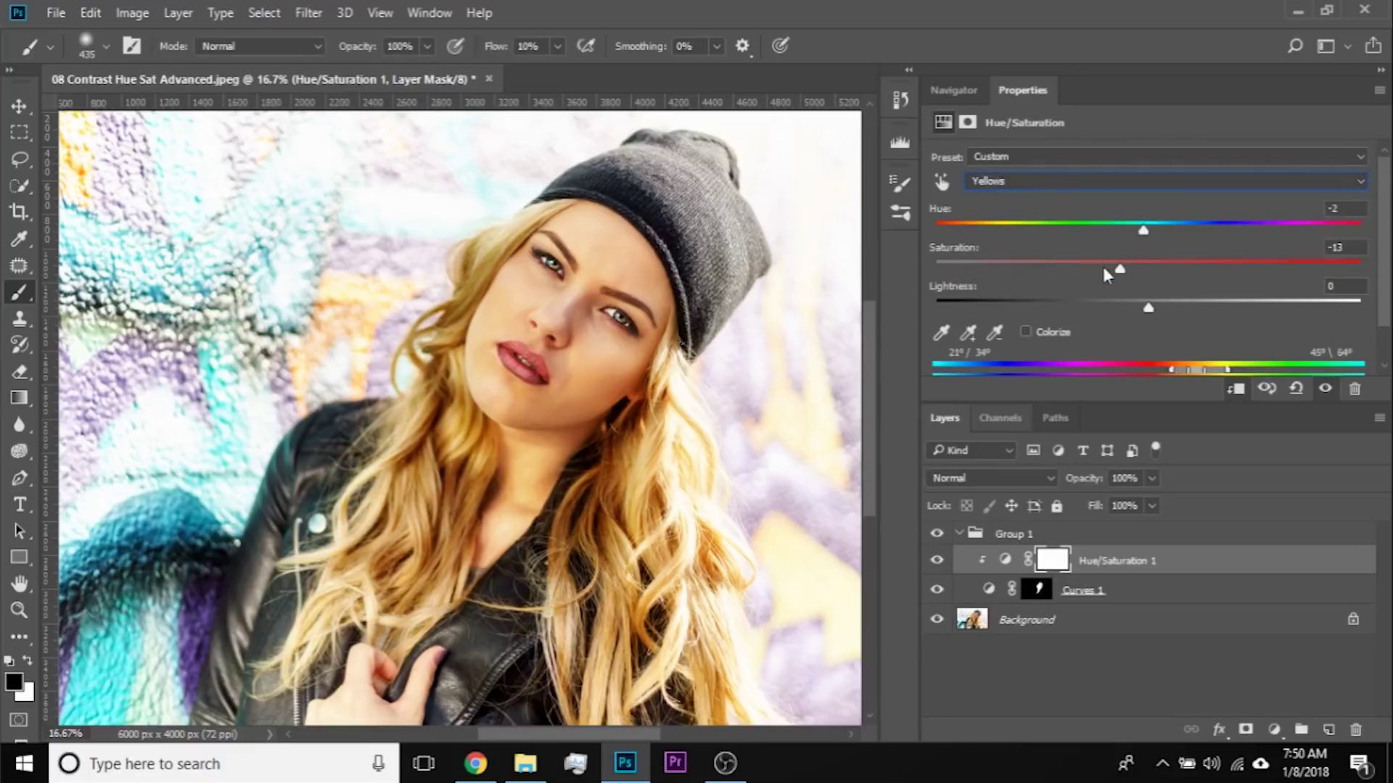
pyautogui.moveTo(1119, 269); pyautogui.dragTo(1117, 272)
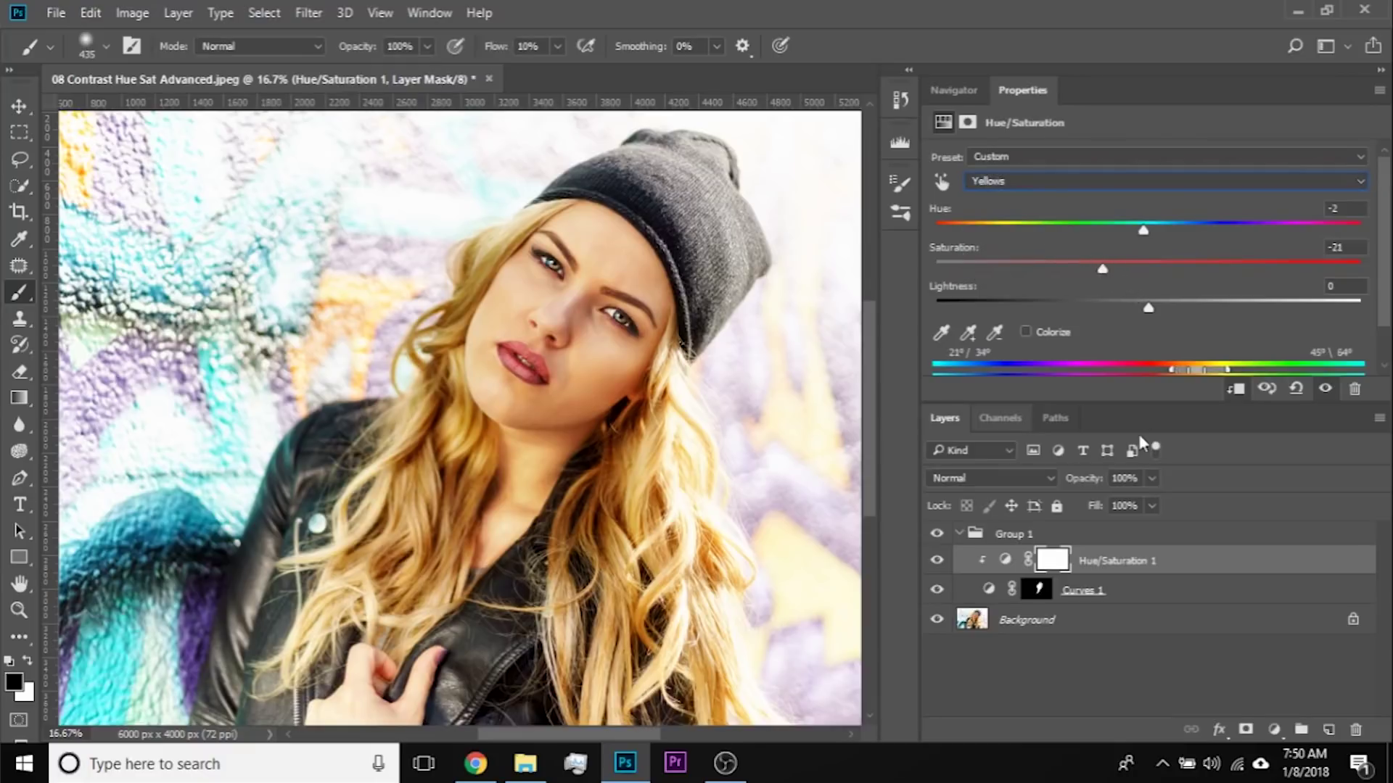